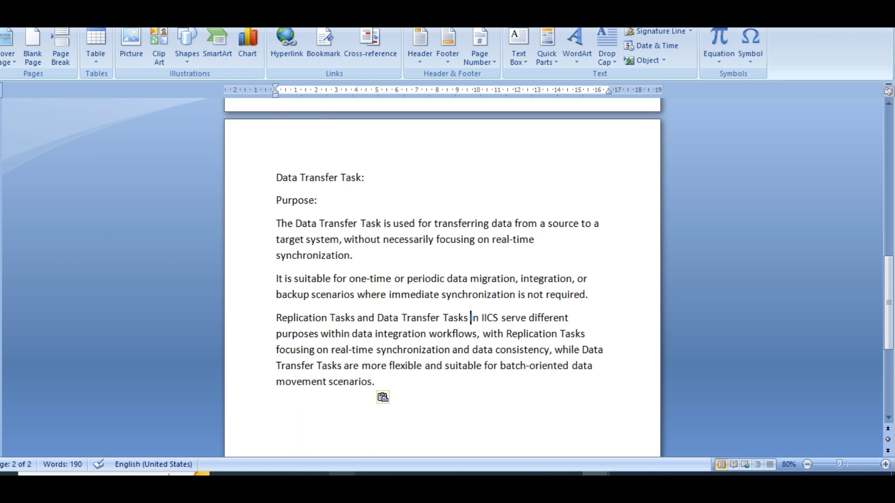
# - Switch to Chrome, log in to Informatica Intelligent Cloud Services with the prefilled credentials, and open the Data Integration service
pyautogui.moveTo(342, 474)
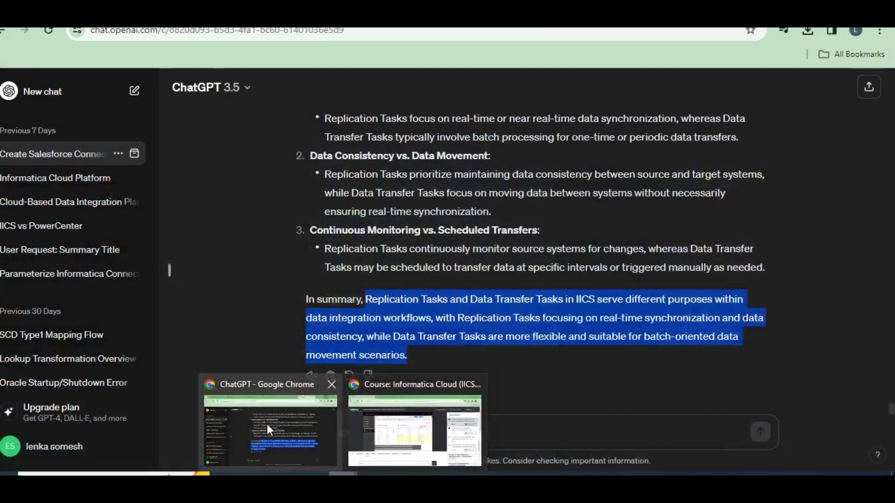
pyautogui.click(266, 424)
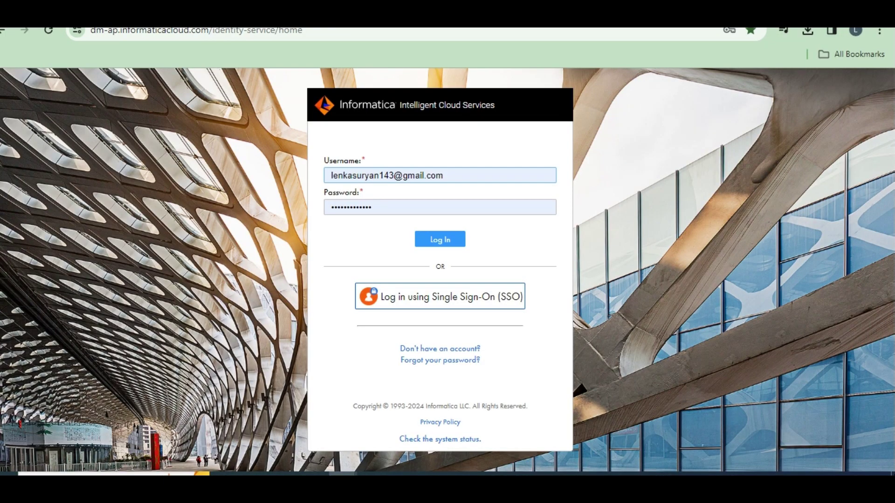
pyautogui.click(445, 242)
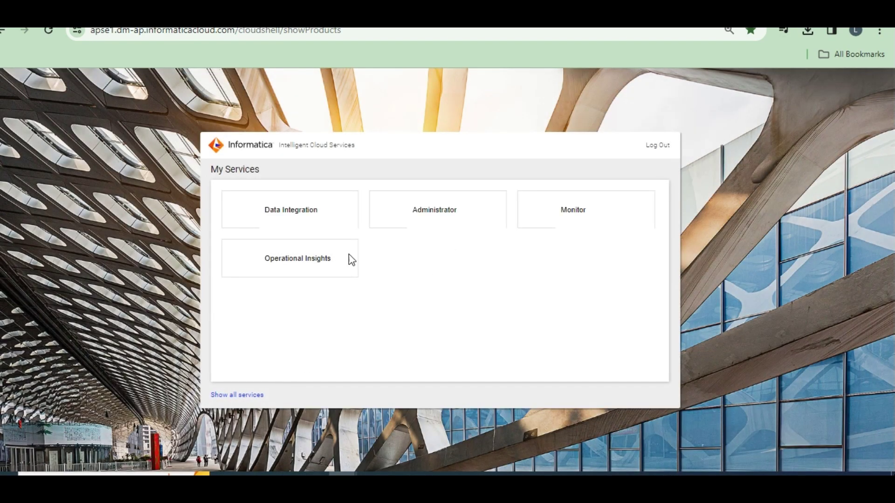
pyautogui.click(301, 215)
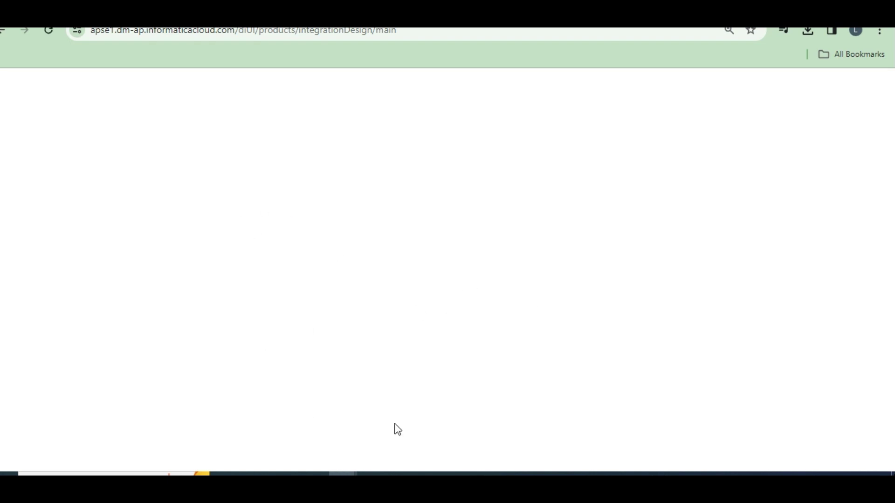
# - Switch to the Salesforce browser window and view the Accounts home page, followed by the Contacts home page
pyautogui.moveTo(422, 461)
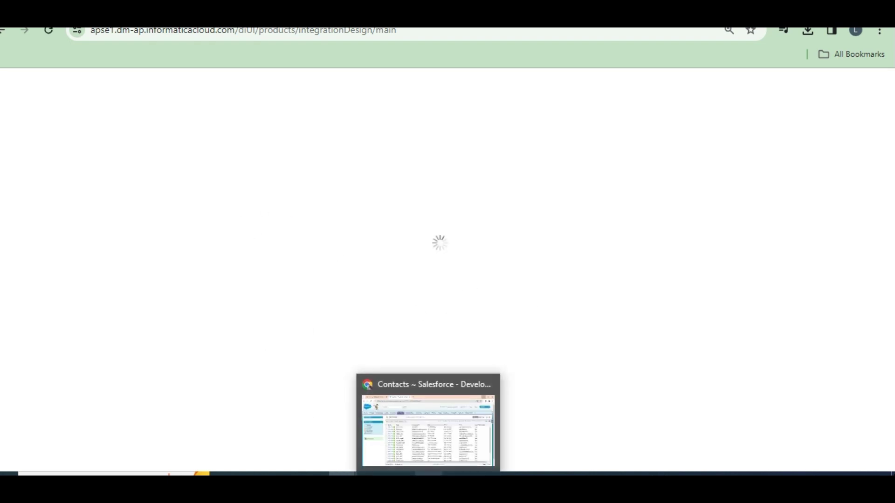
pyautogui.click(428, 420)
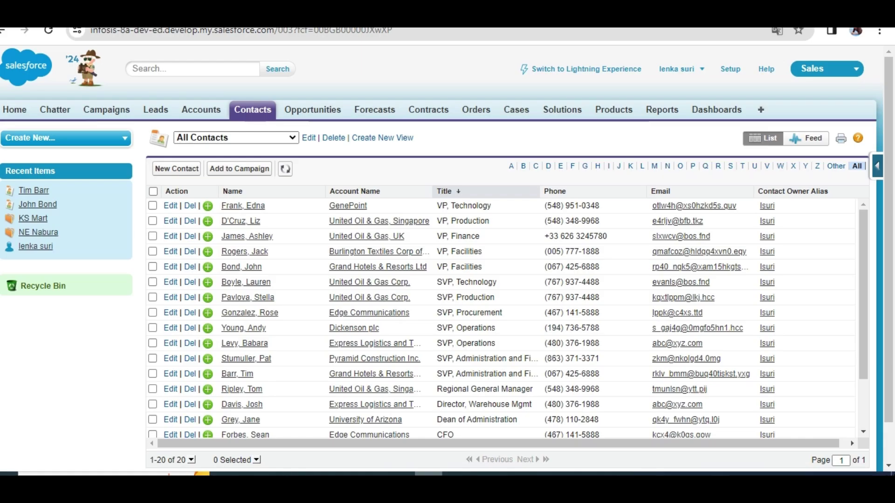
pyautogui.click(201, 114)
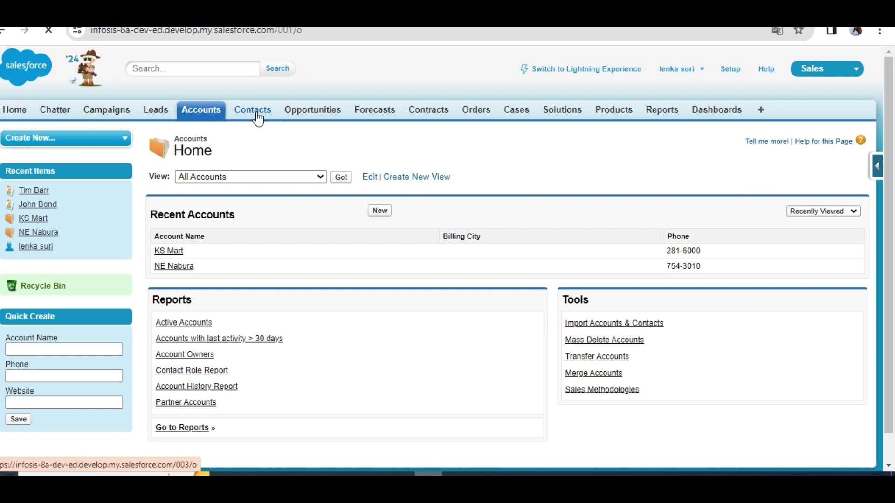
pyautogui.click(255, 116)
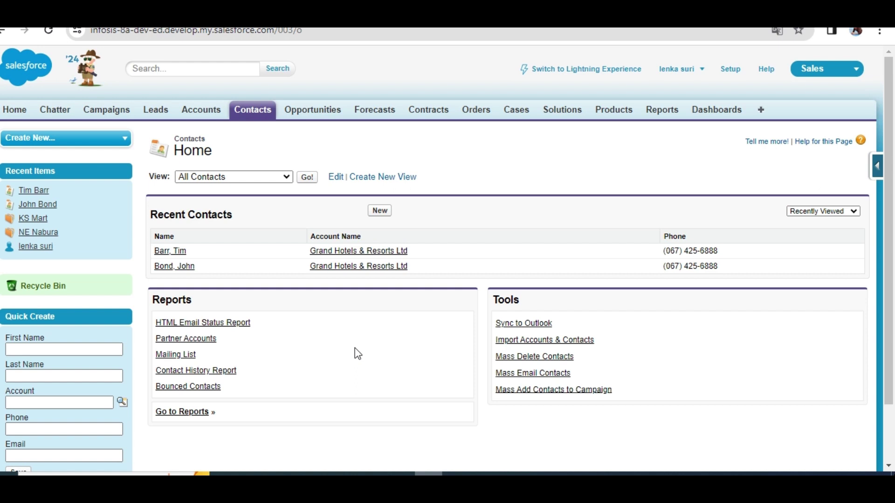
# - Switch to the SrcFile_1 folder in File Explorer and locate the Salesforce_contacts_summary (1) file
pyautogui.moveTo(285, 473)
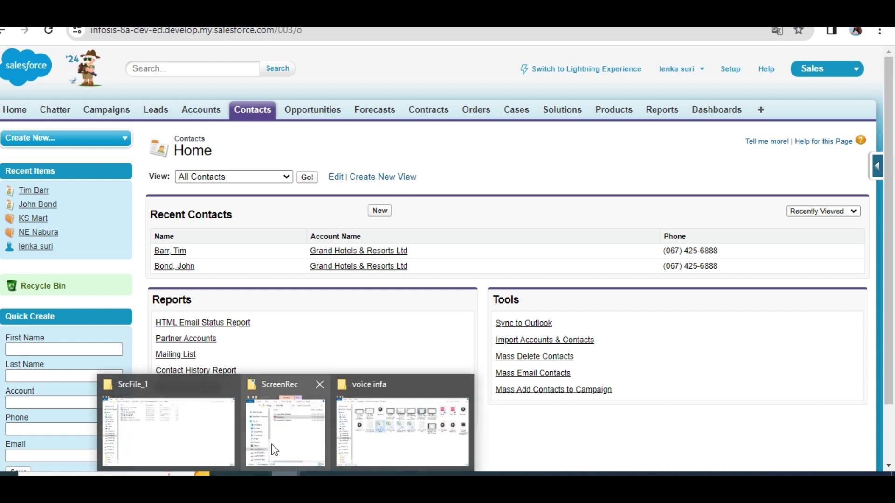
pyautogui.click(180, 416)
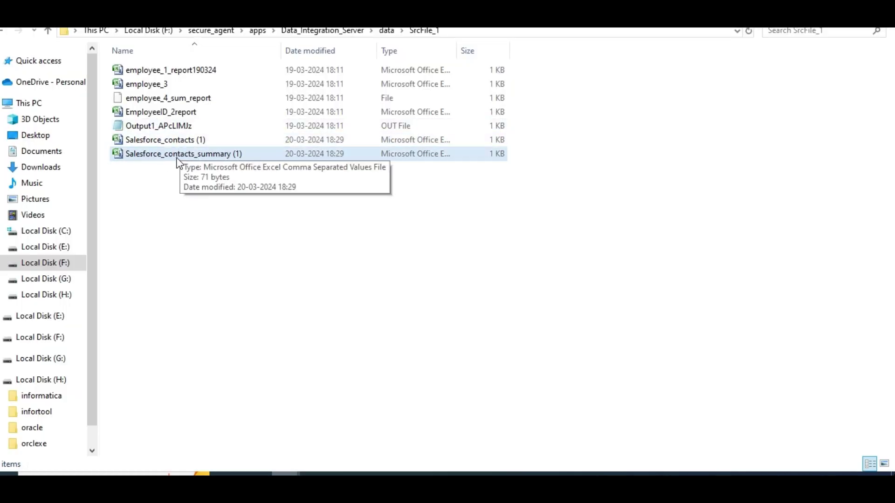
pyautogui.click(214, 154)
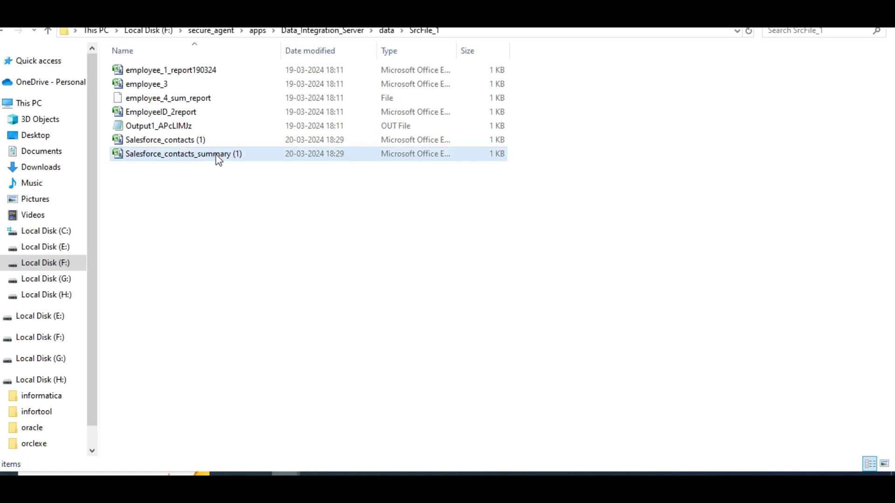
pyautogui.click(228, 242)
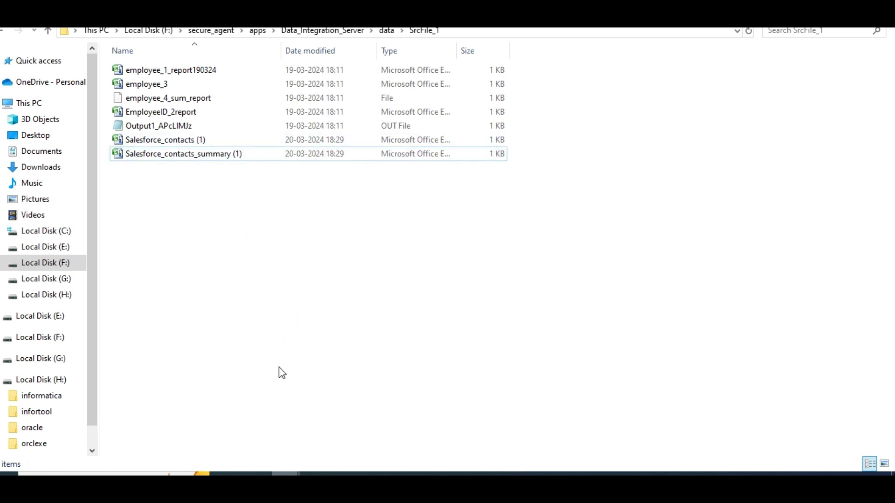
# - Return to the Salesforce window and display the All Contacts list view
pyautogui.moveTo(343, 473)
pyautogui.moveTo(295, 443)
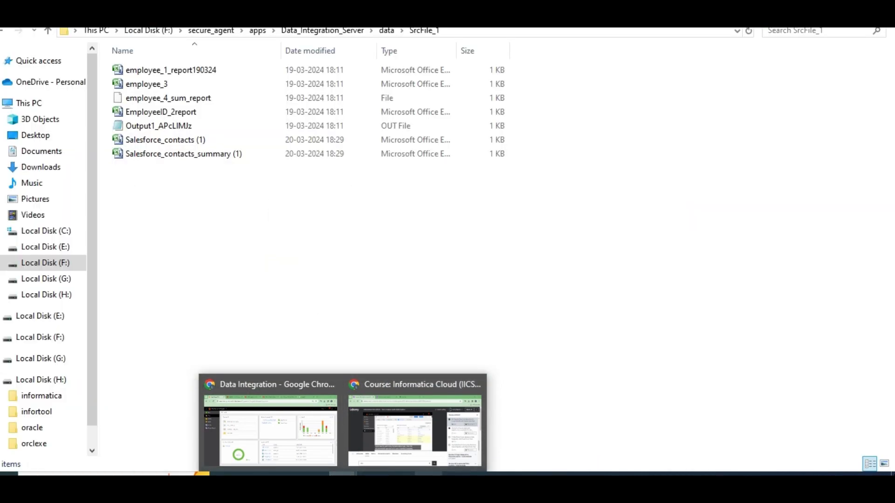
pyautogui.click(428, 474)
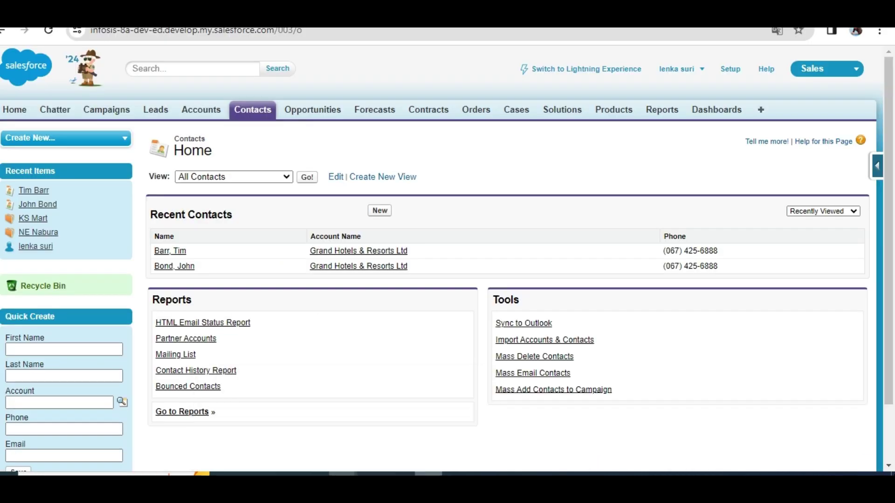
pyautogui.click(254, 109)
pyautogui.click(307, 178)
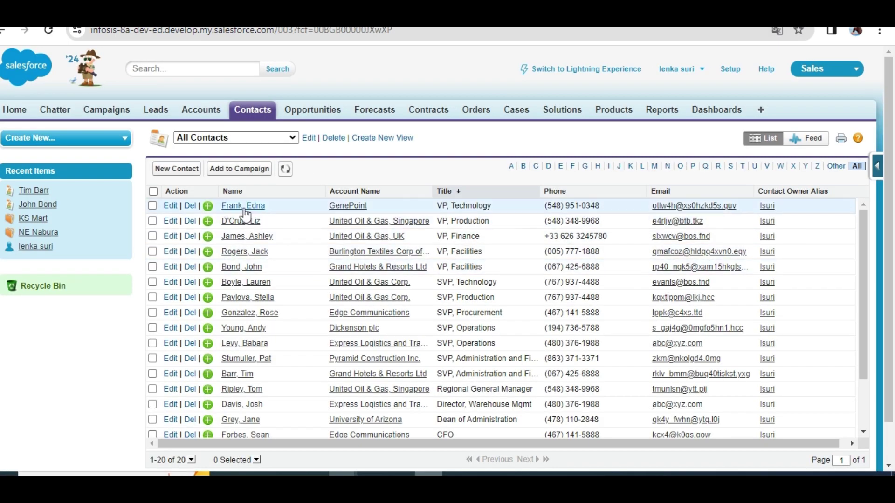
# - Review the contact details of GenePoint's VP, Technology and return to the contact list
pyautogui.click(245, 211)
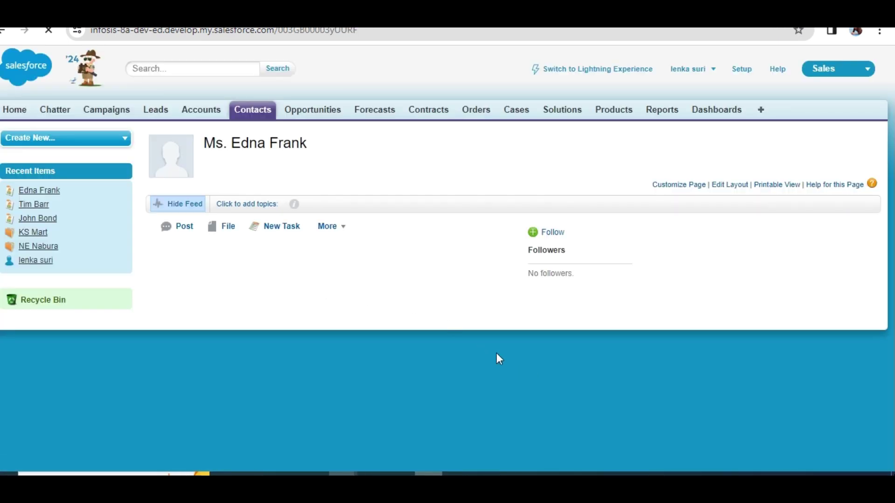
pyautogui.scroll(-4, 350, 385)
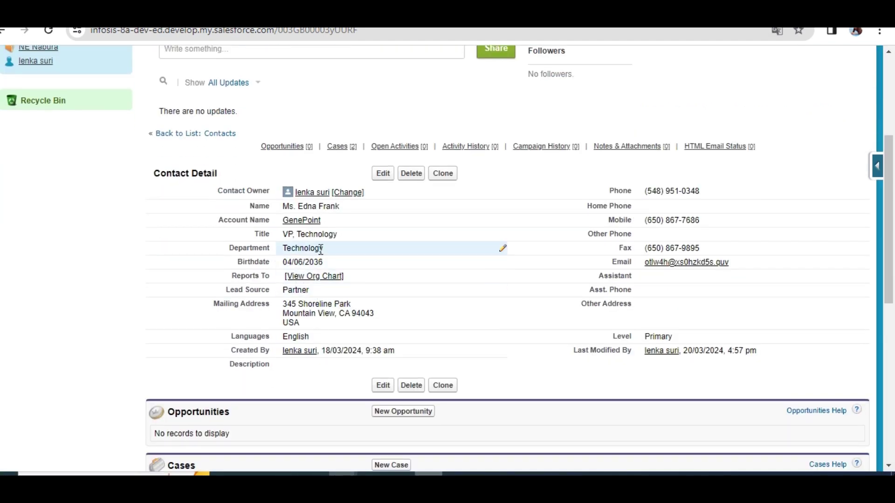
pyautogui.scroll(3, 320, 249)
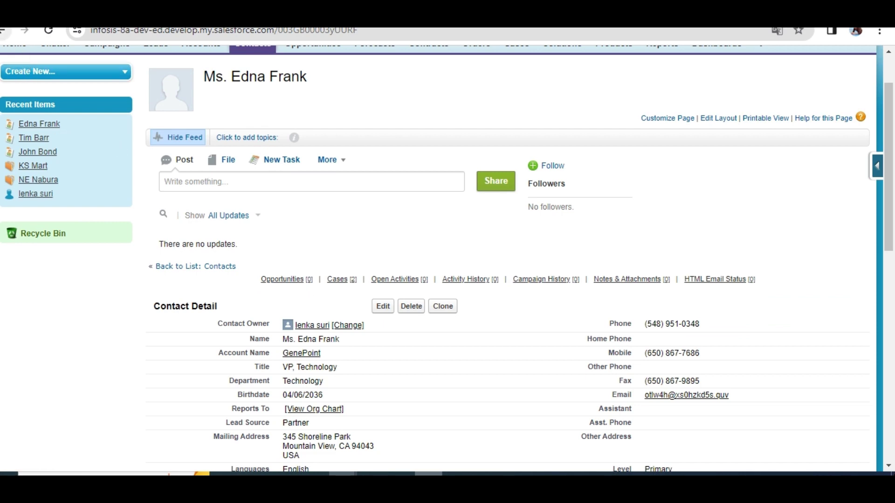
pyautogui.click(5, 31)
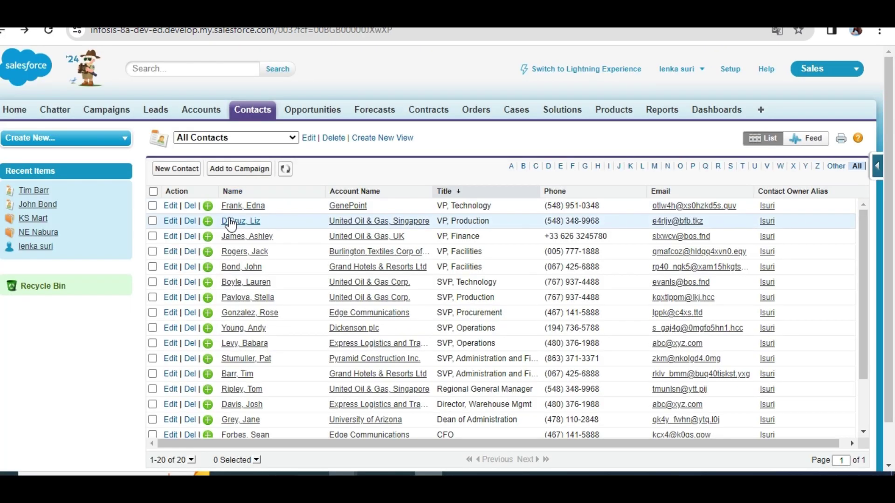
# - Review the contact details of the VP, Production at United Oil & Gas, Singapore, and go back to the contact list
pyautogui.click(233, 225)
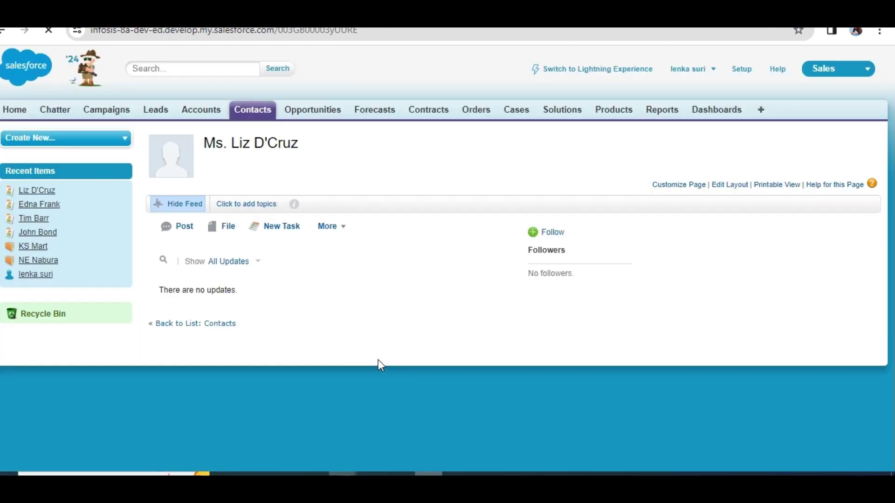
pyautogui.scroll(-3, 338, 362)
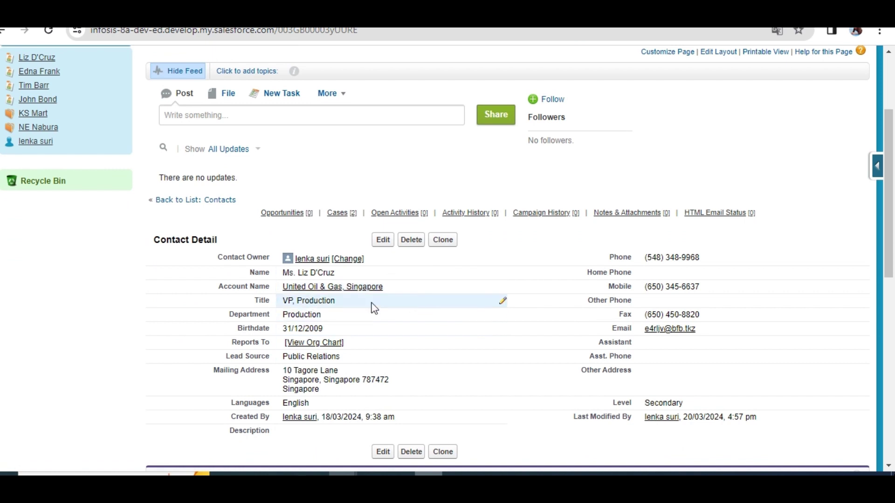
pyautogui.scroll(2, 374, 308)
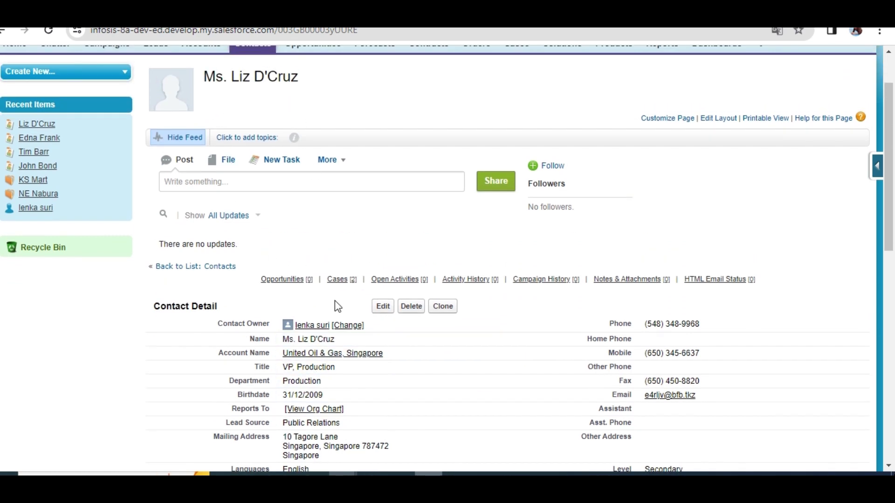
pyautogui.scroll(-2, 328, 326)
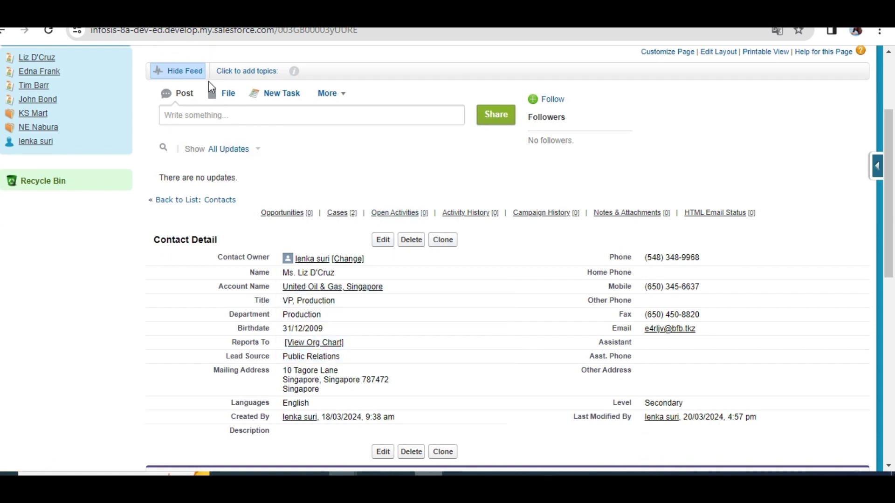
pyautogui.scroll(3, 208, 81)
pyautogui.click(252, 110)
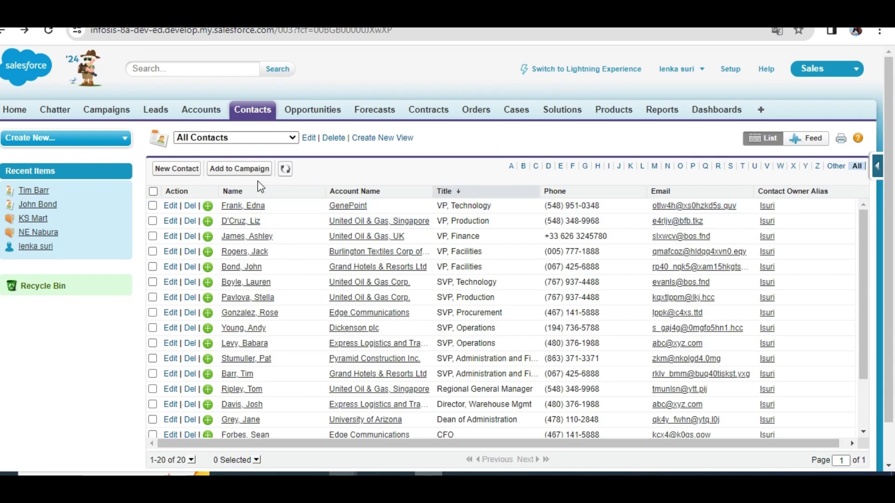
# - Examine the details of the VP, Facilities contact at Grand Hotels & Resorts Ltd, and reopen the GenePoint contact's details
pyautogui.click(249, 270)
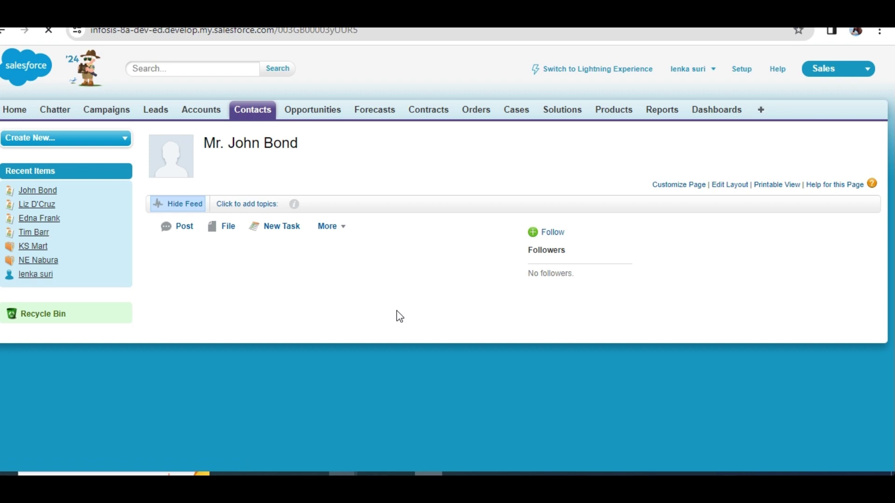
pyautogui.scroll(-5, 388, 328)
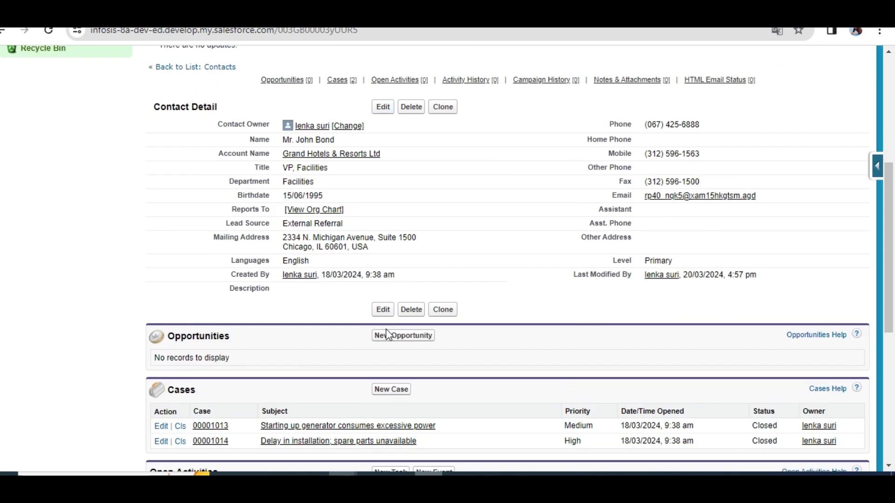
pyautogui.scroll(5, 258, 170)
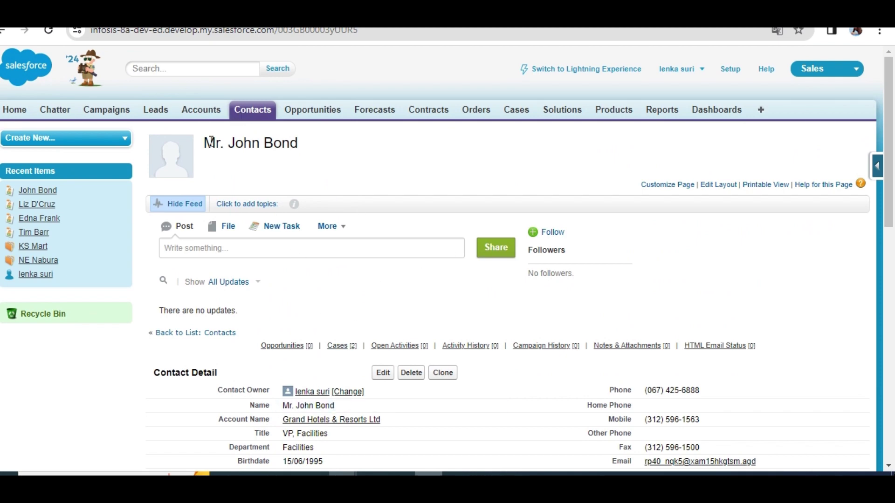
pyautogui.click(4, 31)
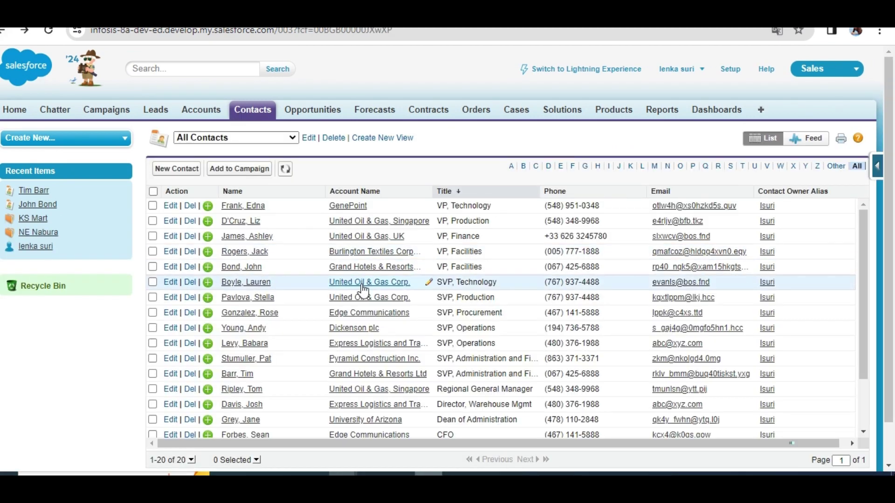
pyautogui.click(246, 208)
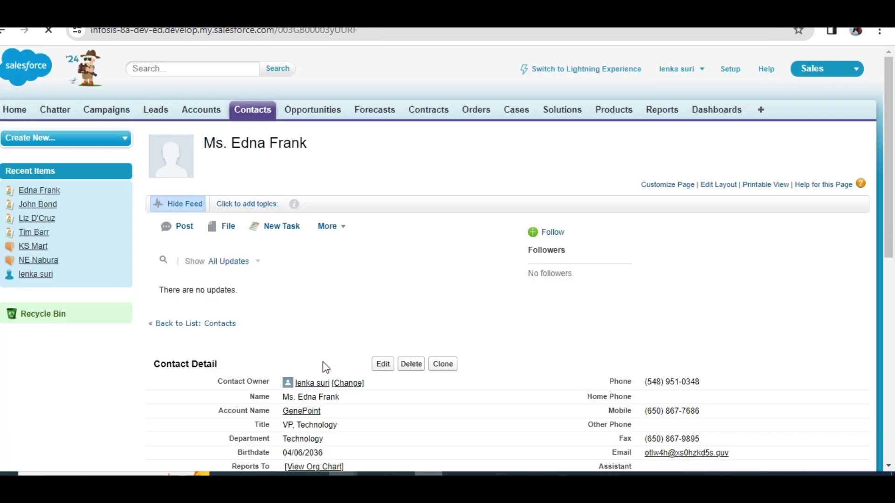
pyautogui.scroll(-3, 331, 410)
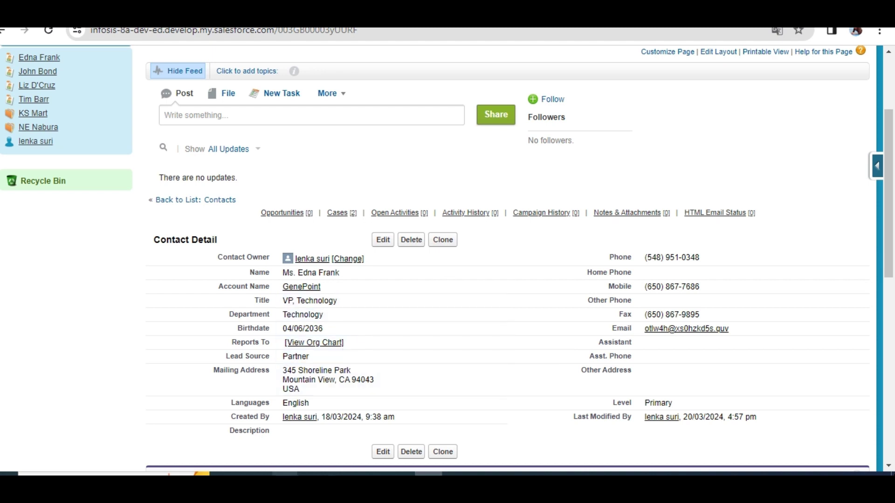
# - Open Salesforce_contacts (1).csv from the SrcFile_1 folder in Excel, accepting the file format warnings
pyautogui.moveTo(285, 474)
pyautogui.click(159, 426)
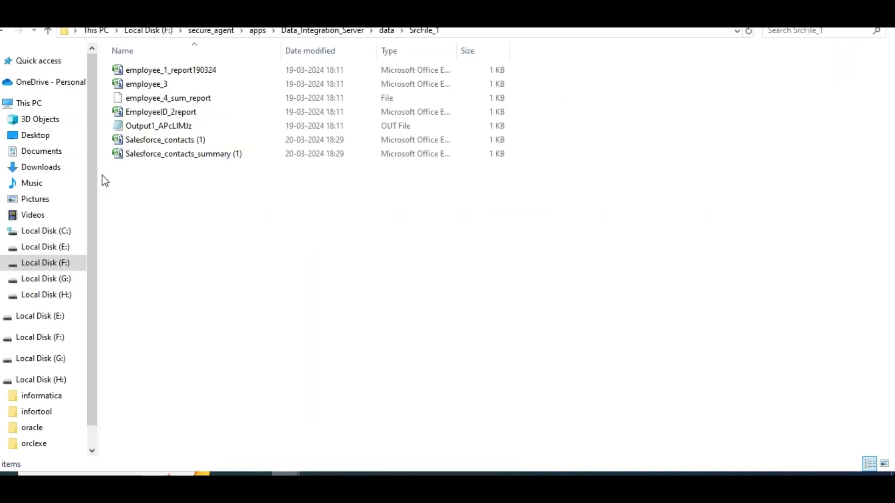
pyautogui.doubleClick(174, 145)
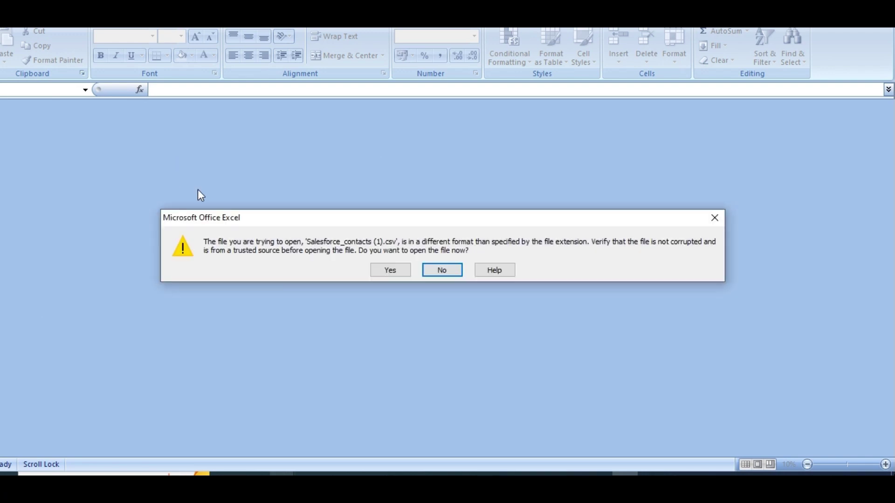
pyautogui.click(378, 273)
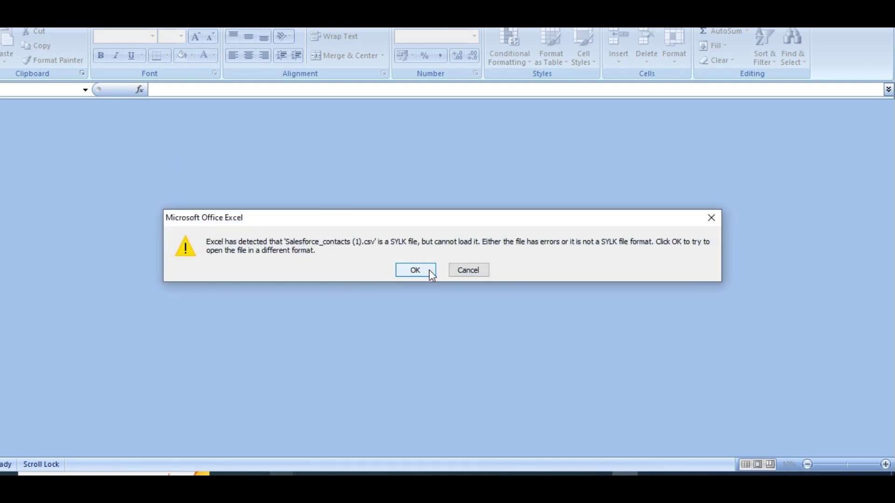
pyautogui.click(426, 270)
# - Widen column A of the Salesforce_contacts (1) sheet to fit the full IDs and select cell A2
pyautogui.moveTo(61, 128); pyautogui.dragTo(133, 129)
pyautogui.click(69, 154)
pyautogui.moveTo(75, 193); pyautogui.dragTo(75, 210)
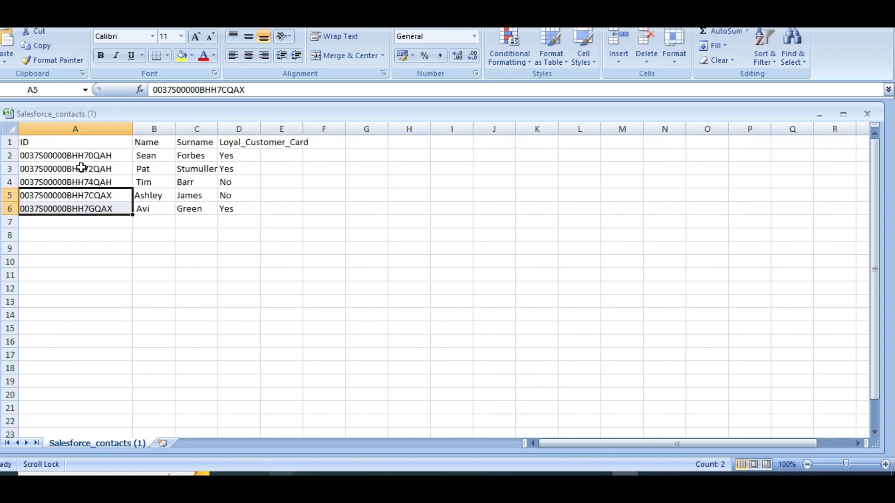
pyautogui.click(80, 152)
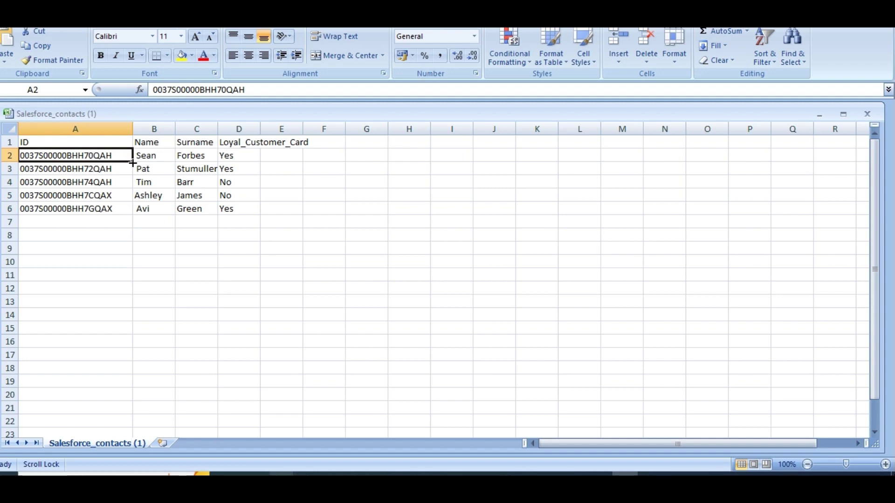
# - Fill the ID from cell A2 down through A6 in the Salesforce_contacts (1) sheet
pyautogui.moveTo(133, 161); pyautogui.dragTo(132, 212)
pyautogui.click(102, 237)
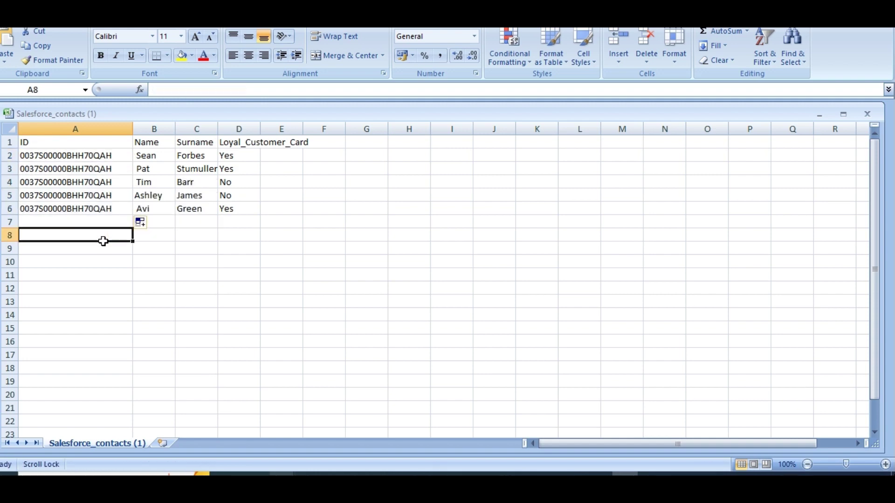
# - Switch to Informatica Data Integration in Chrome and create a new Data Transfer Task asset
pyautogui.hotkey('alt', 'Tab')
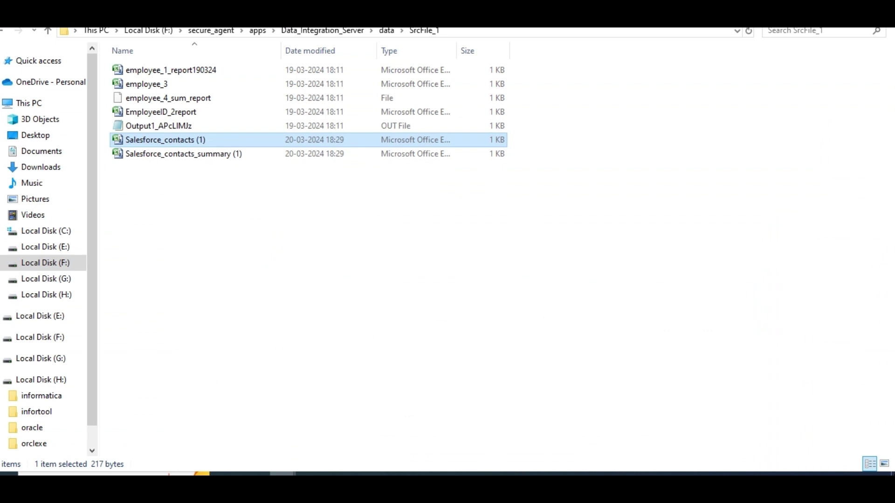
pyautogui.moveTo(335, 473)
pyautogui.moveTo(288, 432)
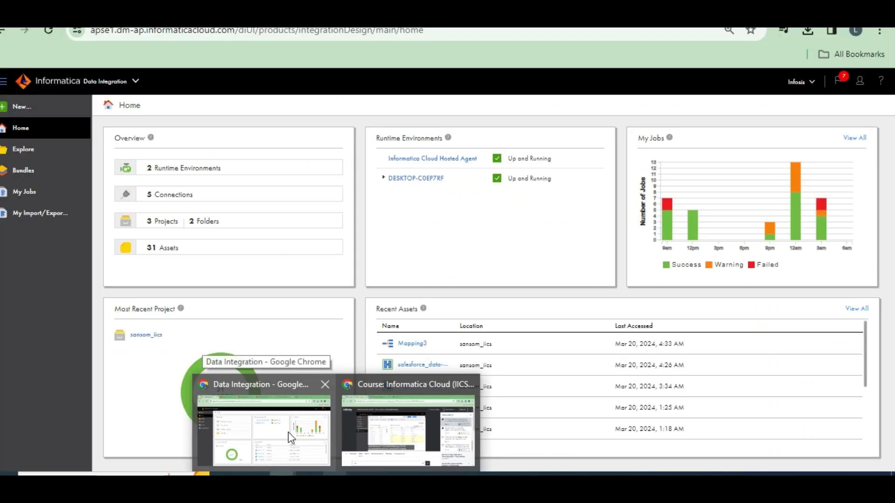
pyautogui.click(288, 432)
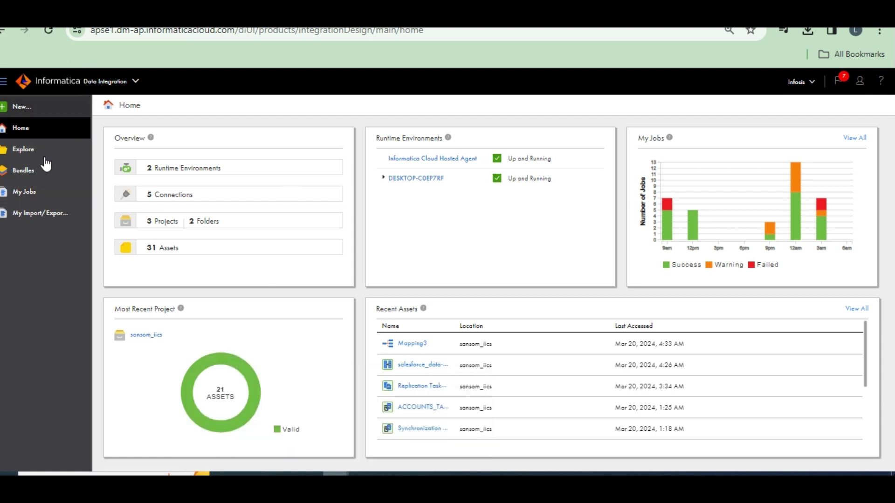
pyautogui.click(25, 108)
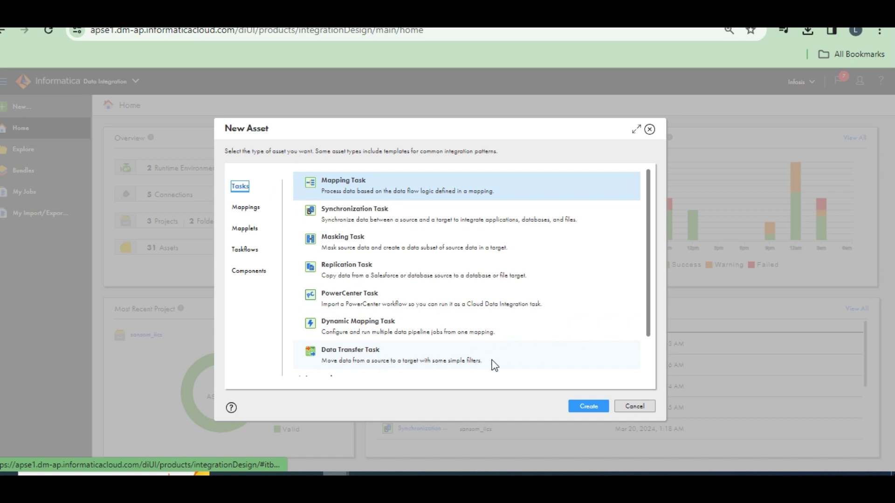
pyautogui.click(428, 357)
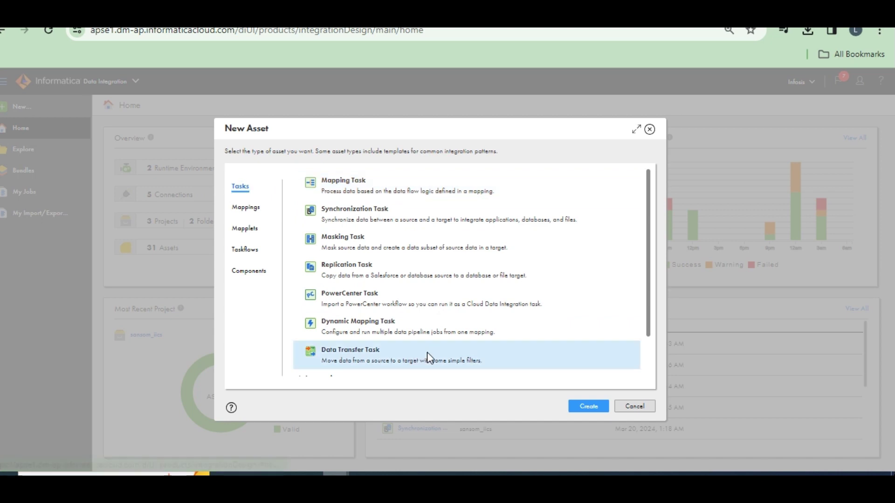
pyautogui.click(588, 406)
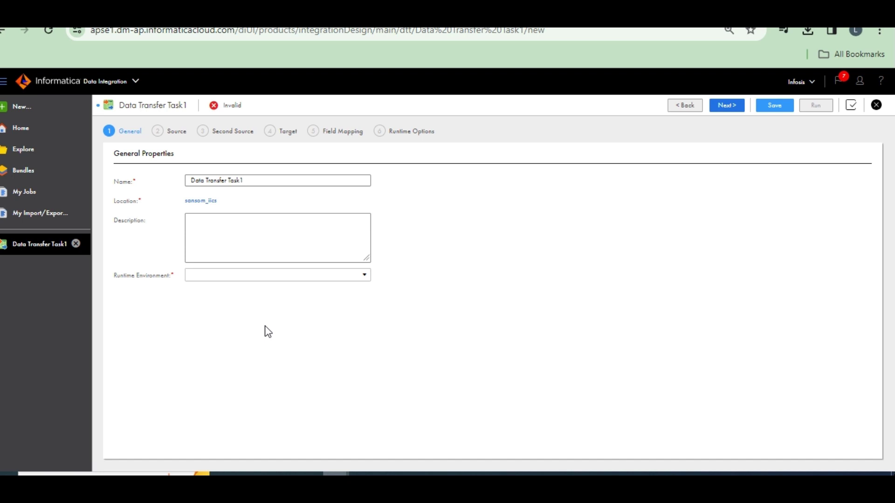
# - Name the task DTT_salesforce_contacts_summery, set its runtime environment to DESKTOP-C0EP7RF and continue to the source settings
pyautogui.click(261, 183)
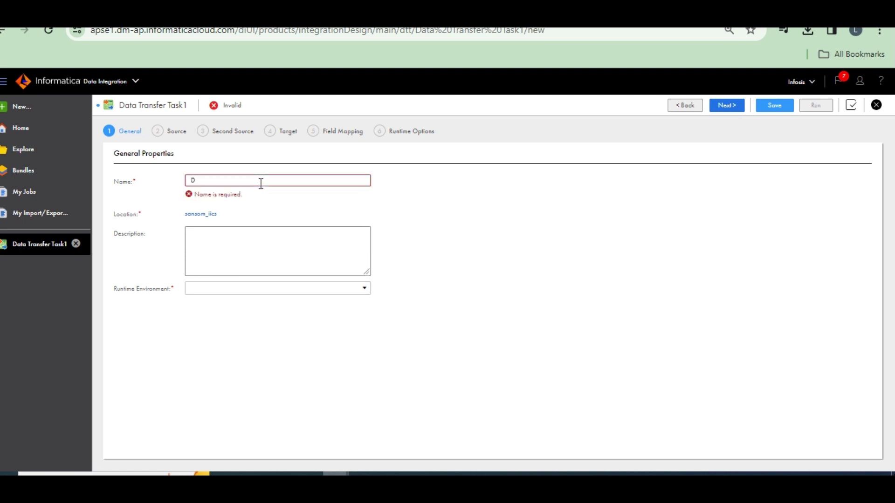
pyautogui.write('TT_')
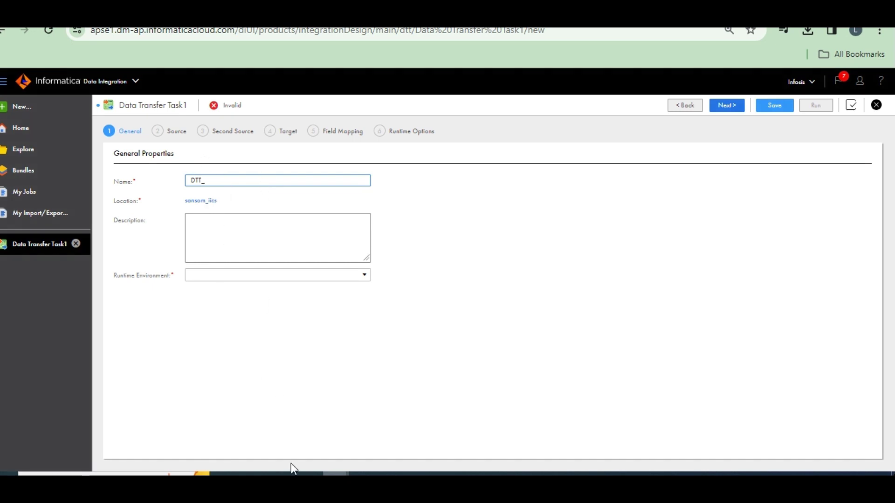
pyautogui.moveTo(284, 474)
pyautogui.click(189, 429)
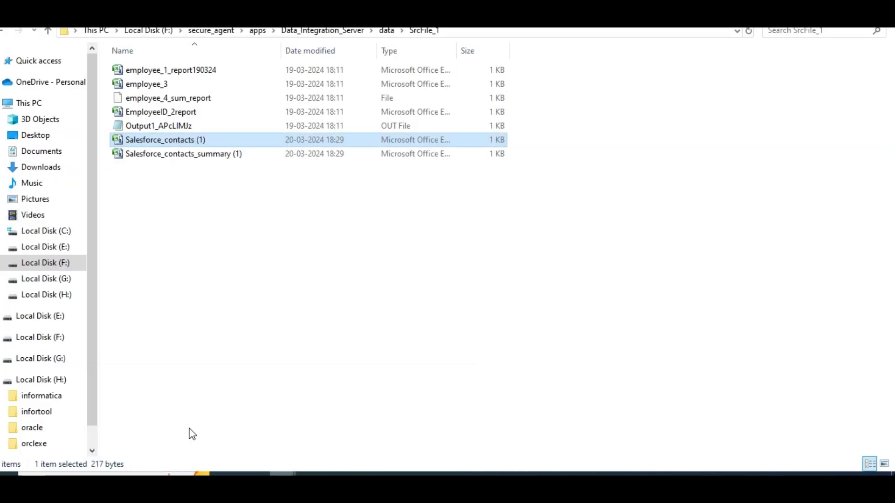
pyautogui.hotkey('alt', 'Tab')
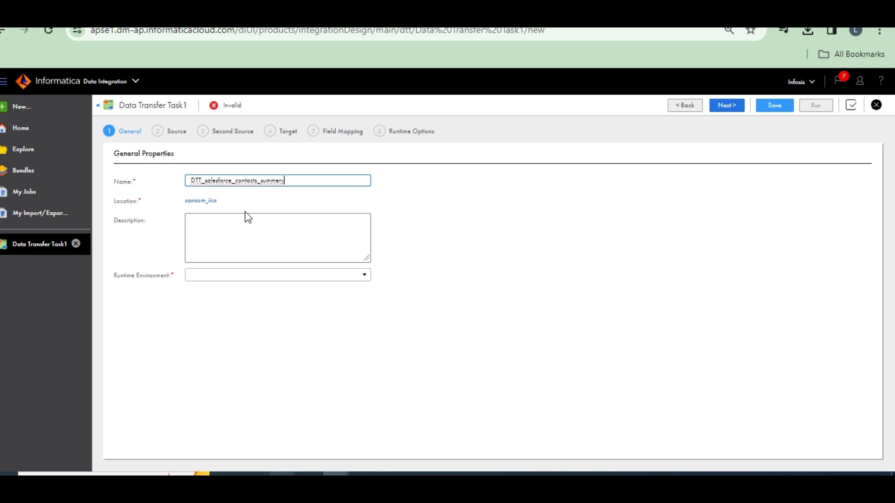
pyautogui.click(361, 277)
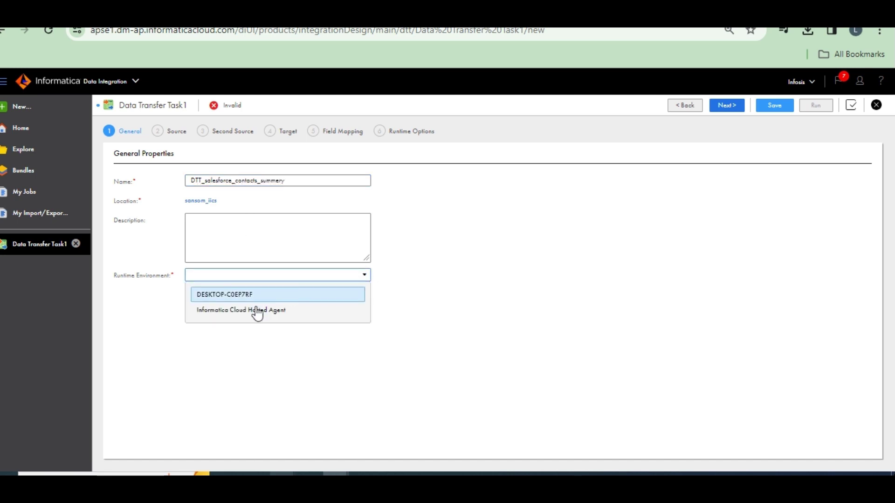
pyautogui.click(251, 296)
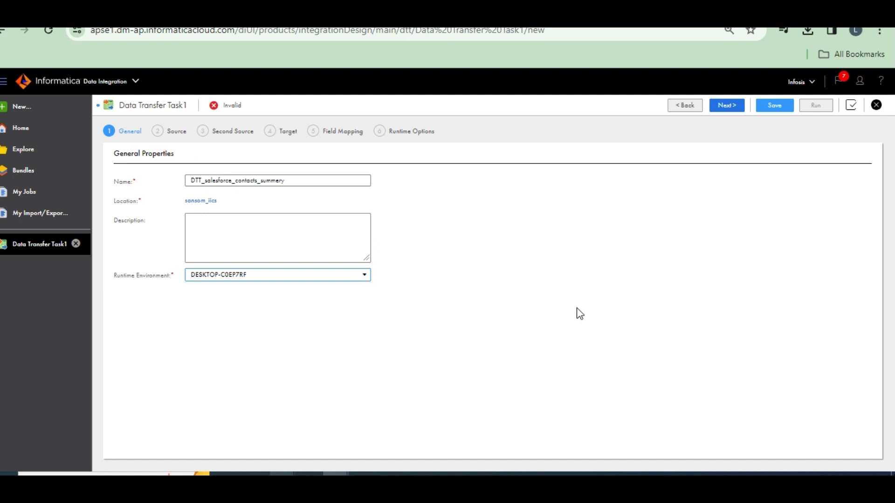
pyautogui.click(727, 106)
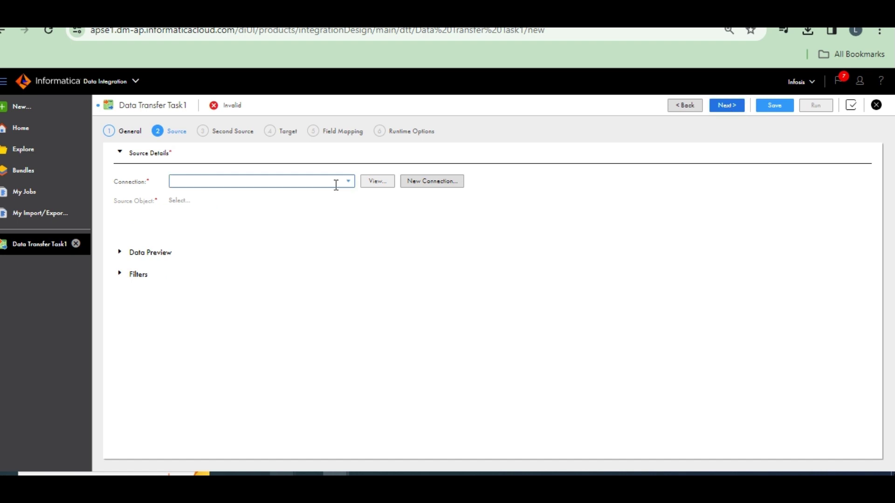
# - Set the source connection to salesforce_connection (Salesforce), search its objects for "contact" and choose Contact as the source object
pyautogui.click(344, 182)
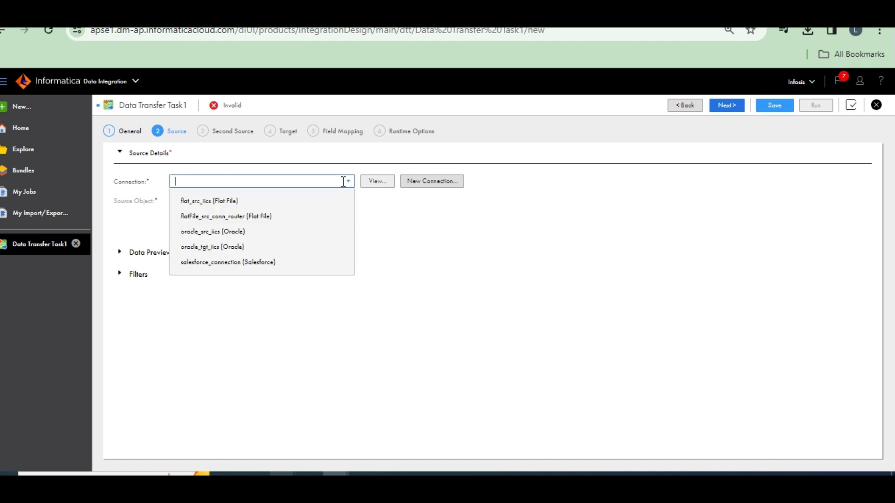
pyautogui.click(210, 262)
pyautogui.click(179, 202)
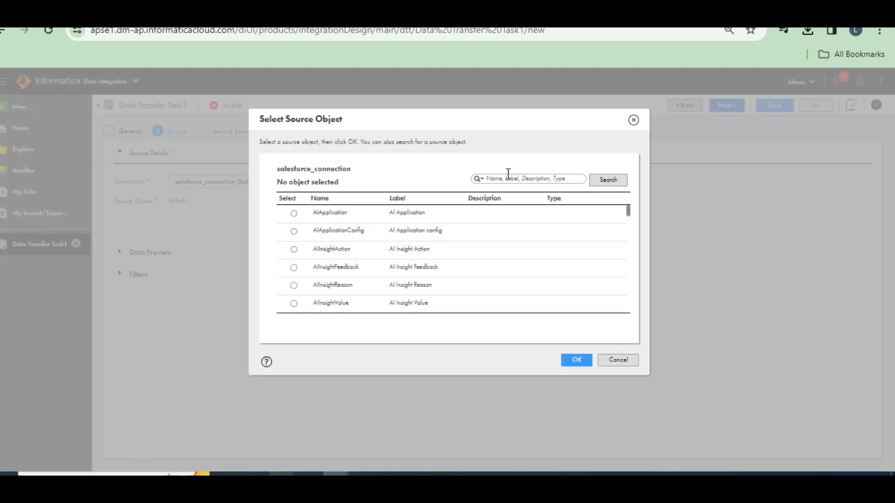
pyautogui.write('contact')
pyautogui.click(608, 180)
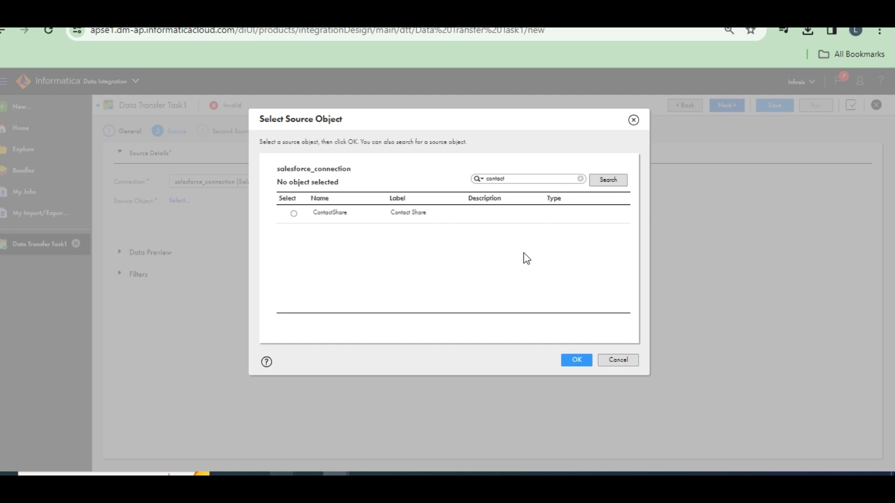
pyautogui.click(608, 182)
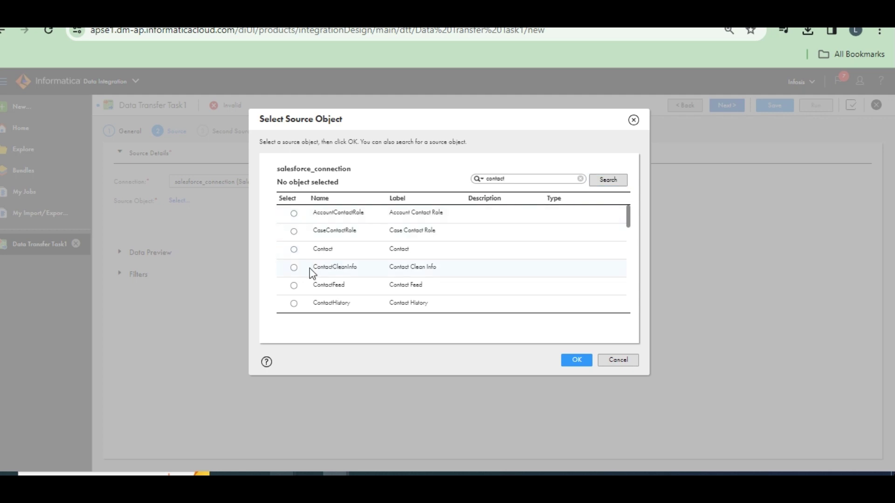
pyautogui.click(294, 249)
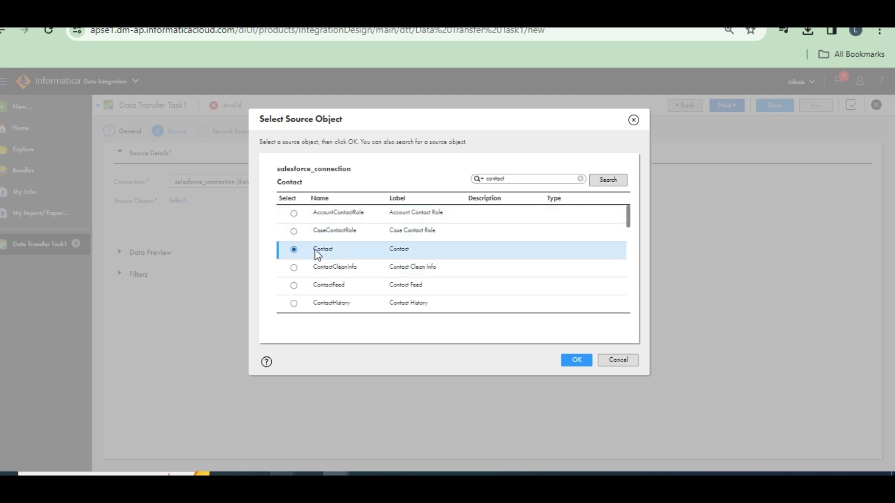
pyautogui.click(576, 361)
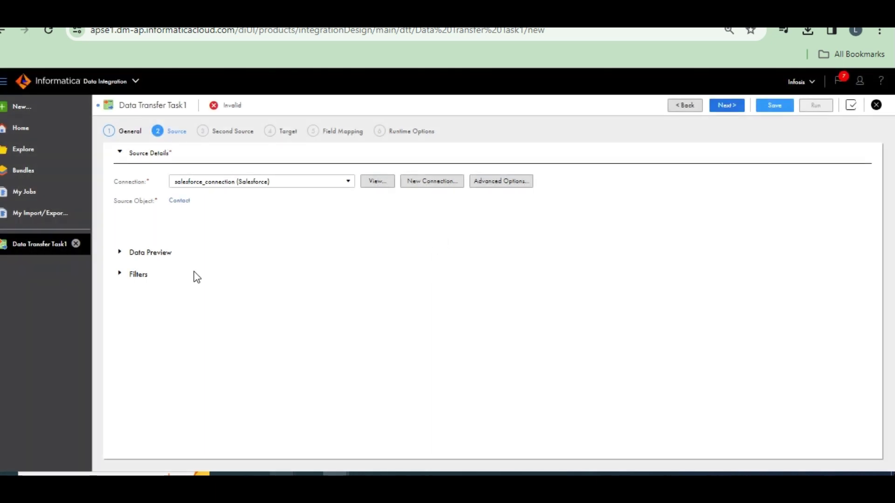
# - Add a simple source filter on the Department field
pyautogui.click(122, 275)
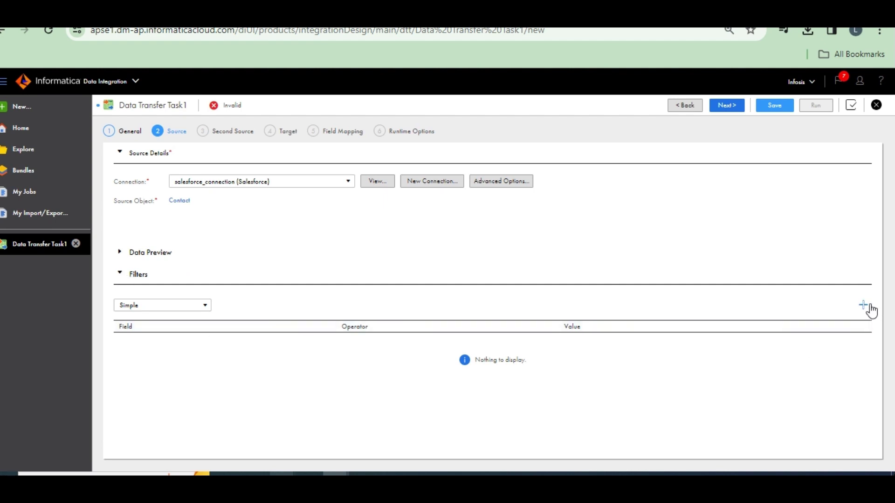
pyautogui.click(863, 306)
pyautogui.click(328, 345)
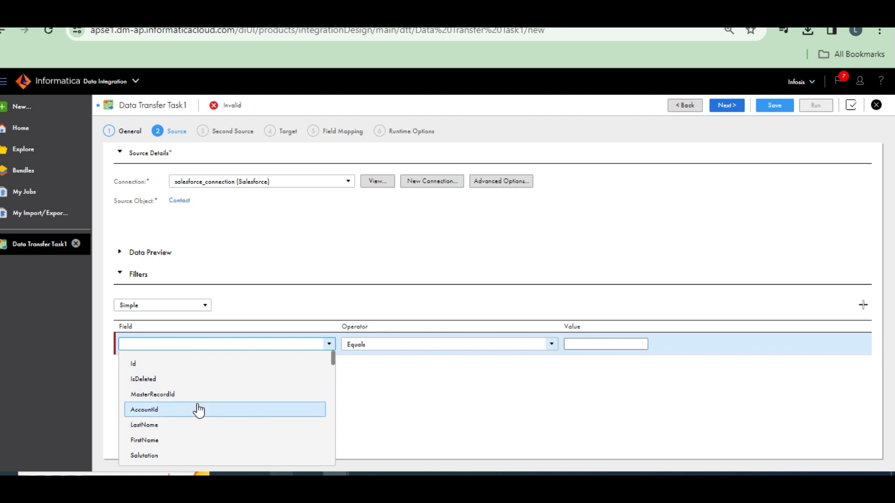
pyautogui.scroll(-2, 199, 411)
pyautogui.scroll(-6, 197, 410)
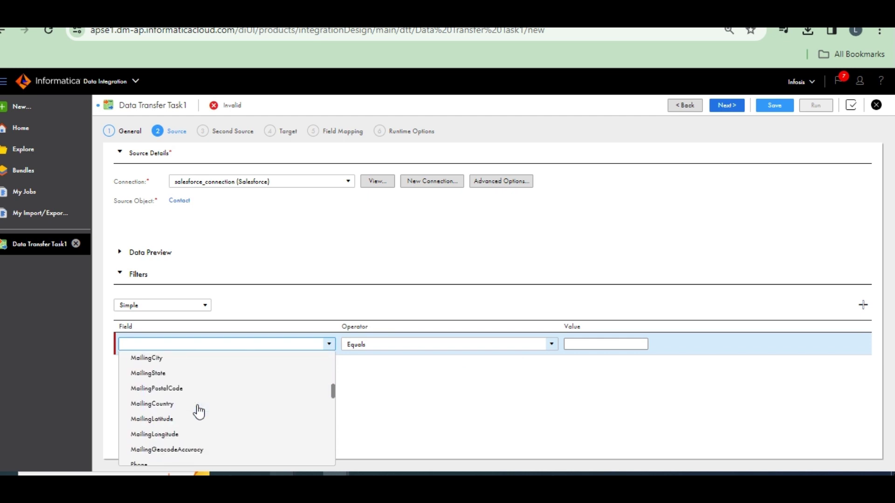
pyautogui.write('d')
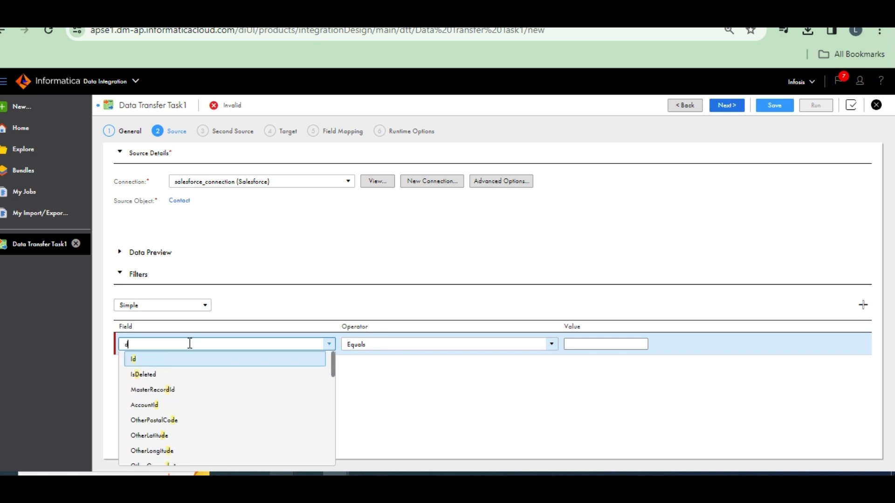
pyautogui.write('ep')
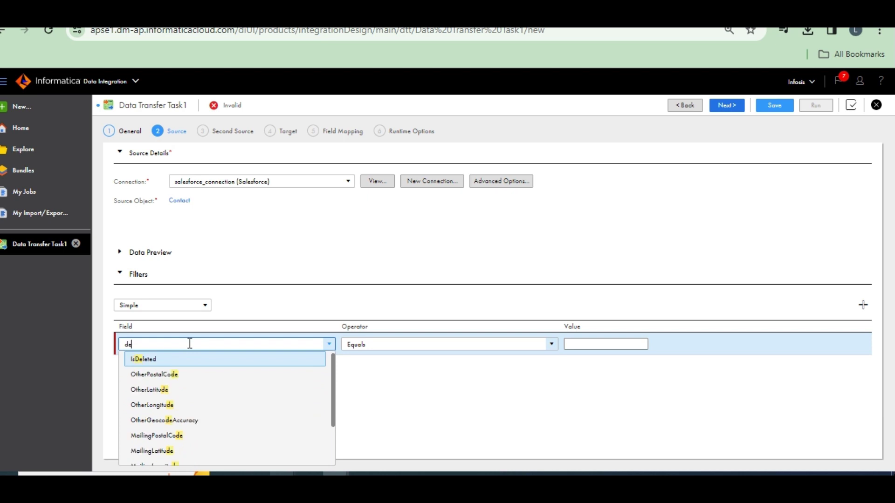
pyautogui.click(163, 366)
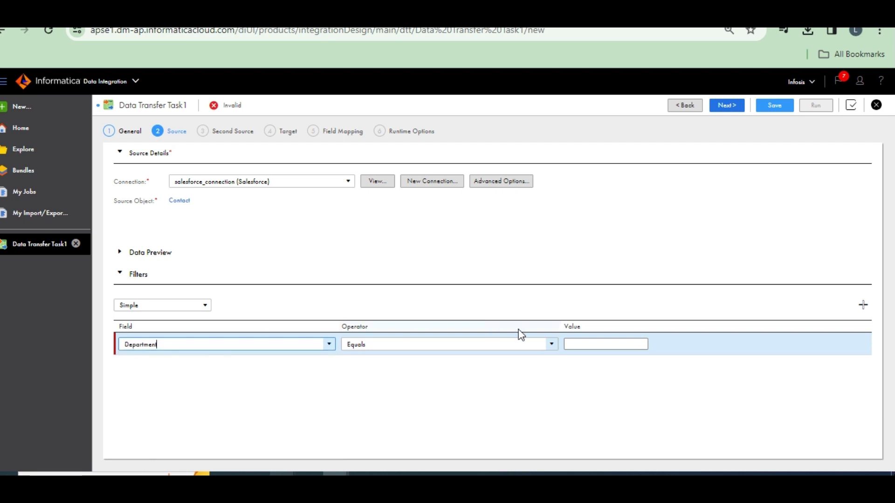
# - Copy the department value Technology from the GenePoint contact's detail page in Salesforce for the filter
pyautogui.click(581, 345)
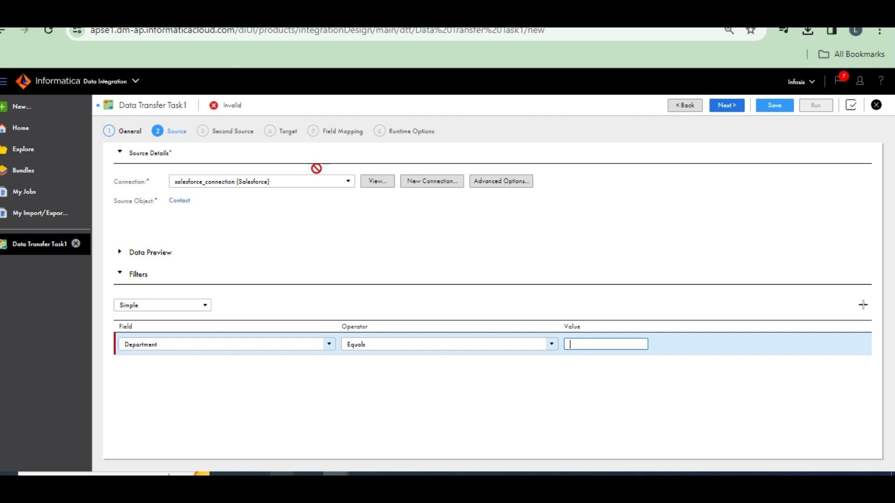
pyautogui.moveTo(335, 474)
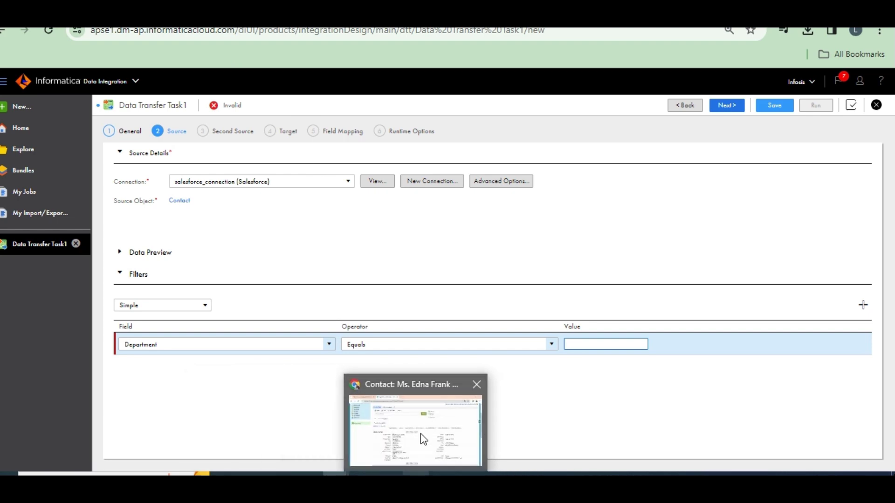
pyautogui.click(420, 433)
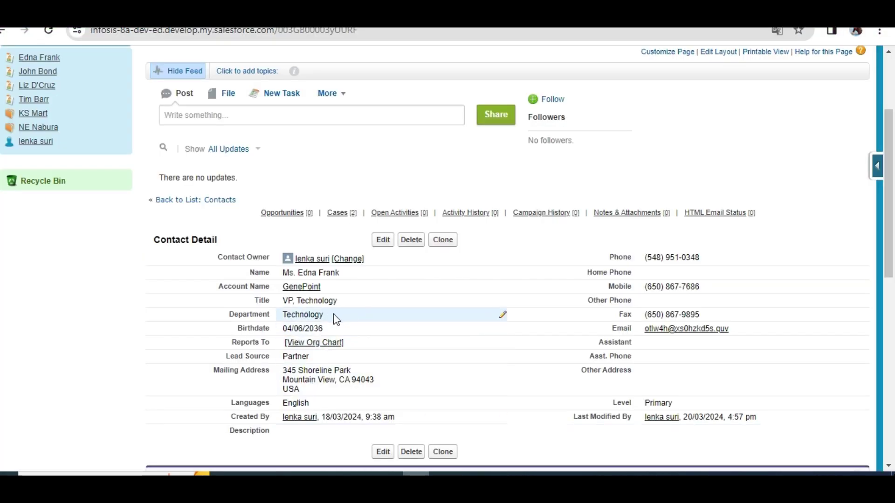
pyautogui.moveTo(334, 315); pyautogui.dragTo(282, 316)
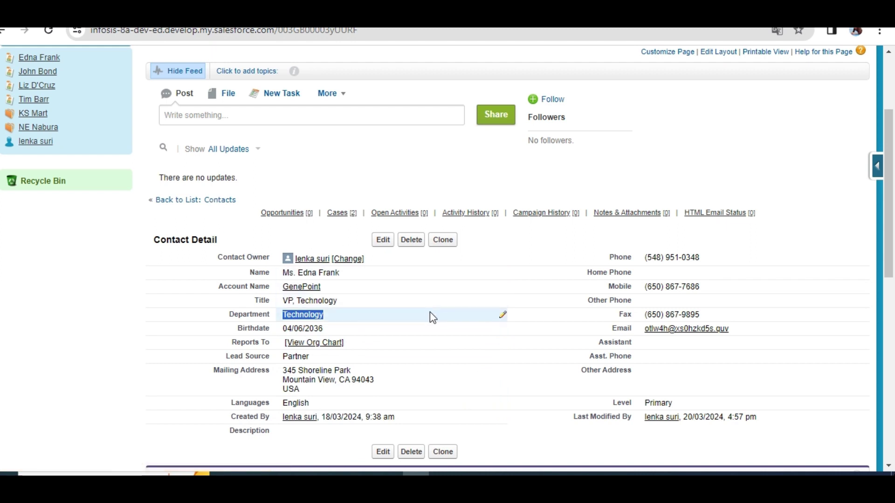
# - Return to the data transfer task in Informatica, set the Department filter's value to Technology and continue to the second source settings
pyautogui.moveTo(282, 473)
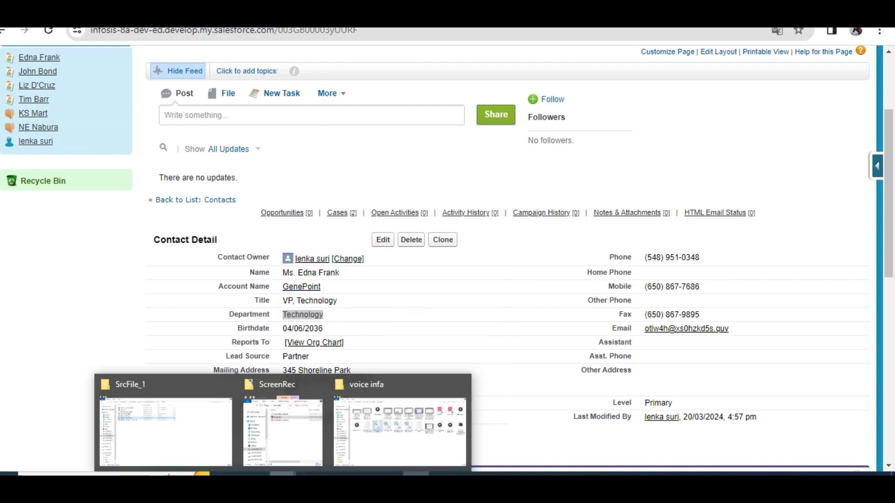
pyautogui.moveTo(218, 456)
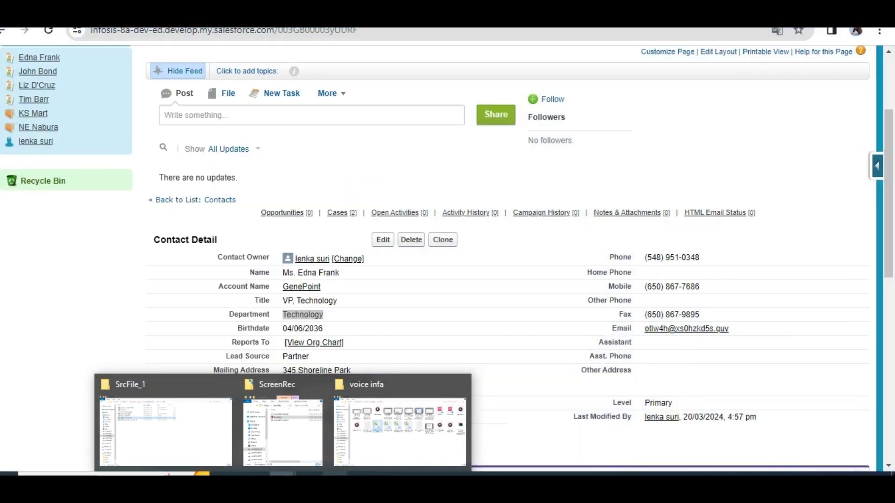
pyautogui.click(261, 419)
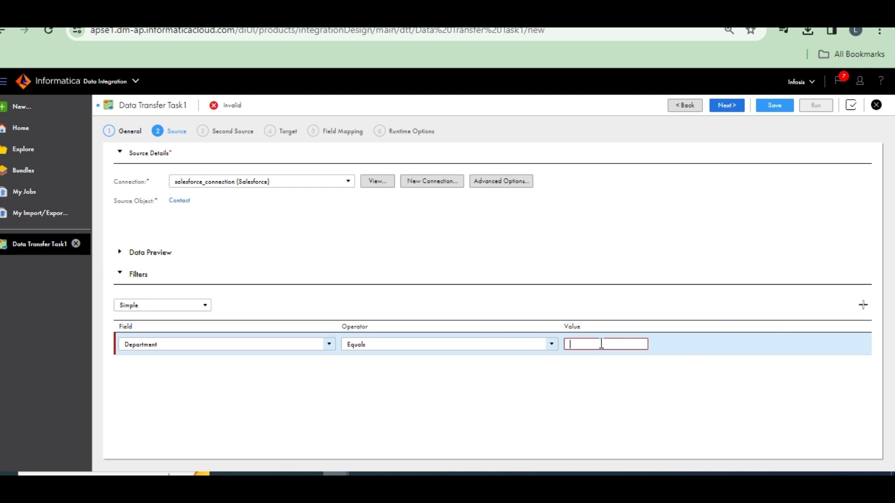
pyautogui.write('Technology')
pyautogui.click(533, 382)
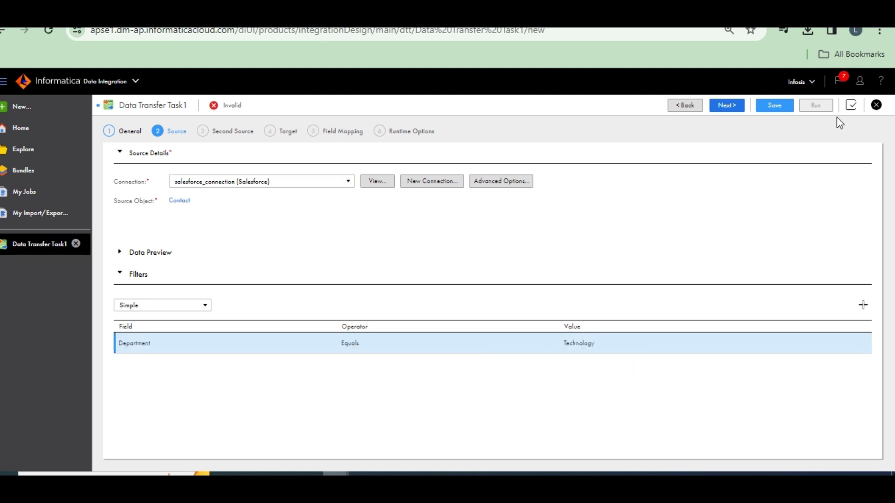
pyautogui.click(730, 106)
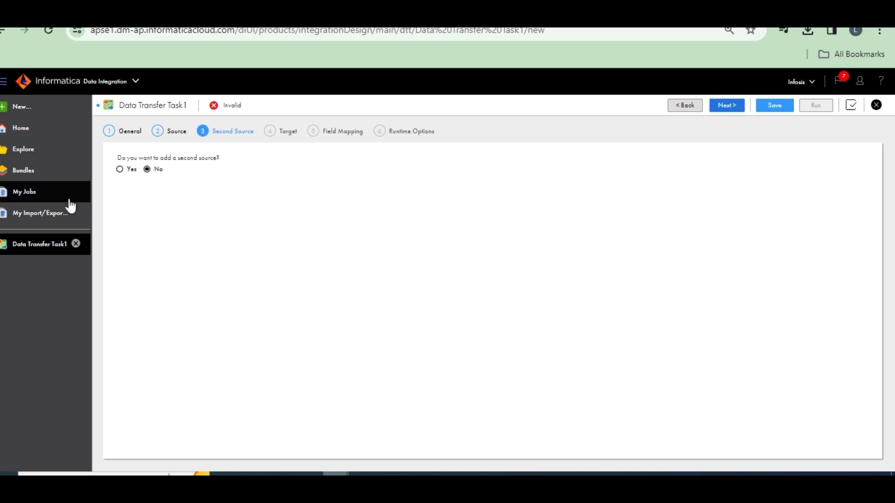
# - Add a second source using the flatFile_src_conn_router (Flat File) connection with Salesforce_contacts (1).csv as the lookup source object
pyautogui.click(120, 170)
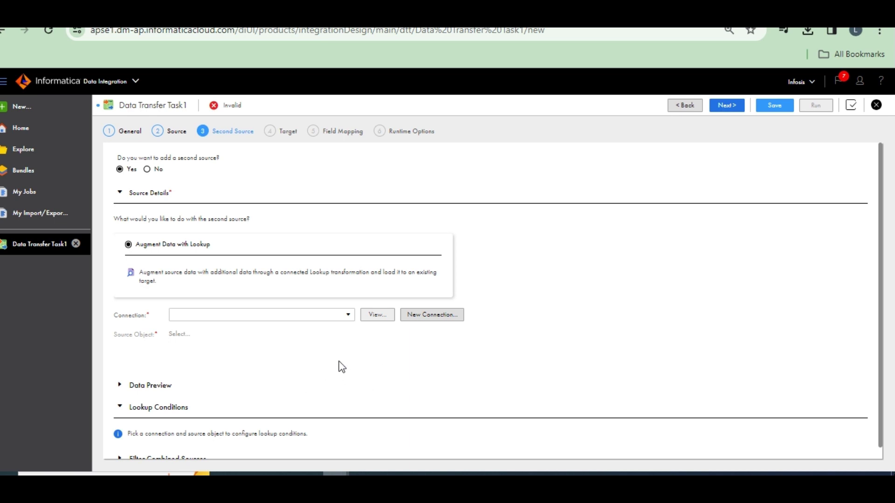
pyautogui.click(343, 314)
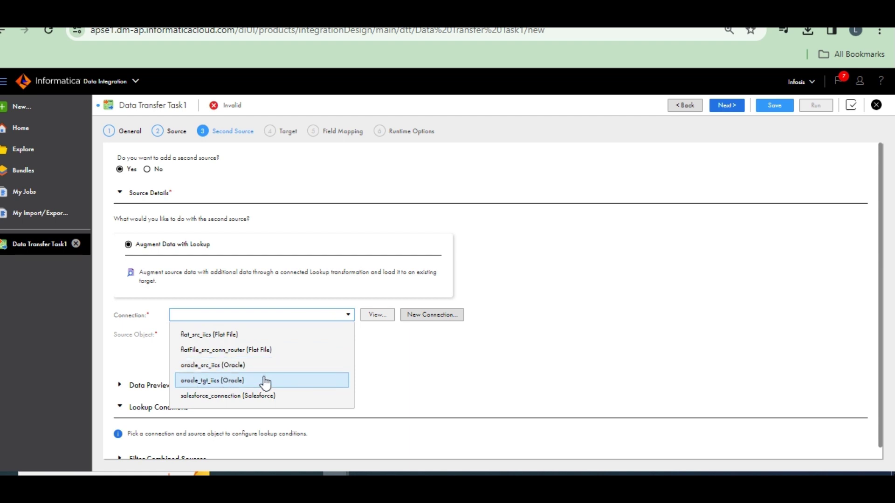
pyautogui.click(219, 350)
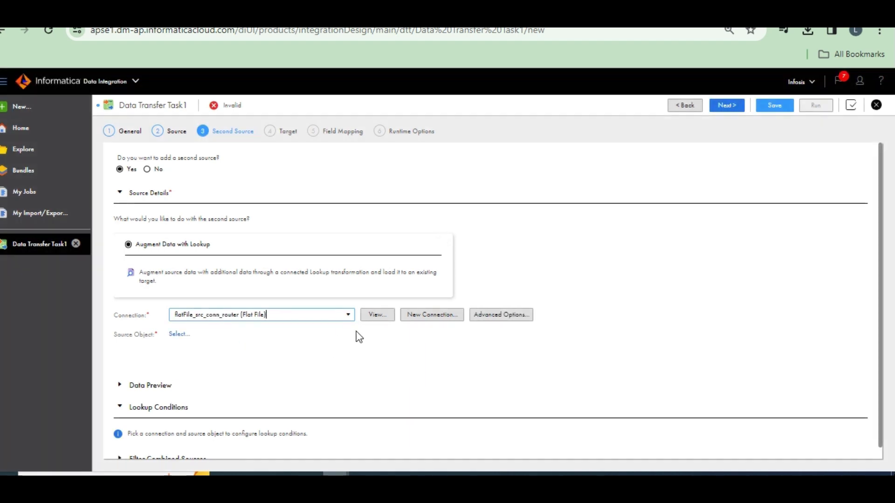
pyautogui.click(177, 333)
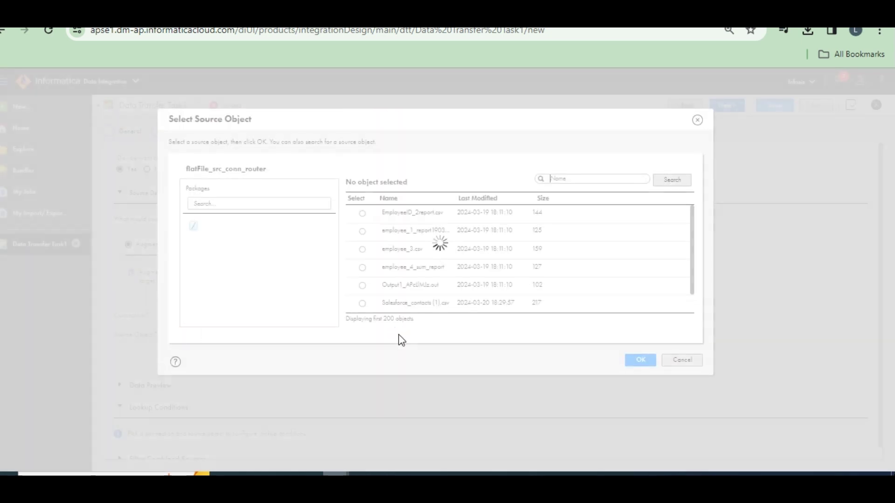
pyautogui.scroll(-1, 510, 259)
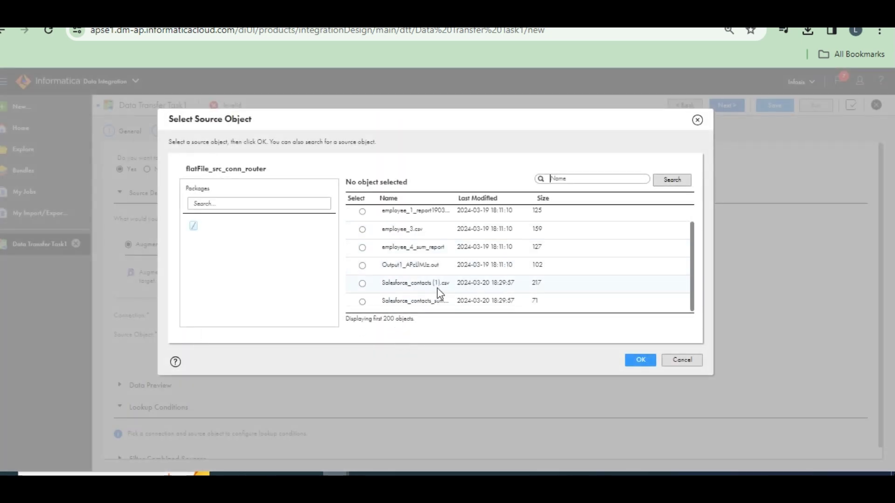
pyautogui.click(362, 284)
pyautogui.click(648, 362)
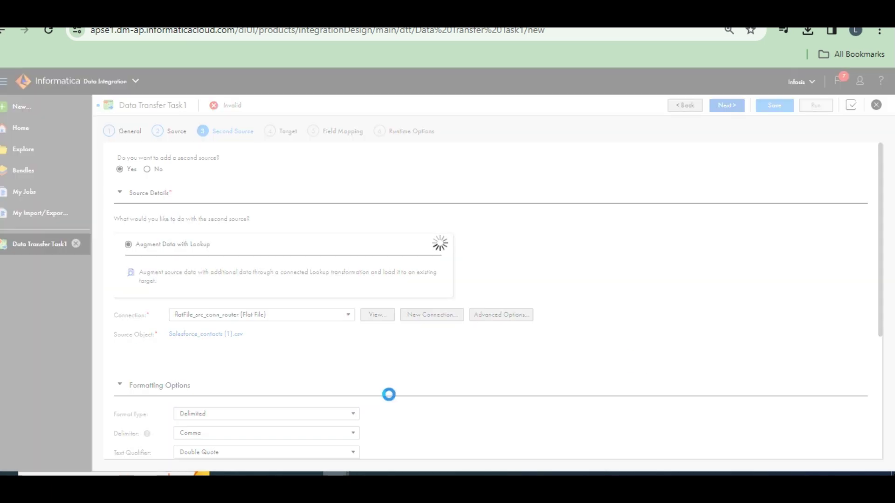
# - Set the text qualifier of the second source file to None in its formatting options
pyautogui.scroll(-3, 393, 398)
pyautogui.click(347, 322)
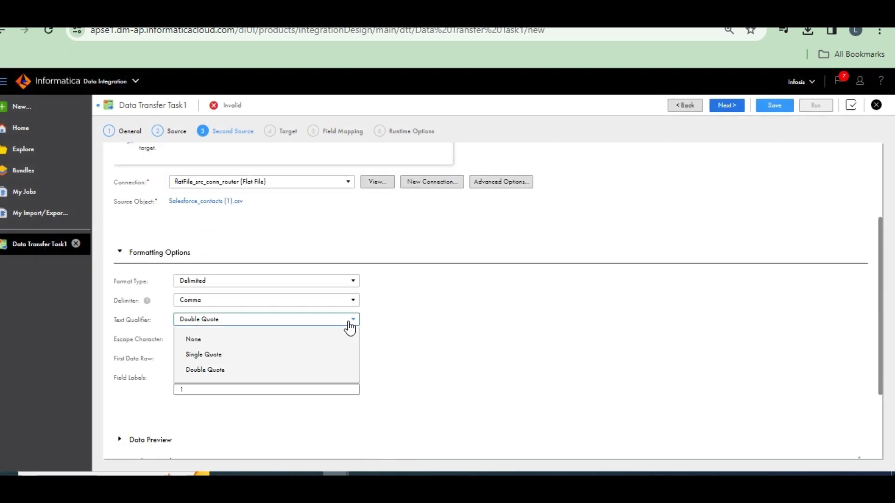
pyautogui.click(209, 341)
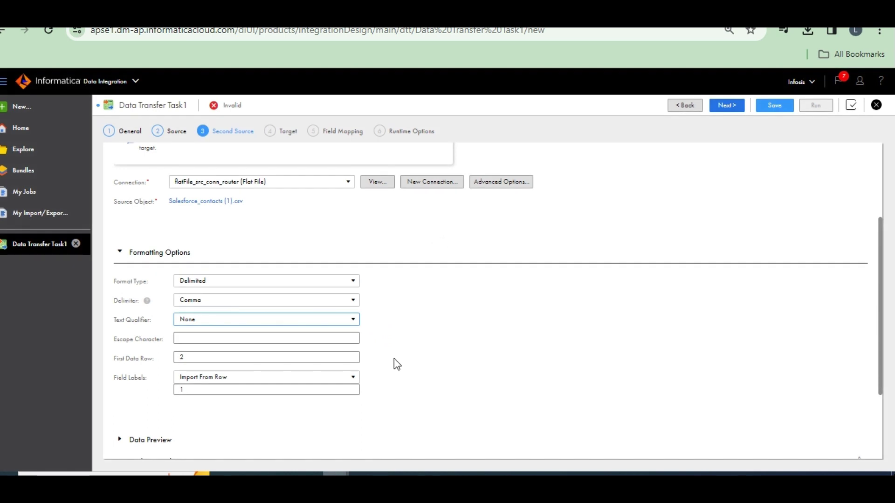
# - Add a lookup condition matching lookup field ID with the Equals operator to incoming field SRC_Id
pyautogui.scroll(-3, 393, 358)
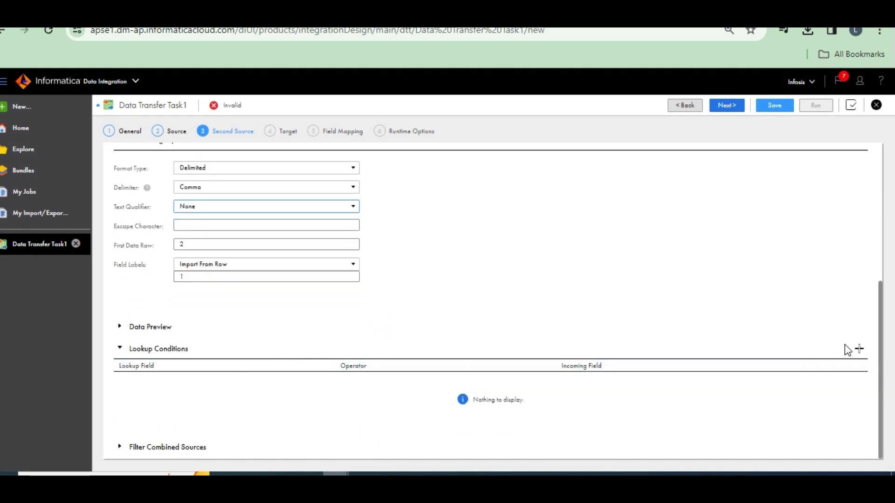
pyautogui.click(858, 349)
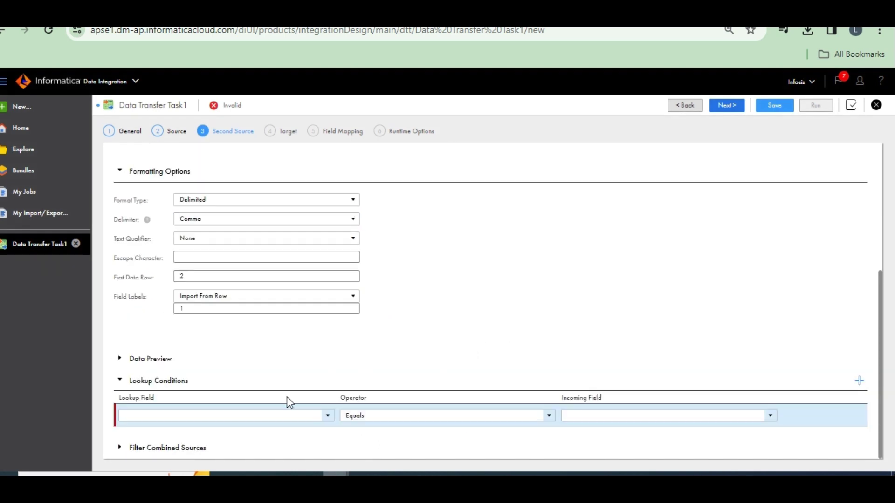
pyautogui.click(328, 416)
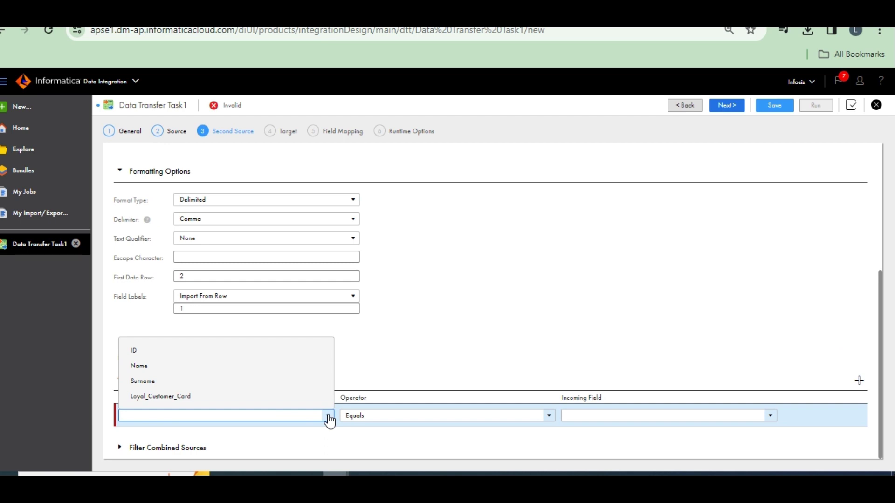
pyautogui.click(175, 353)
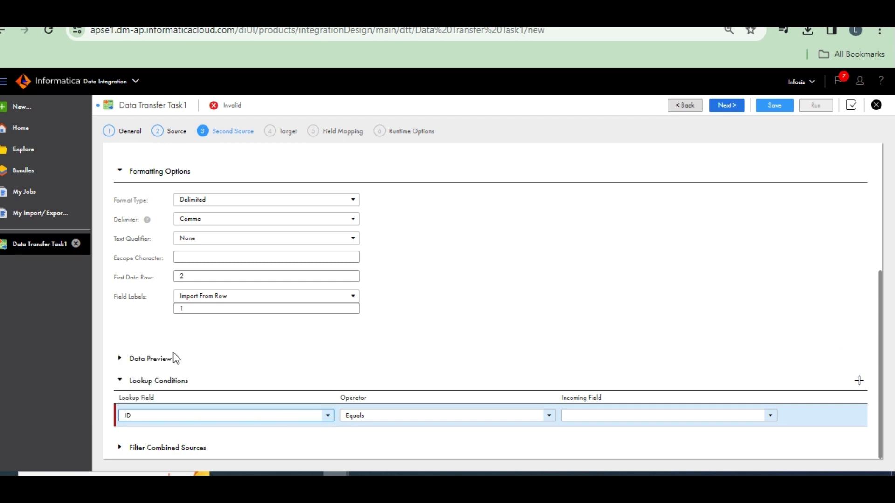
pyautogui.click(771, 416)
pyautogui.click(604, 214)
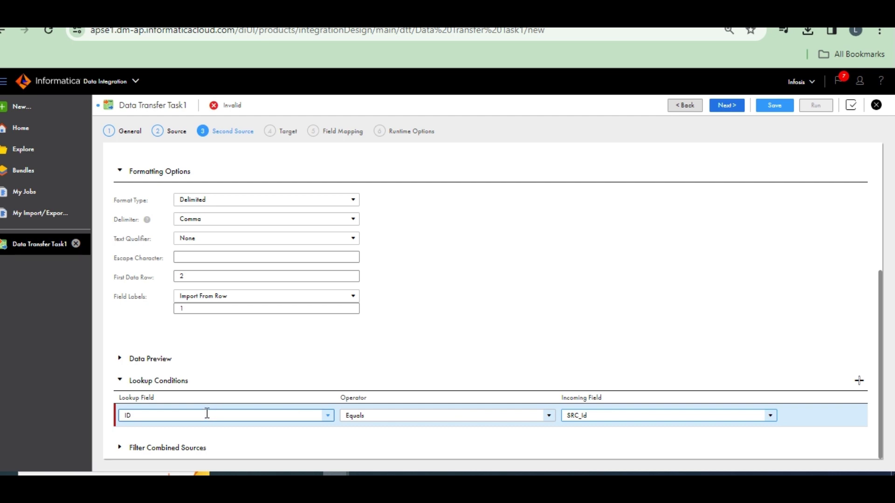
# - Locate the Salesforce_contacts_summary (1) file in the SrcFile_1 folder in File Explorer and return to the Informatica task
pyautogui.moveTo(335, 474)
pyautogui.click(217, 434)
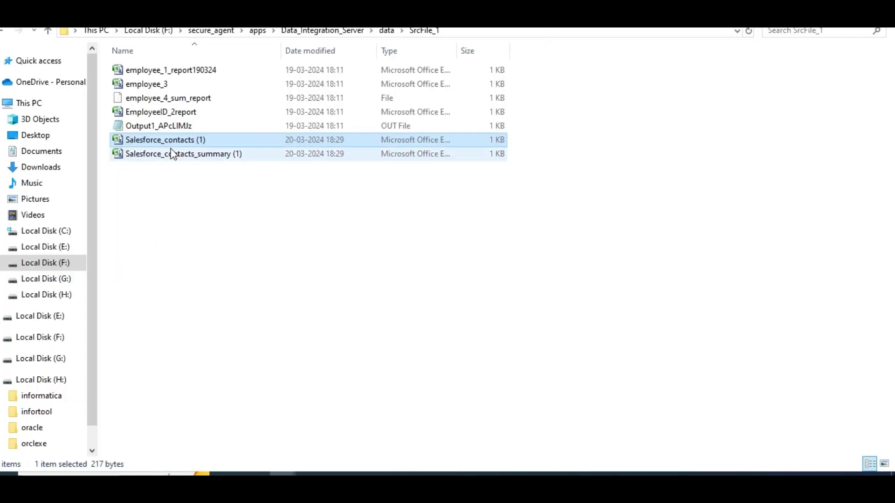
pyautogui.click(173, 155)
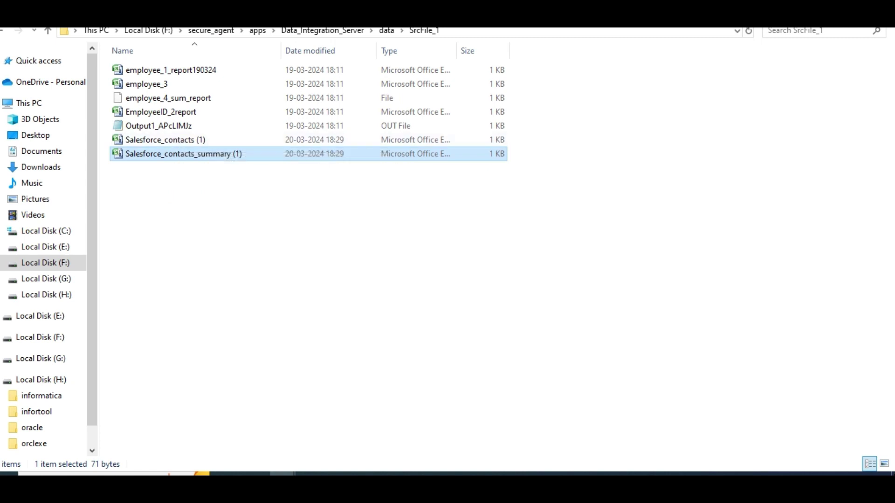
pyautogui.hotkey('alt', 'Tab')
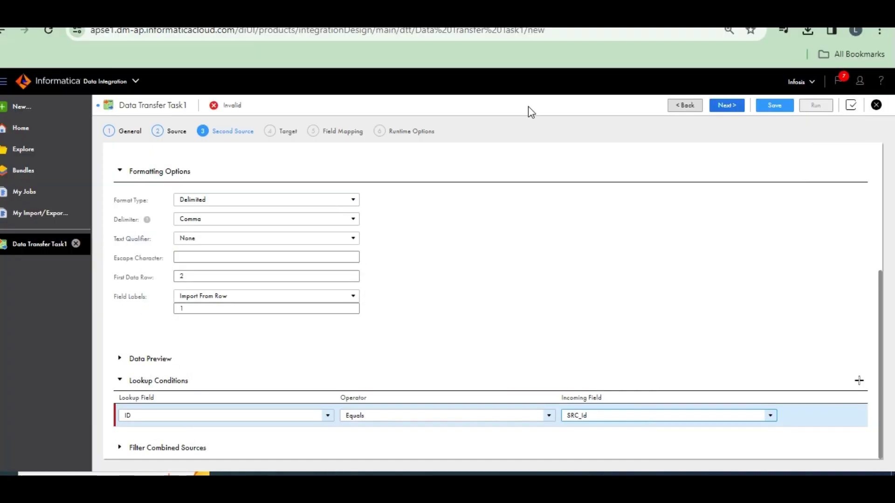
# - Continue to the target settings and use the flatFile_src_conn_router (Flat File) connection with Salesforce_contacts_summary (1).csv as the existing target object
pyautogui.click(726, 106)
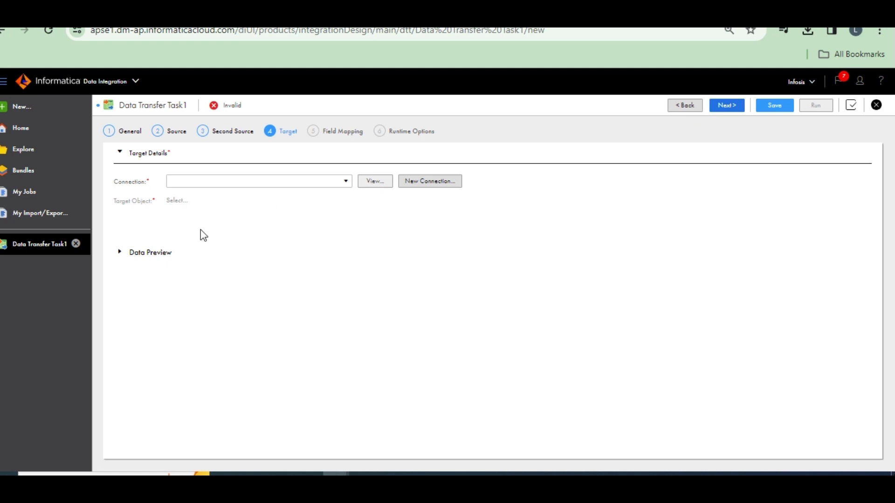
pyautogui.click(347, 186)
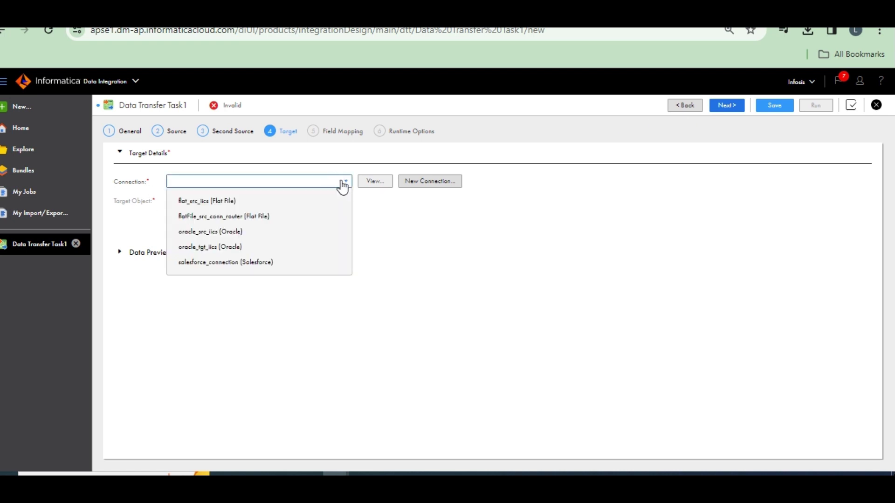
pyautogui.click(228, 215)
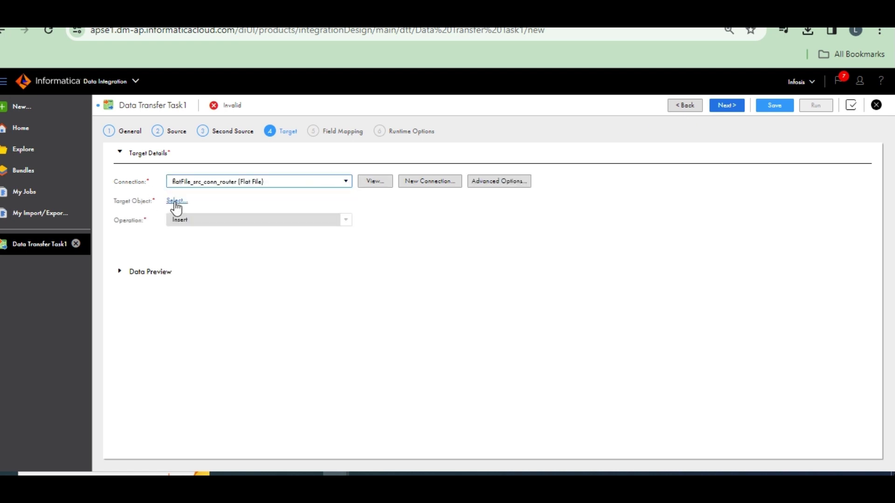
pyautogui.click(176, 201)
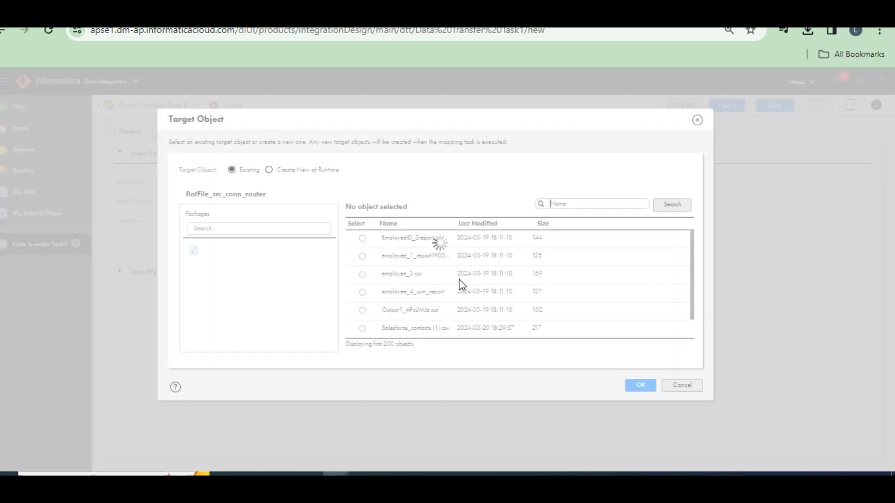
pyautogui.scroll(-1, 458, 283)
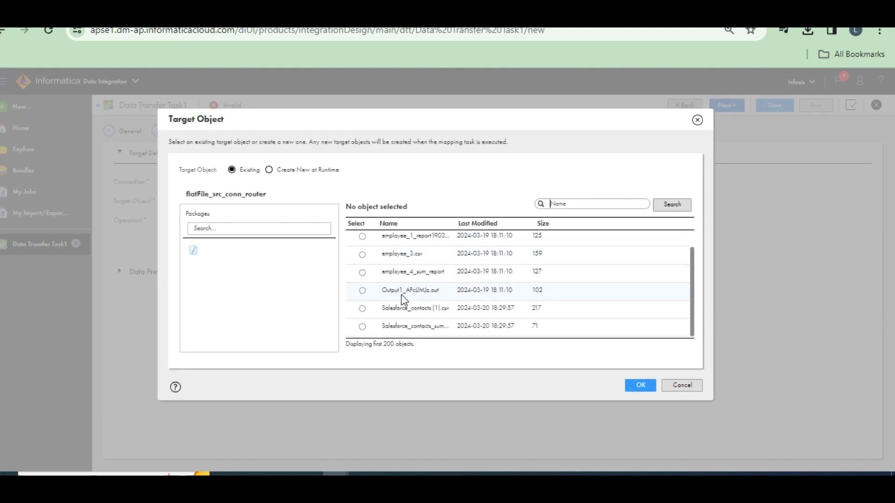
pyautogui.click(372, 329)
pyautogui.click(641, 386)
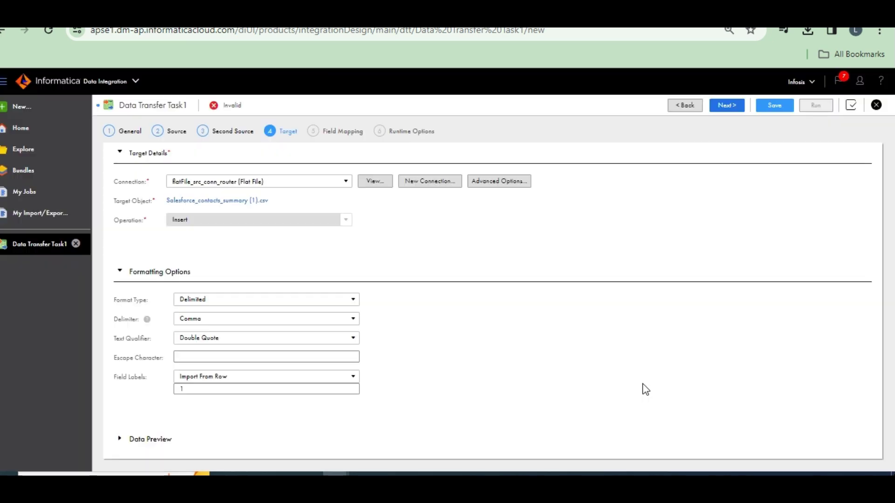
# - Set the target file's text qualifier to None and continue to the field mapping
pyautogui.click(339, 342)
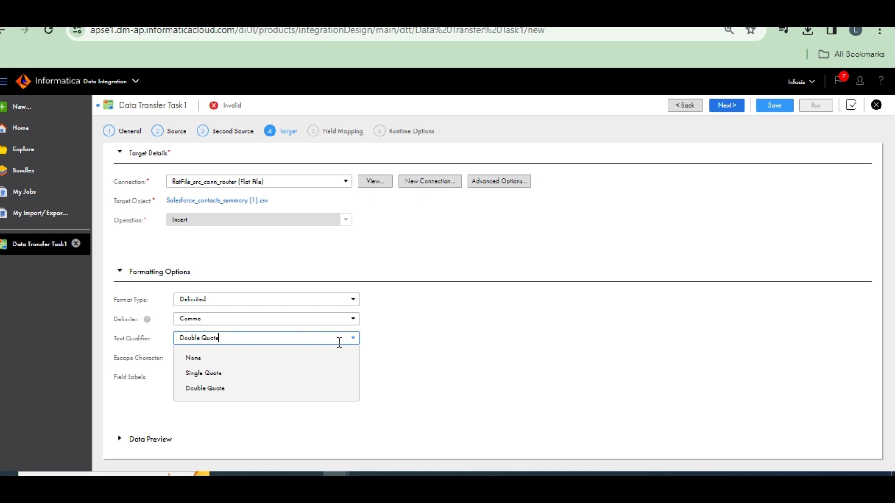
pyautogui.click(205, 359)
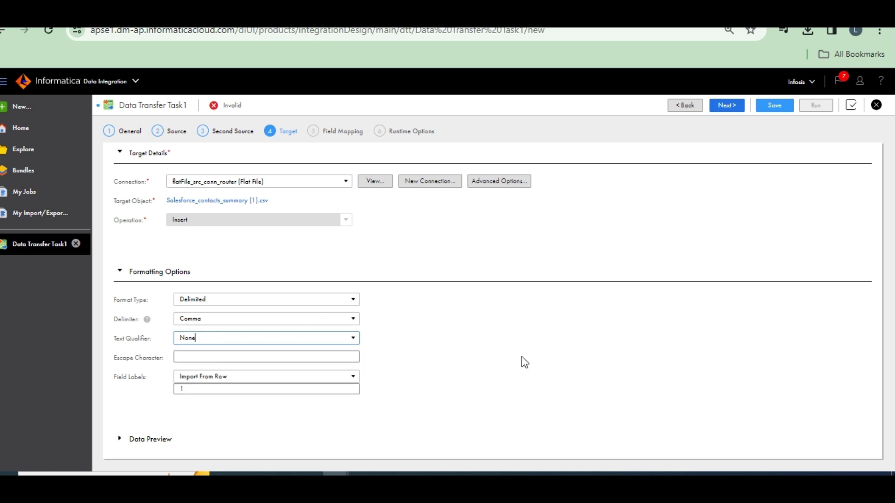
pyautogui.click(489, 332)
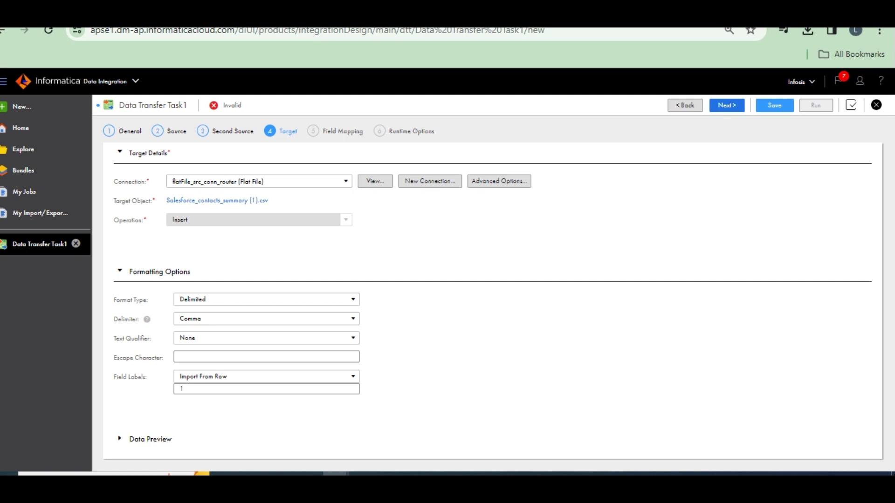
pyautogui.click(725, 113)
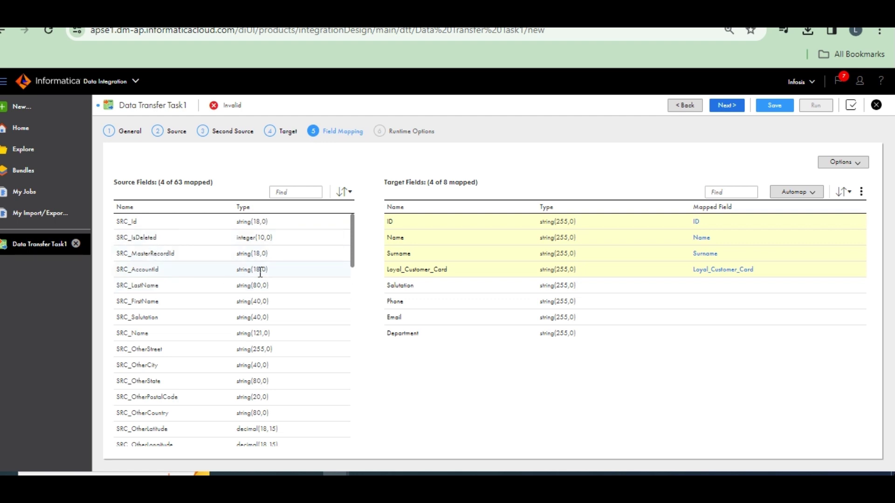
# - Automap the remaining target fields with Smart Map and continue to the runtime options
pyautogui.moveTo(189, 275)
pyautogui.click(814, 193)
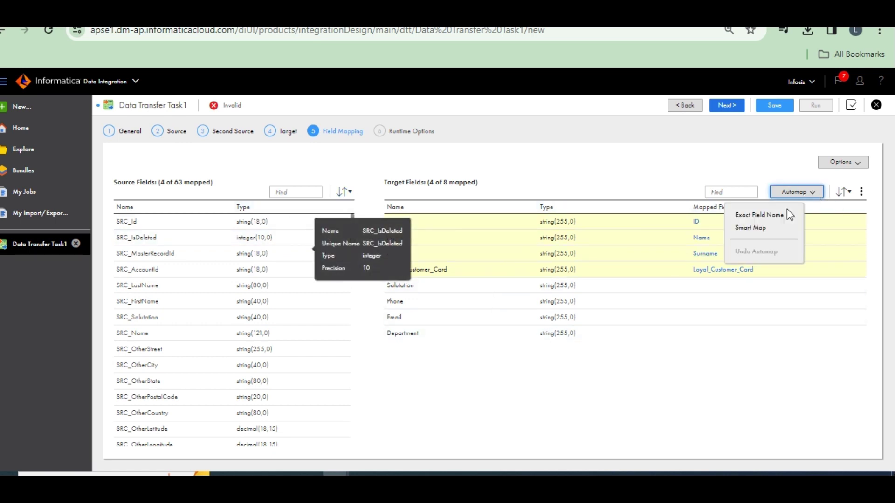
pyautogui.click(755, 231)
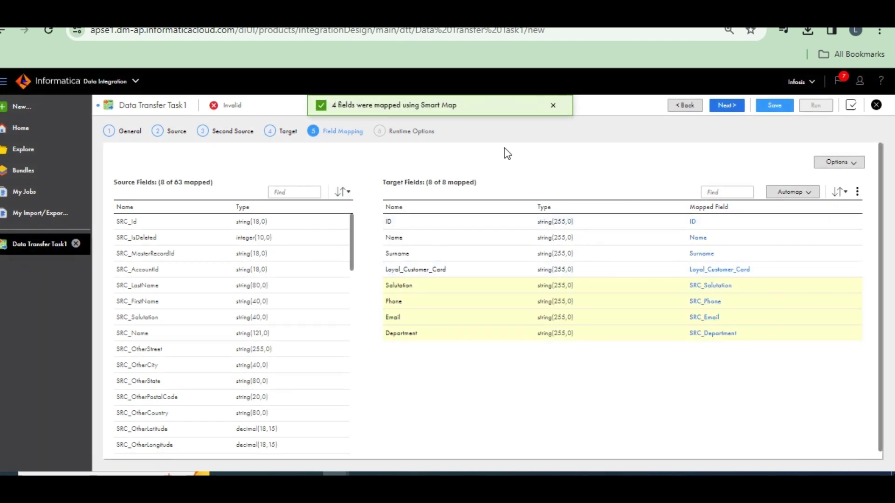
pyautogui.click(771, 107)
pyautogui.click(731, 106)
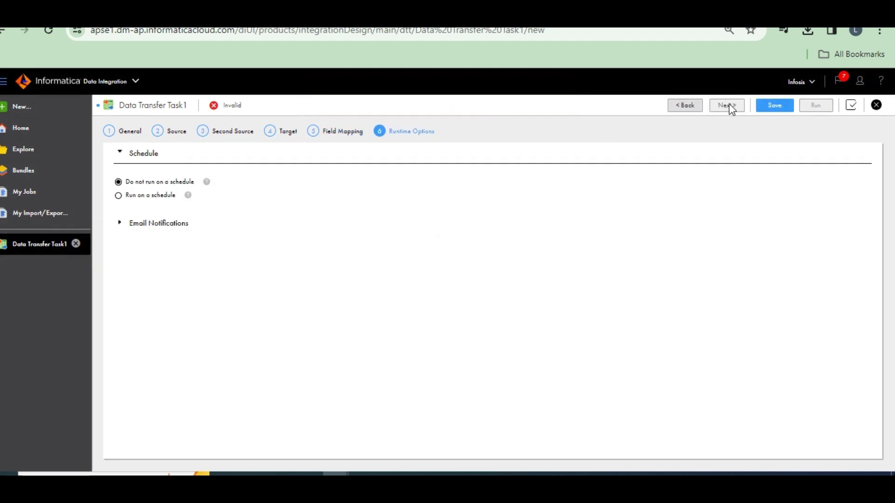
# - Save the data transfer task as DTT_salesforce_contacts_summery, without a schedule and with default email notifications, and run it, showing its job in My Jobs
pyautogui.click(120, 224)
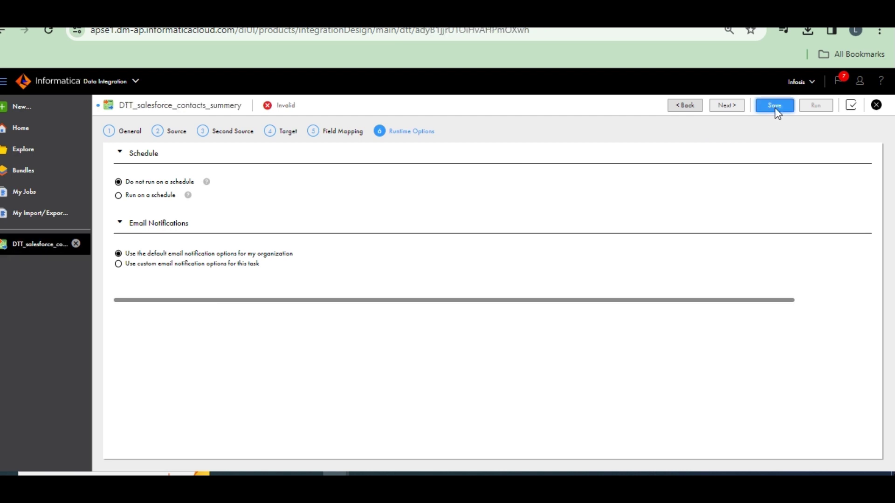
pyautogui.click(775, 107)
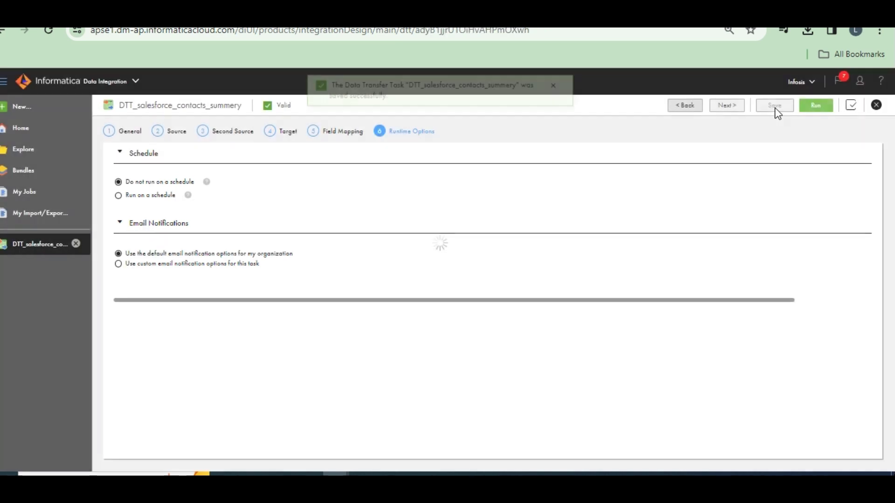
pyautogui.click(818, 110)
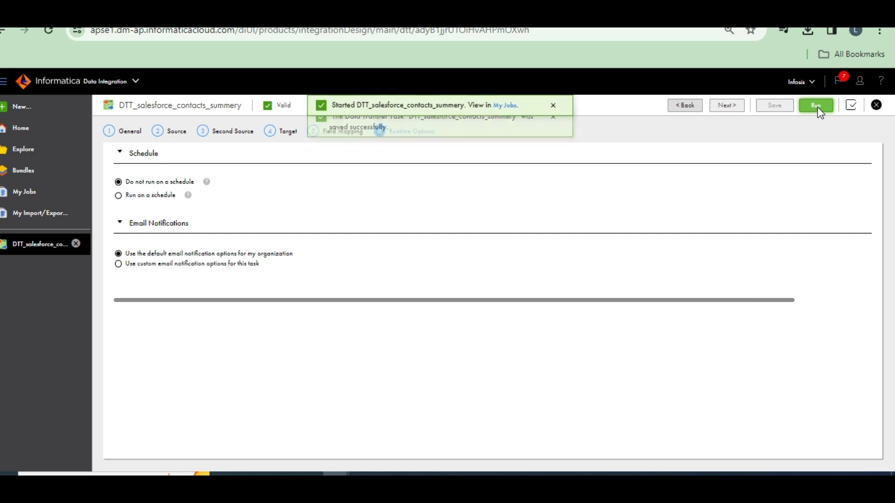
pyautogui.click(508, 107)
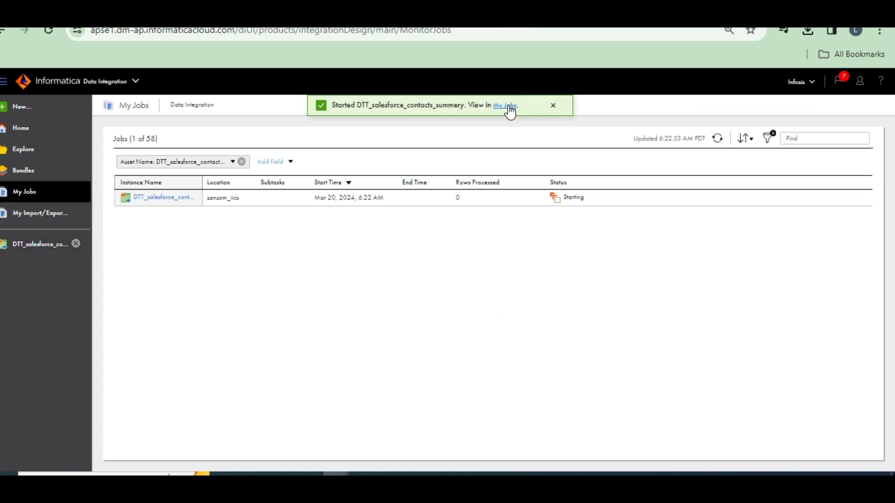
# - Close the Excel window holding Salesforce_contacts (1).csv without saving its changes
pyautogui.moveTo(625, 473)
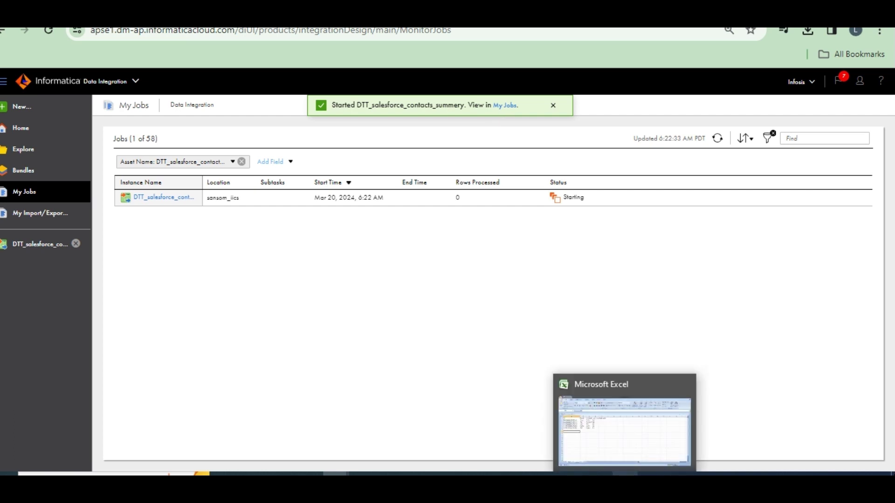
pyautogui.click(685, 384)
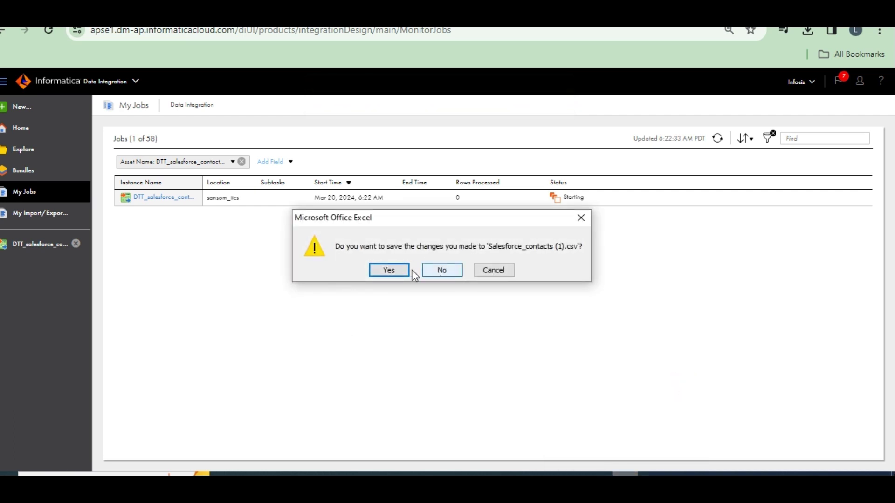
pyautogui.click(450, 271)
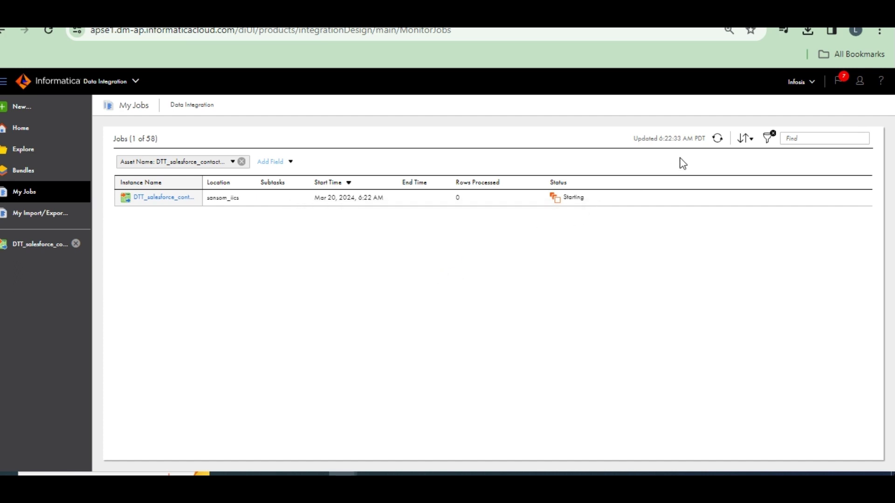
# - Refresh the job list until the DTT_salesforce_contacts_summery run finishes, and open that job's details
pyautogui.click(718, 139)
pyautogui.click(718, 138)
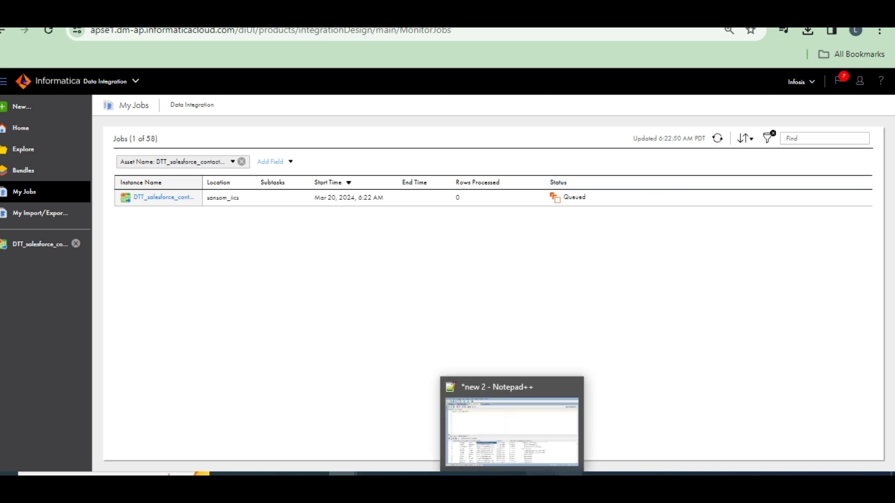
pyautogui.moveTo(595, 473)
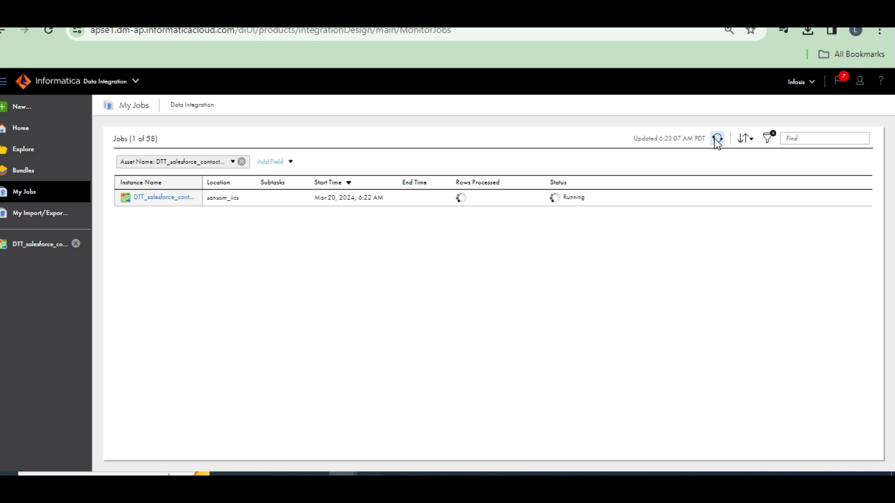
pyautogui.rightClick(715, 141)
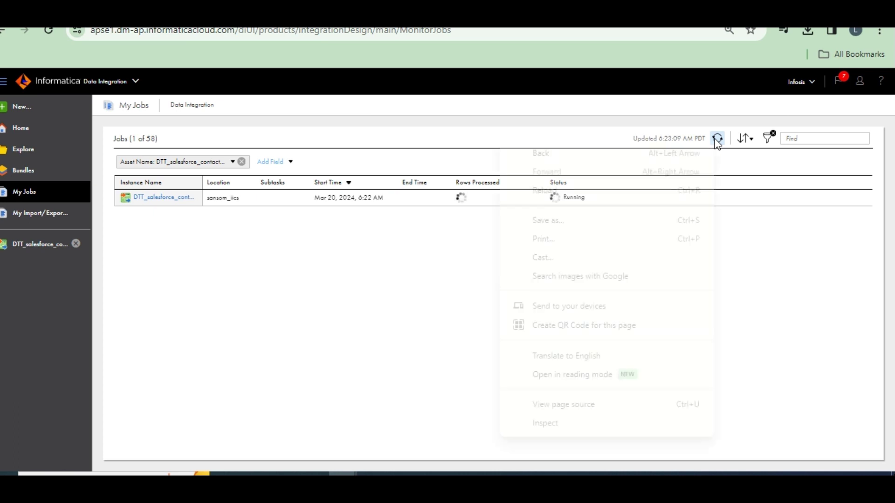
pyautogui.click(716, 140)
pyautogui.click(717, 142)
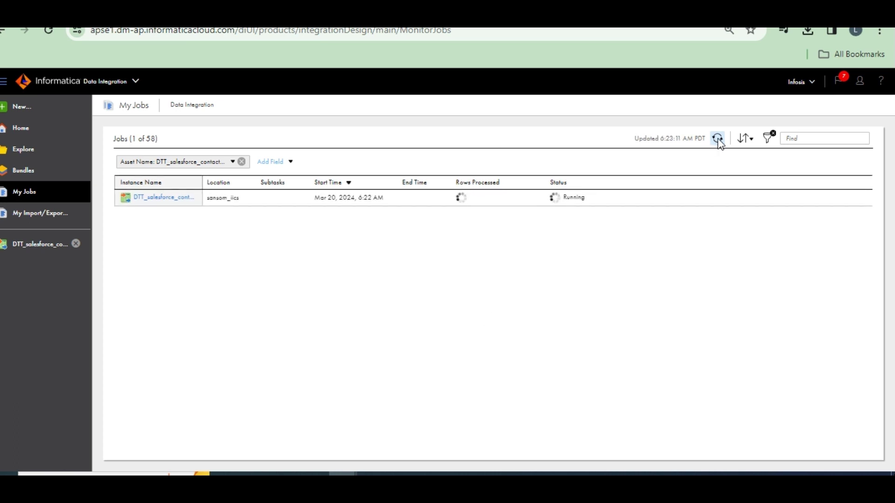
pyautogui.click(717, 143)
pyautogui.click(719, 143)
pyautogui.click(719, 143)
pyautogui.click(719, 143)
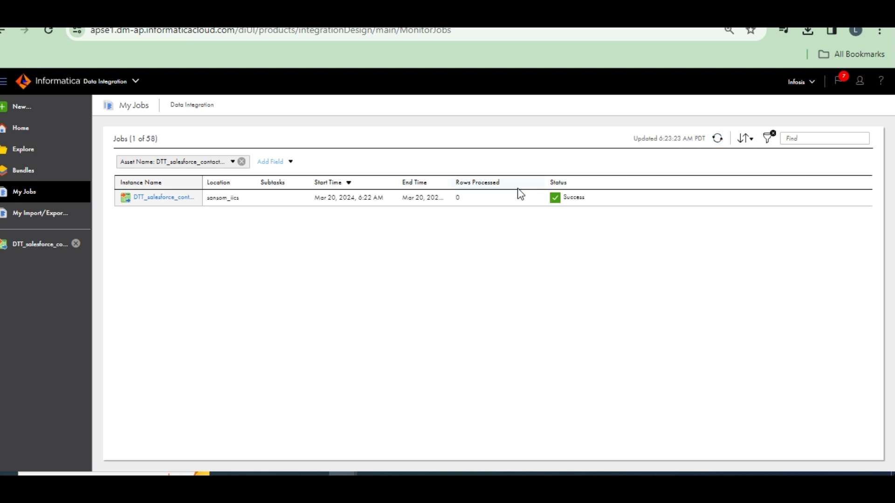
pyautogui.click(164, 197)
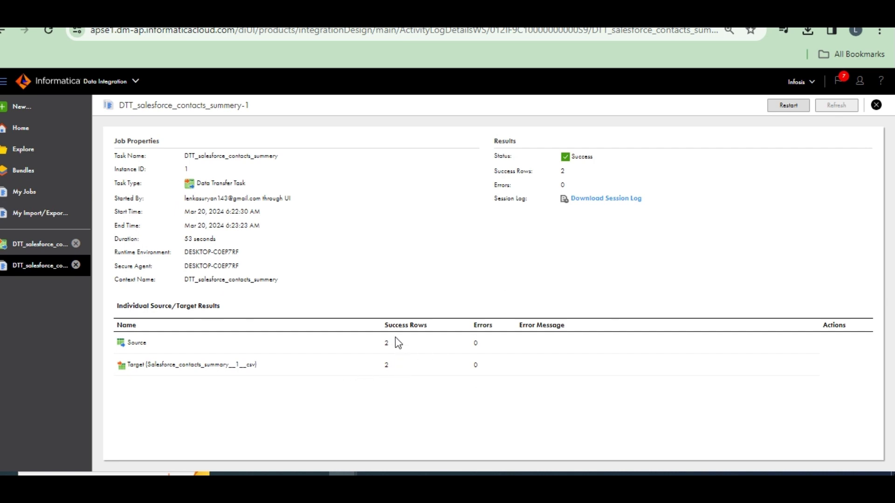
# - Switch to the SrcFile_1 folder and open Salesforce_contacts_summary (1).csv in Excel, accepting the file format warnings
pyautogui.moveTo(286, 474)
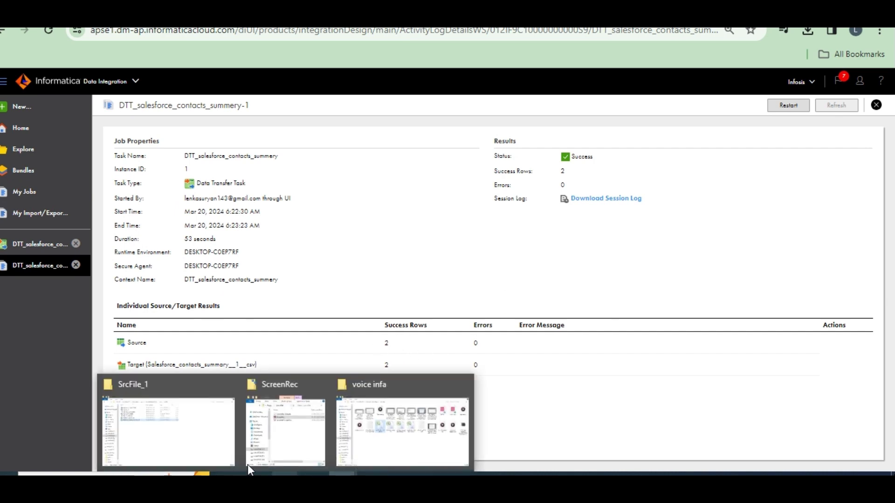
pyautogui.click(180, 432)
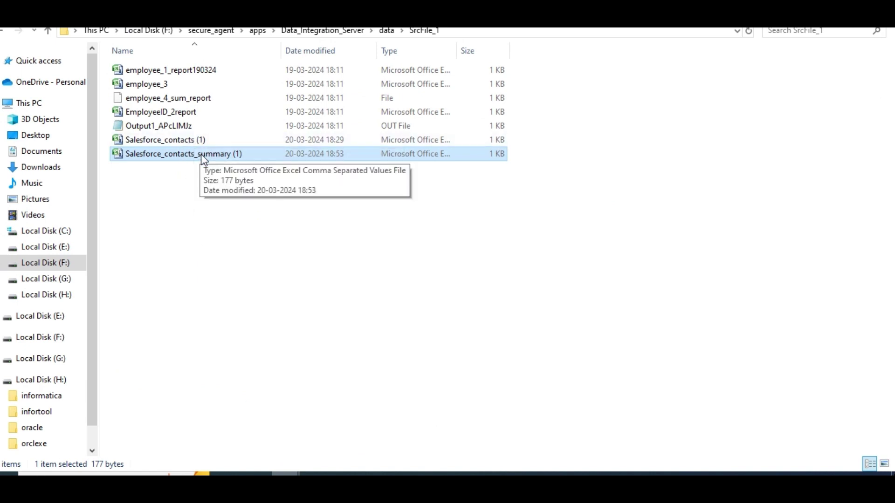
pyautogui.doubleClick(201, 155)
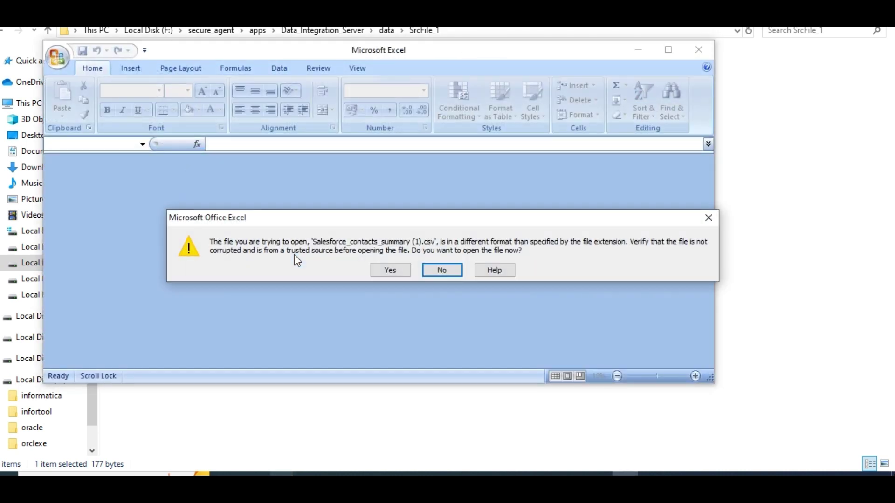
pyautogui.click(395, 273)
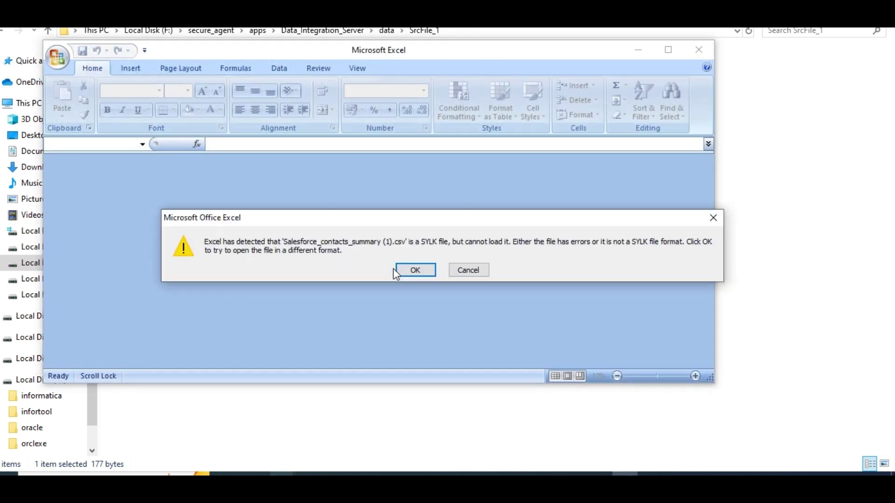
pyautogui.click(412, 269)
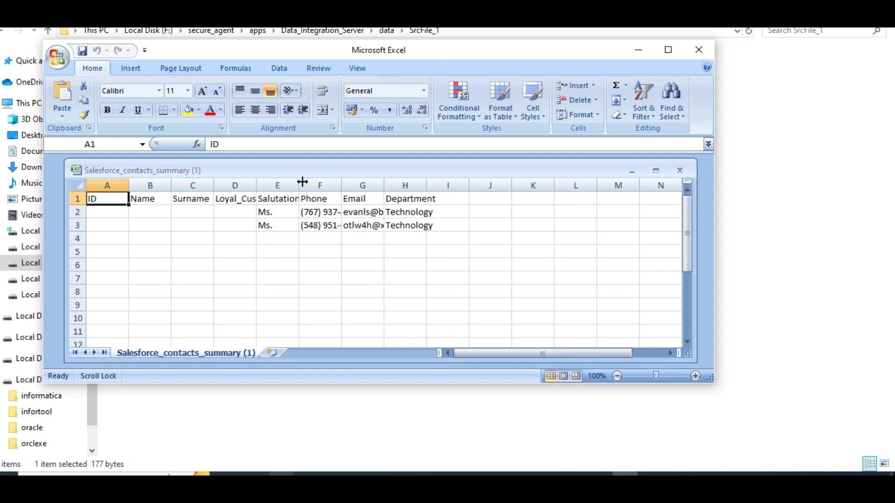
# - Widen the Salutation to Department columns, examine the exported contact rows, and view the matching contact record in Salesforce
pyautogui.moveTo(302, 182); pyautogui.dragTo(523, 184)
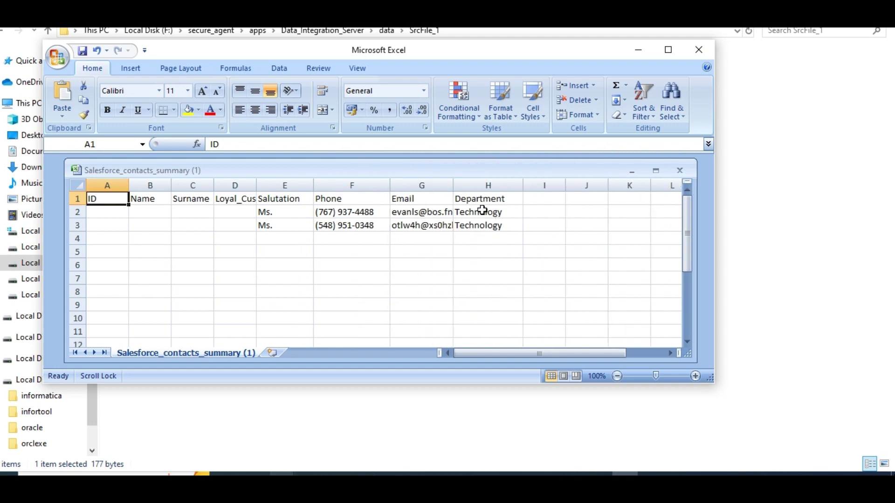
pyautogui.click(479, 224)
pyautogui.click(461, 253)
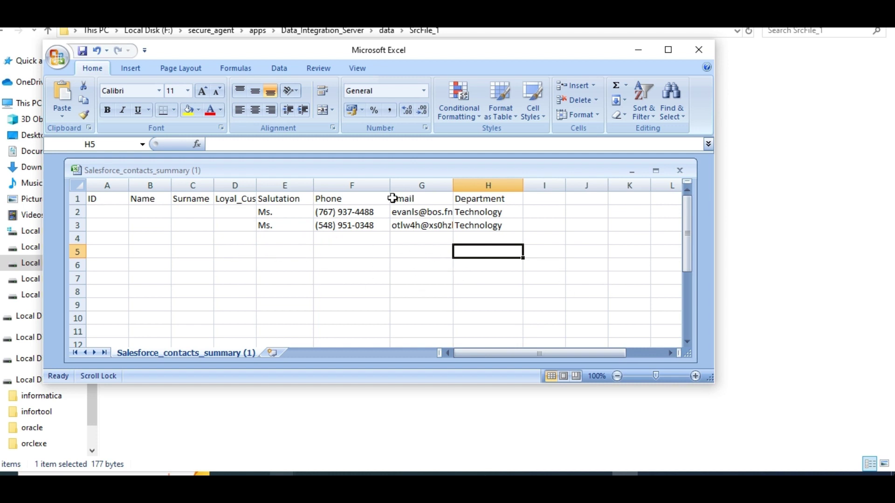
pyautogui.moveTo(286, 212); pyautogui.dragTo(496, 229)
pyautogui.click(497, 250)
pyautogui.click(410, 474)
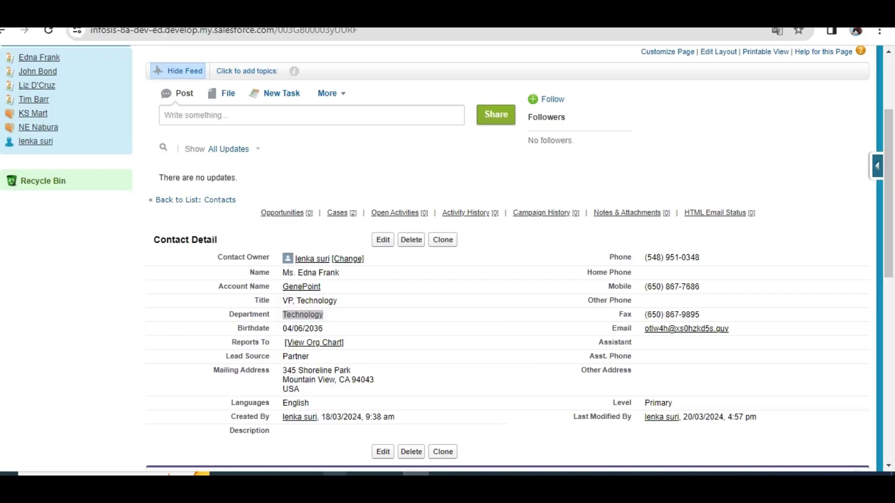
# - Switch back to Informatica and show the Source settings of the DTT_salesforce_contacts_summery task
pyautogui.moveTo(335, 474)
pyautogui.click(269, 440)
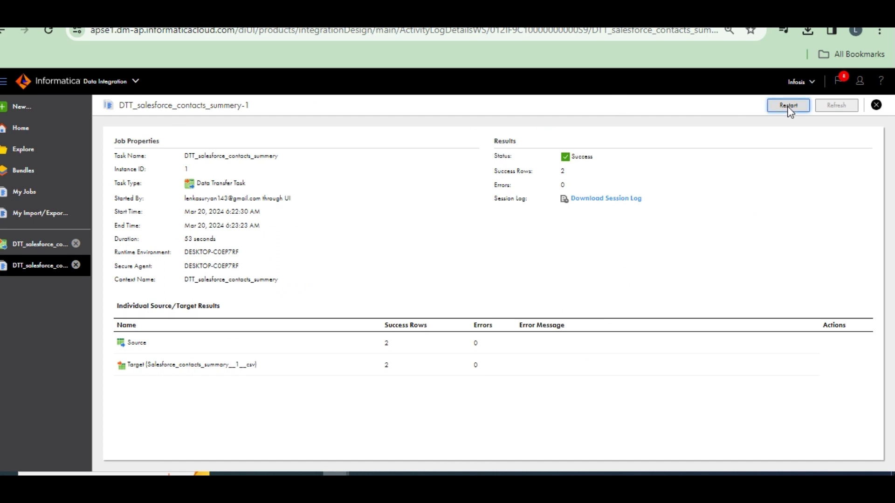
pyautogui.click(40, 247)
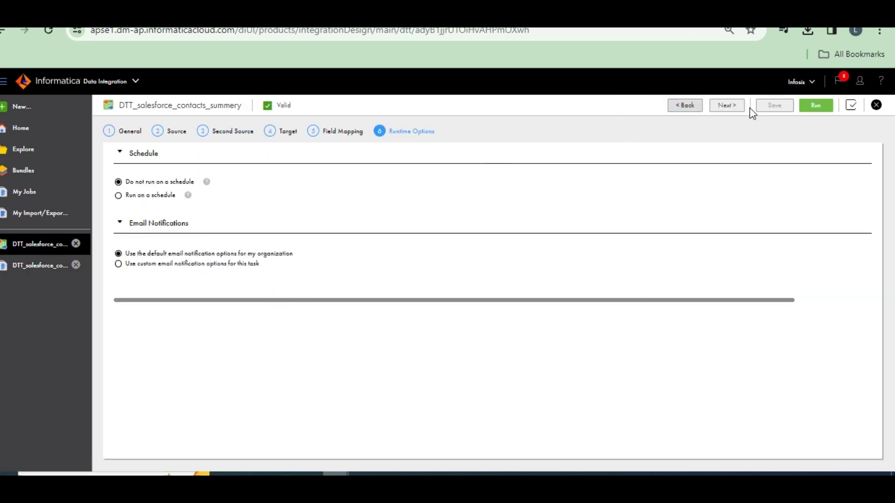
pyautogui.click(685, 107)
pyautogui.click(142, 132)
pyautogui.click(157, 132)
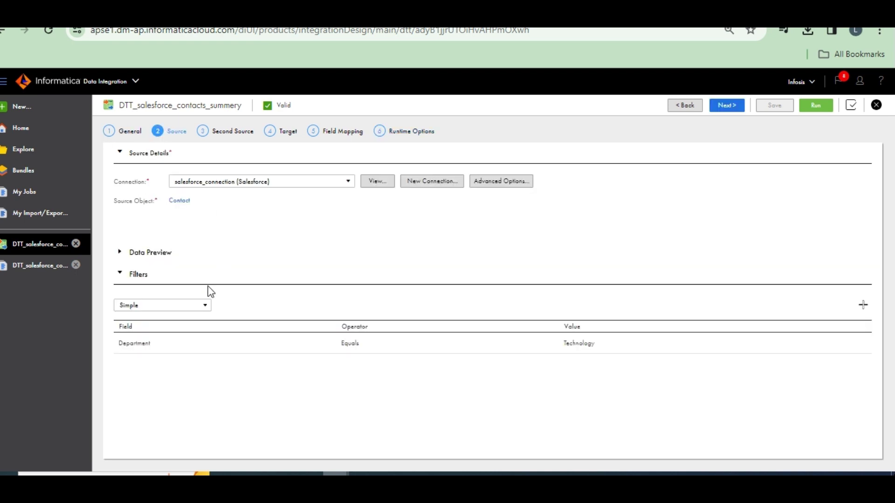
# - Set the value of the Department source filter to Finance and save the task
pyautogui.click(698, 349)
pyautogui.doubleClick(615, 344)
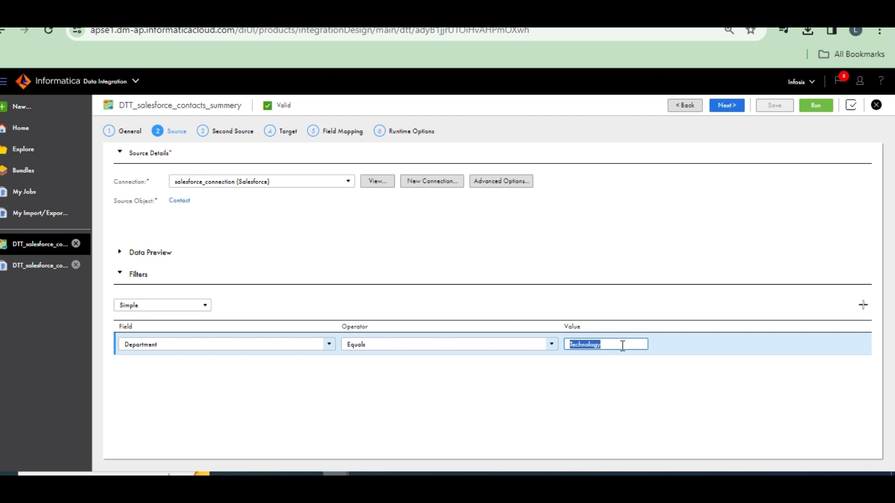
pyautogui.write('Finance')
pyautogui.click(633, 380)
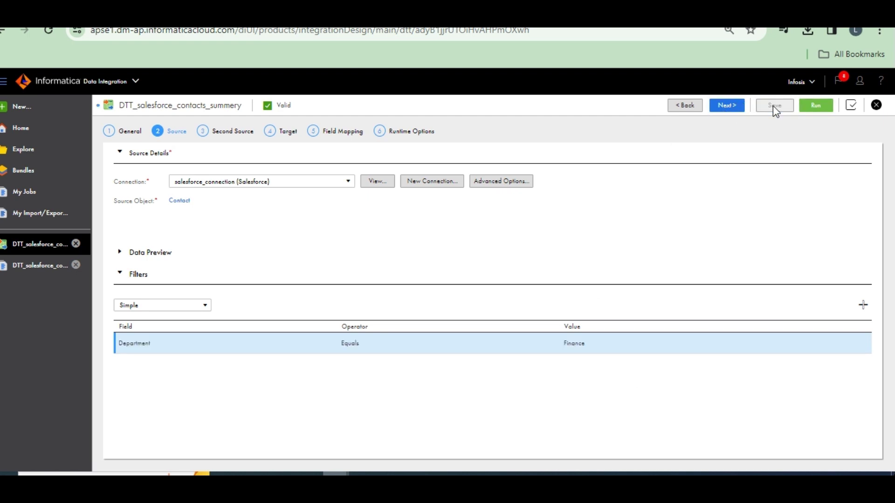
pyautogui.click(772, 106)
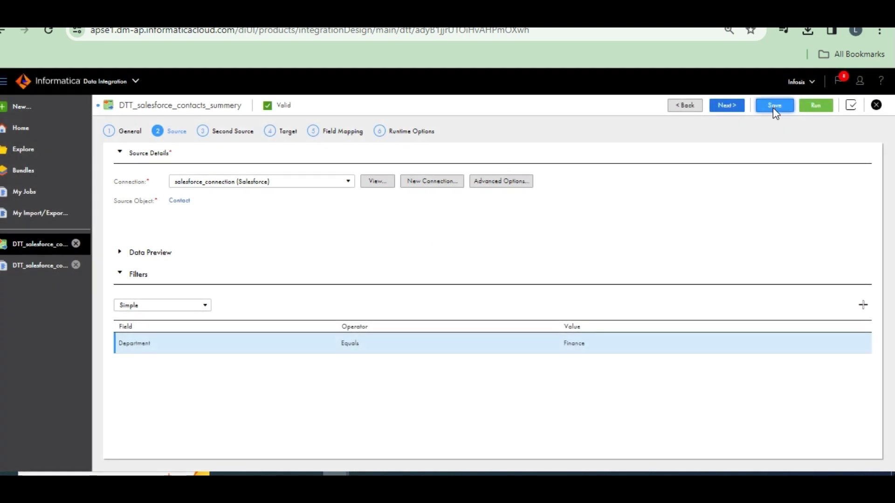
# - Add a second source filter where Department Equals Technology and save the task
pyautogui.click(863, 305)
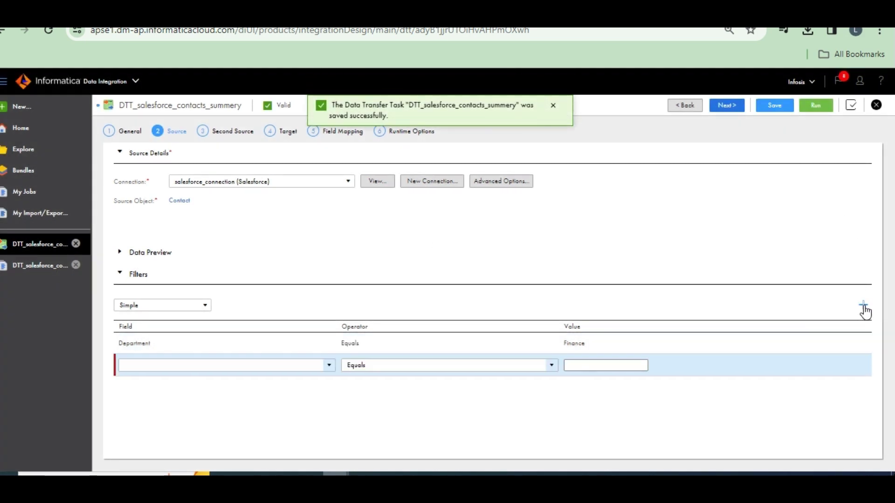
pyautogui.click(328, 367)
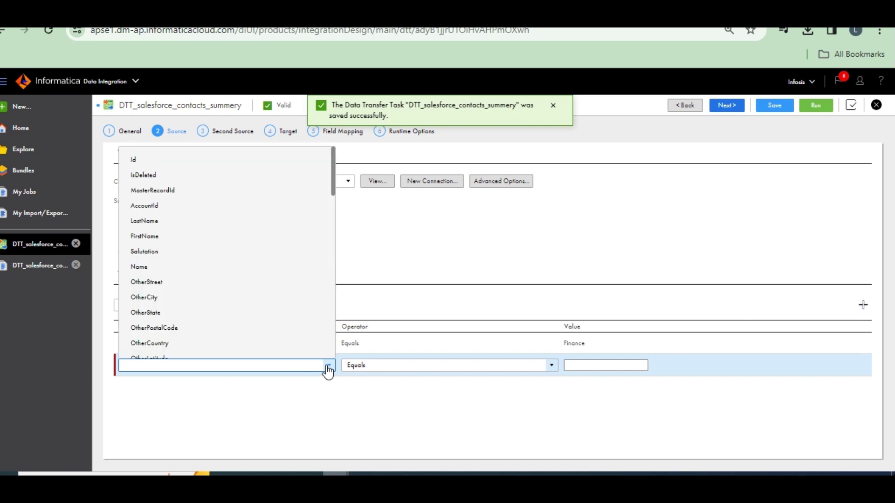
pyautogui.scroll(-5, 185, 349)
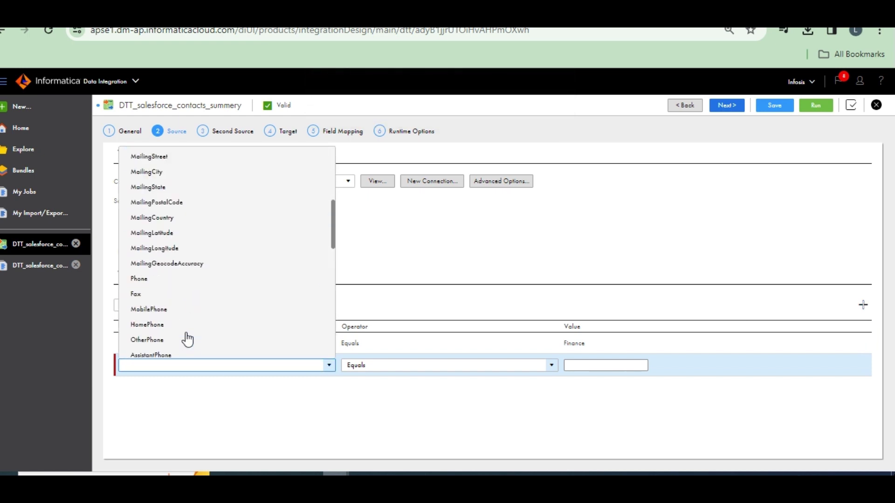
pyautogui.scroll(-5, 187, 340)
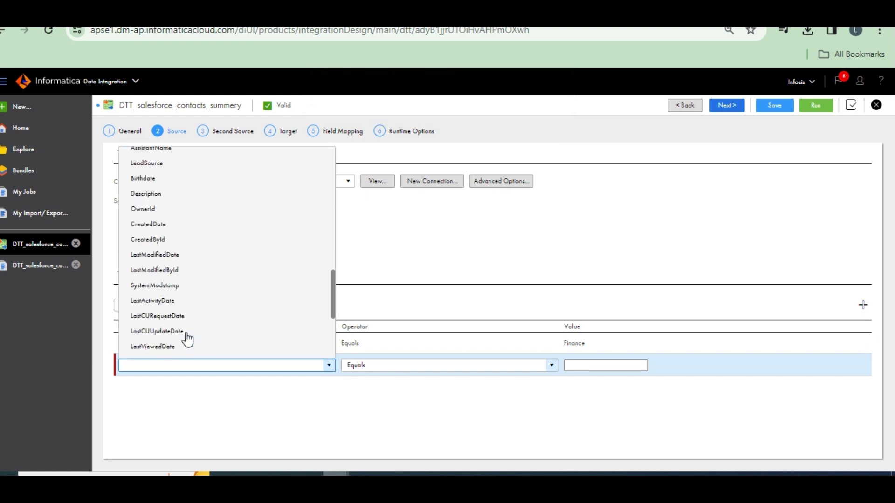
pyautogui.press('Down')
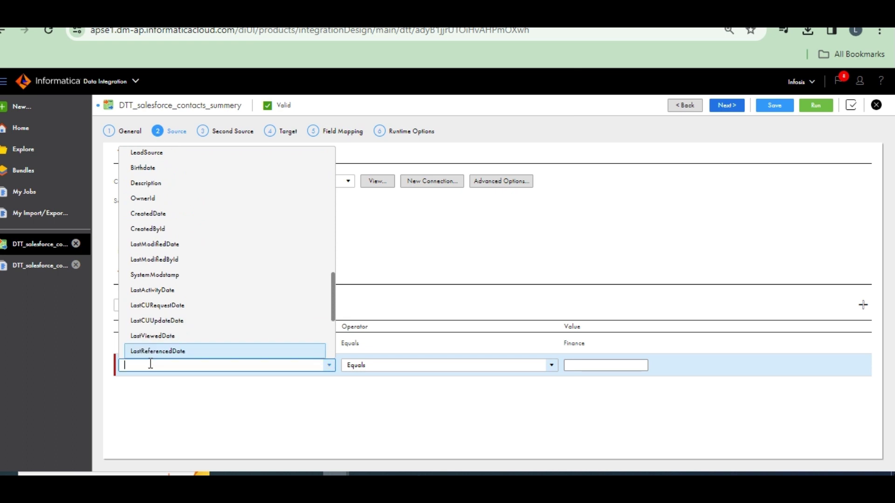
pyautogui.write('de')
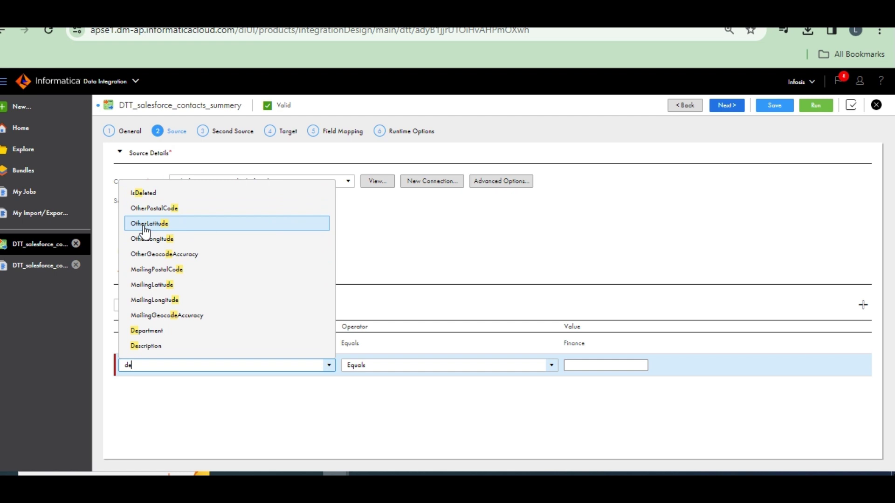
pyautogui.write('p')
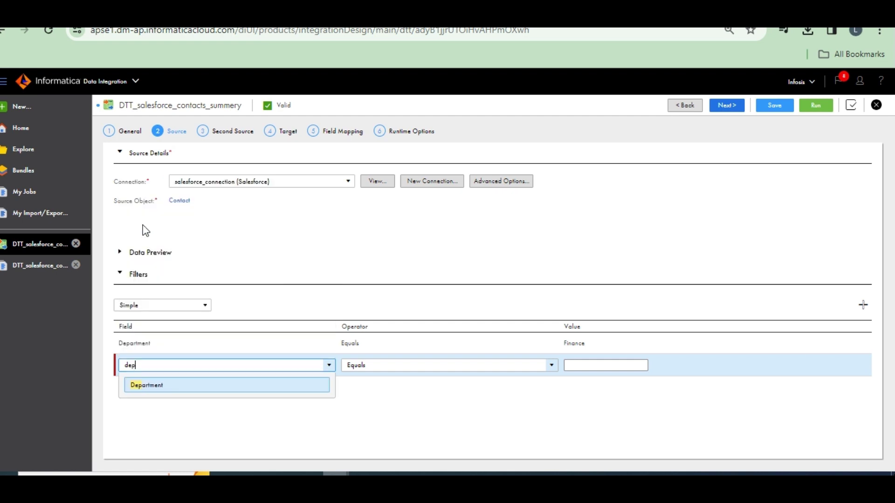
pyautogui.click(154, 385)
pyautogui.click(580, 364)
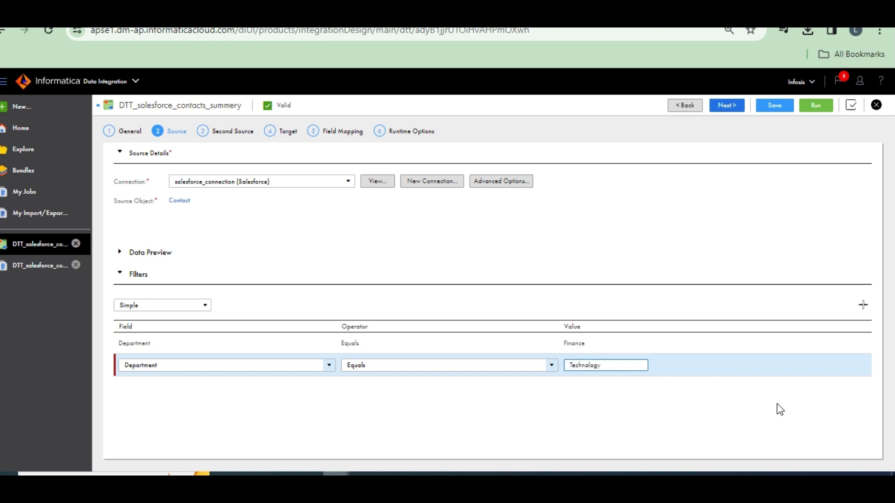
pyautogui.write('Technology')
pyautogui.click(681, 407)
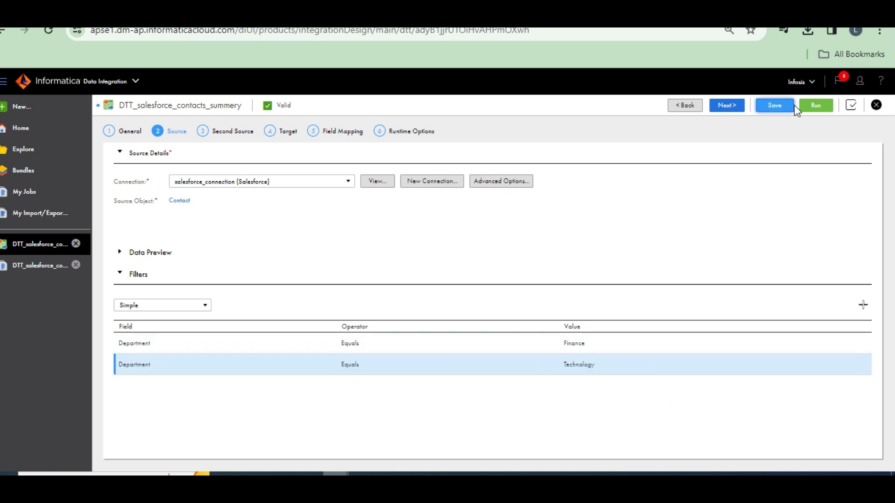
pyautogui.click(775, 107)
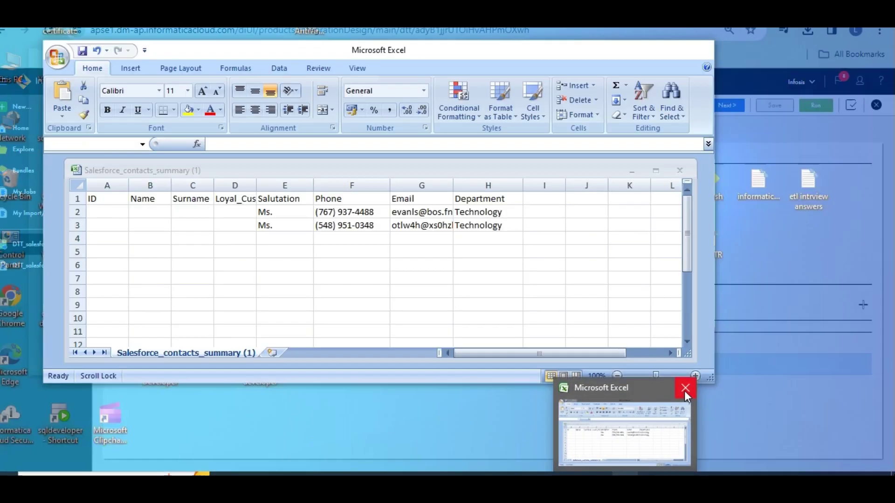
# - Close the Excel window holding Salesforce_contacts_summary (1).csv without saving its changes
pyautogui.click(684, 390)
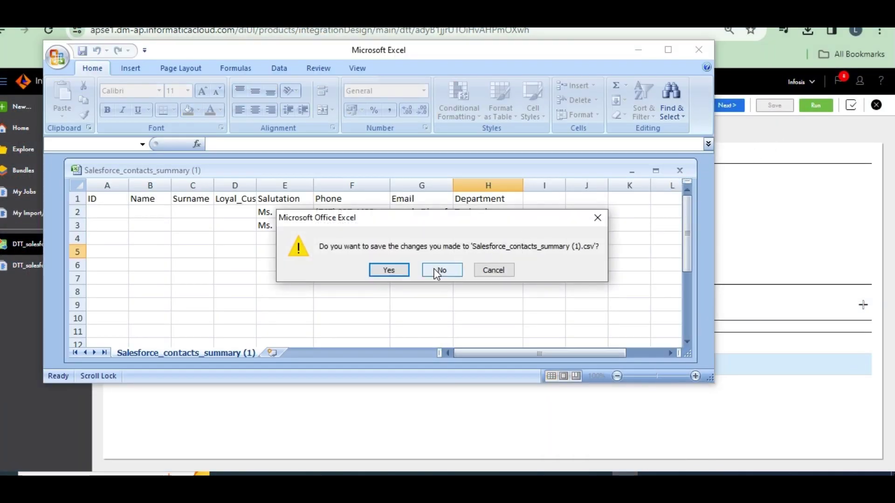
pyautogui.click(439, 270)
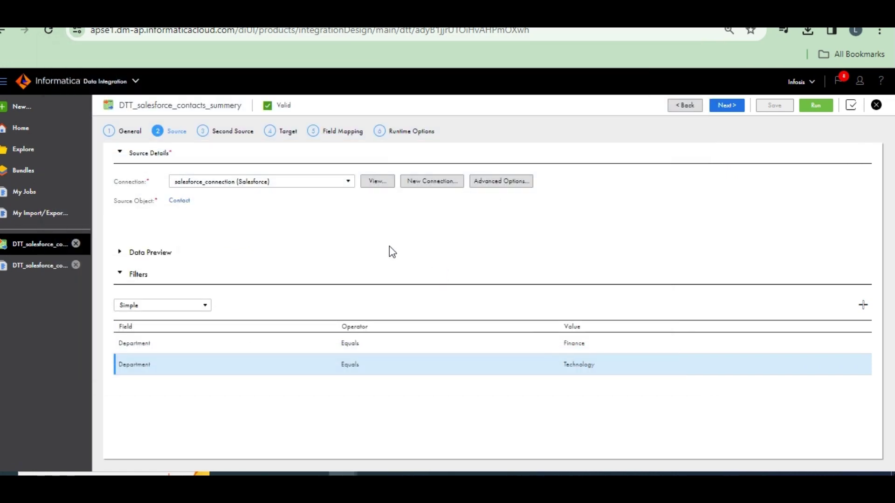
# - Open the Field Mapping settings of the task and unmap the ID target field
pyautogui.click(317, 132)
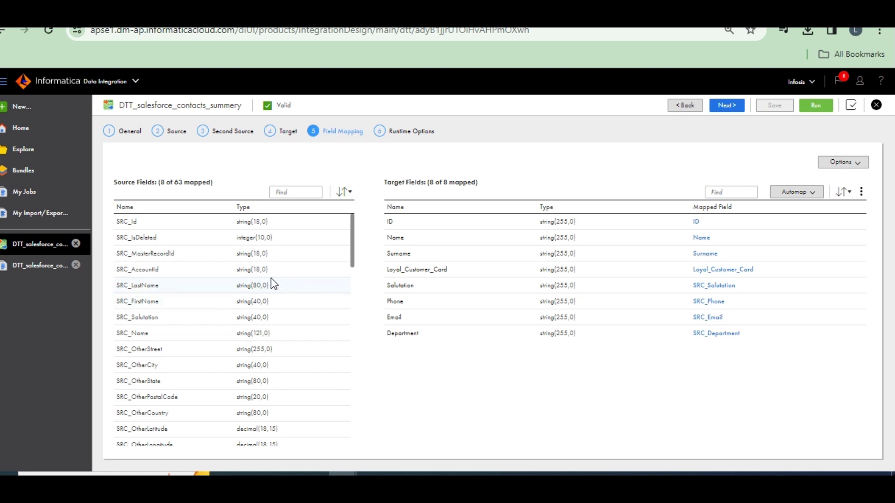
pyautogui.moveTo(135, 222); pyautogui.dragTo(261, 227)
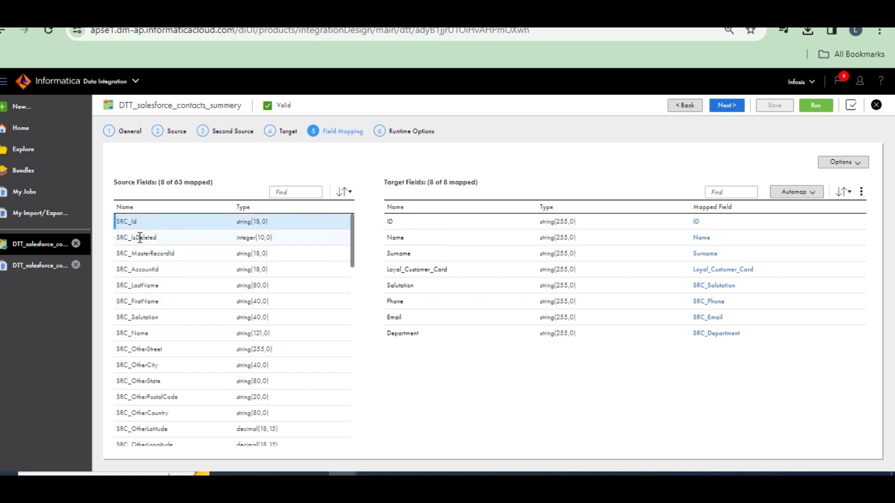
pyautogui.moveTo(140, 237); pyautogui.dragTo(701, 241)
pyautogui.click(859, 223)
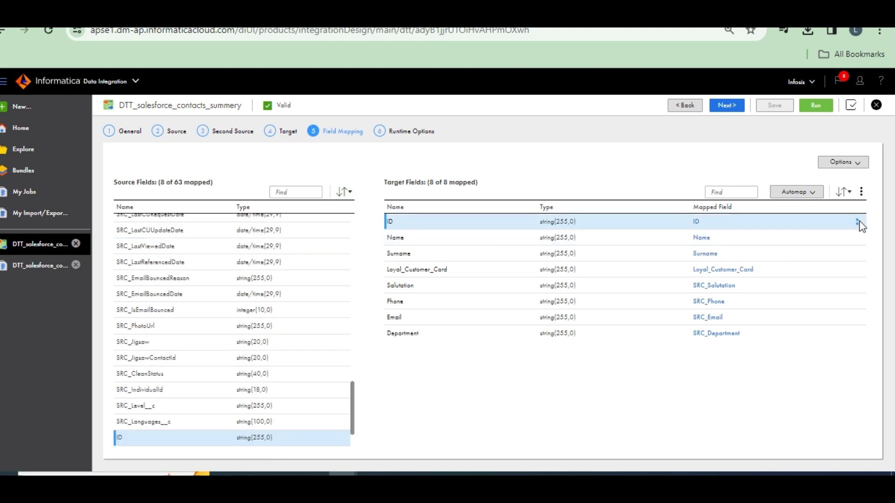
pyautogui.click(857, 222)
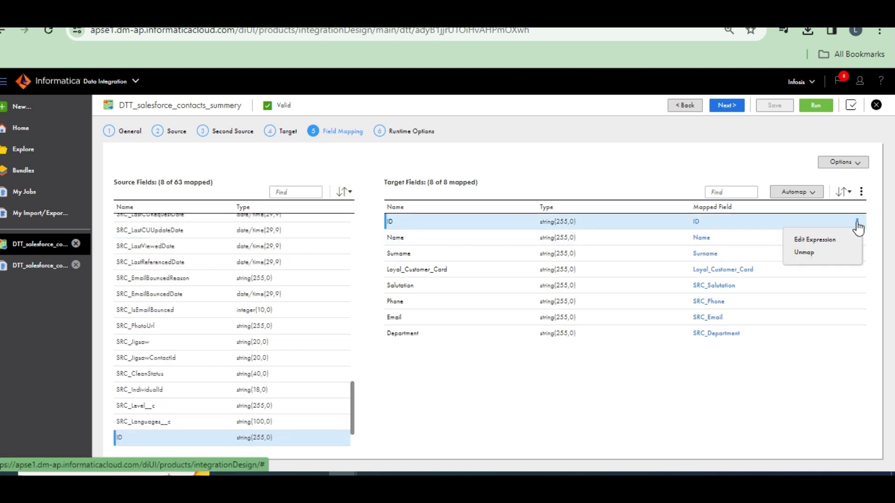
pyautogui.click(807, 255)
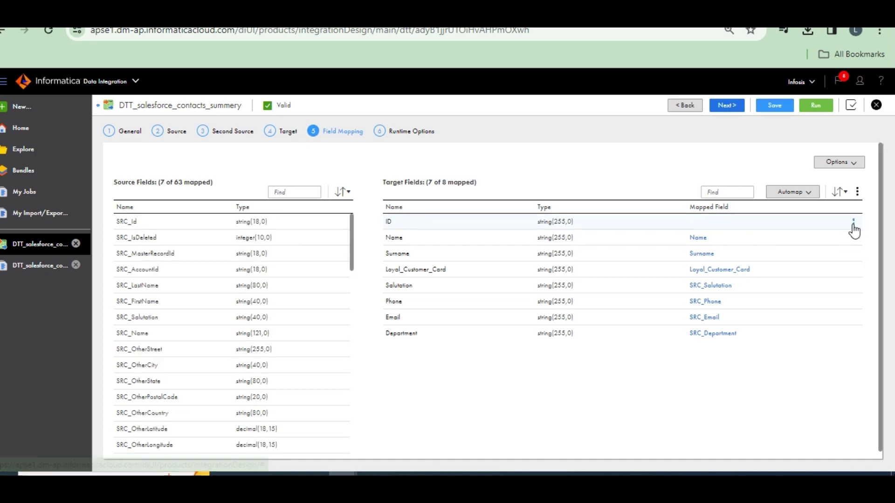
# - Unmap the Name target field, closing its expression editor without changing the expression
pyautogui.click(854, 229)
pyautogui.click(735, 242)
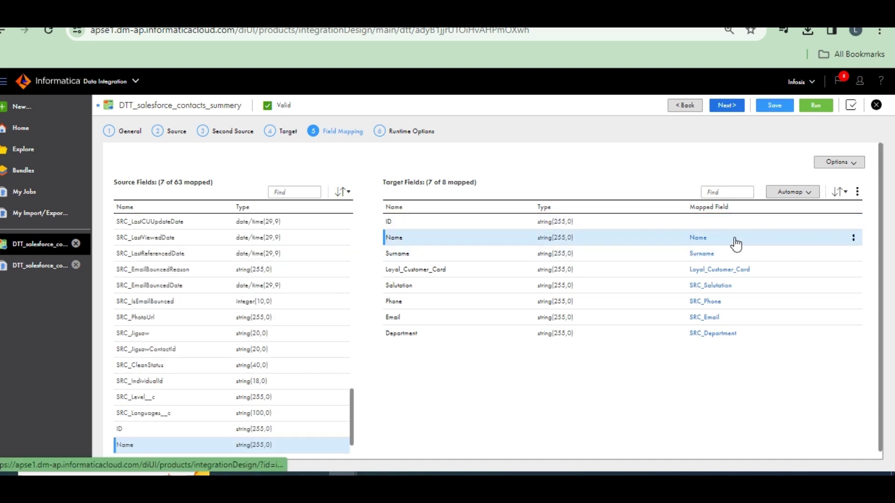
pyautogui.click(853, 238)
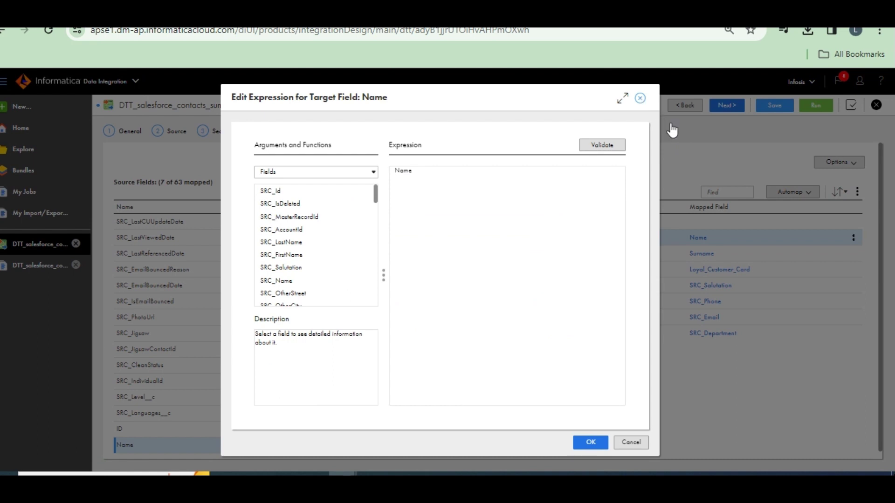
pyautogui.click(590, 442)
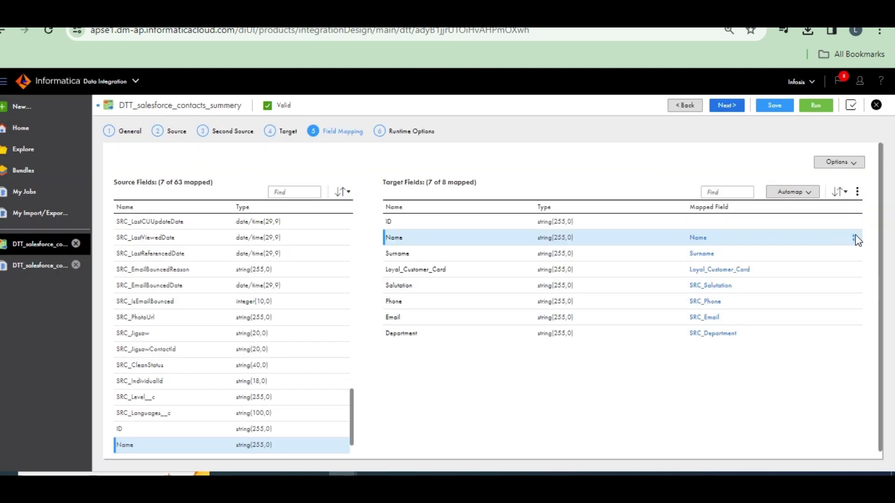
pyautogui.click(853, 239)
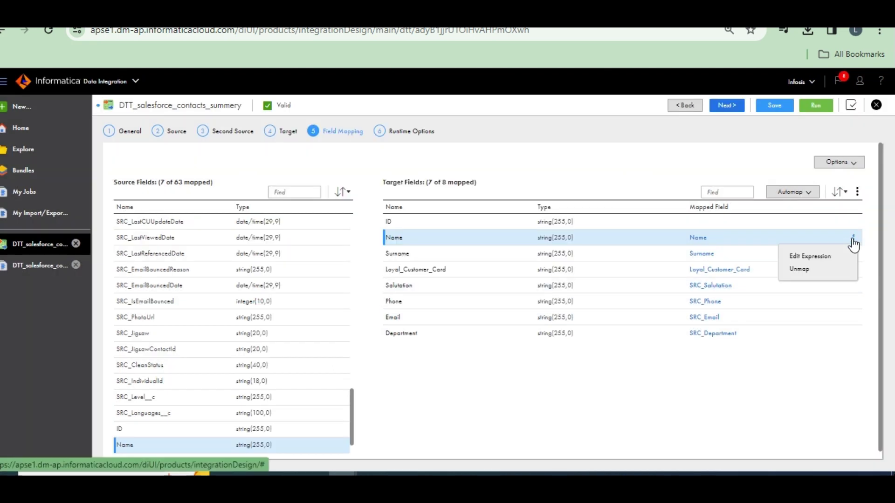
pyautogui.click(805, 271)
# - Unmap the Surname and Loyal_Customer_Card target fields
pyautogui.click(853, 259)
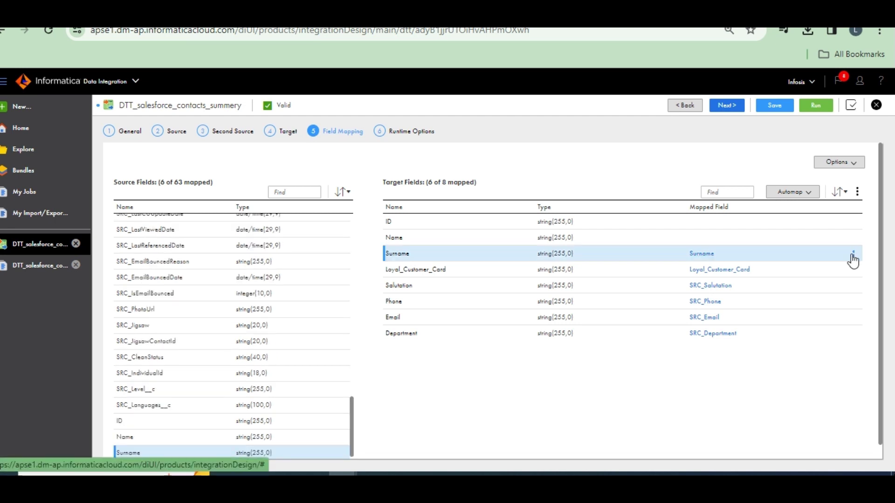
pyautogui.click(853, 255)
pyautogui.click(835, 285)
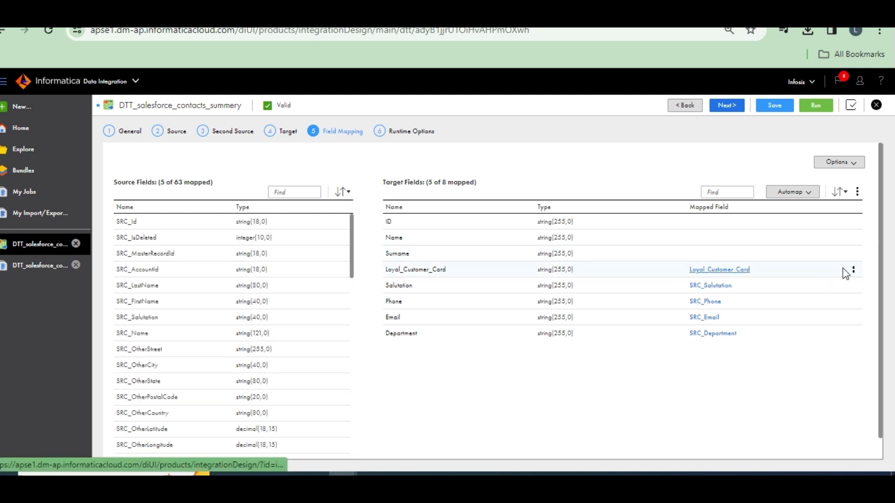
pyautogui.click(854, 276)
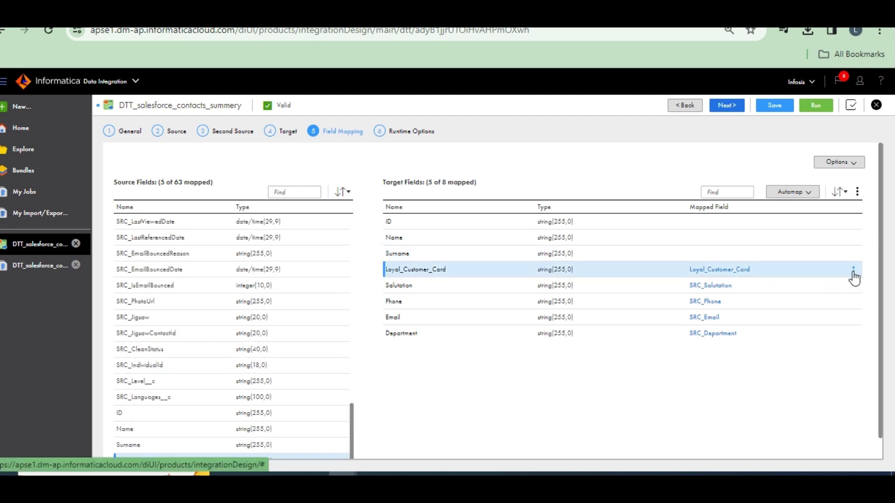
pyautogui.click(853, 272)
pyautogui.click(805, 302)
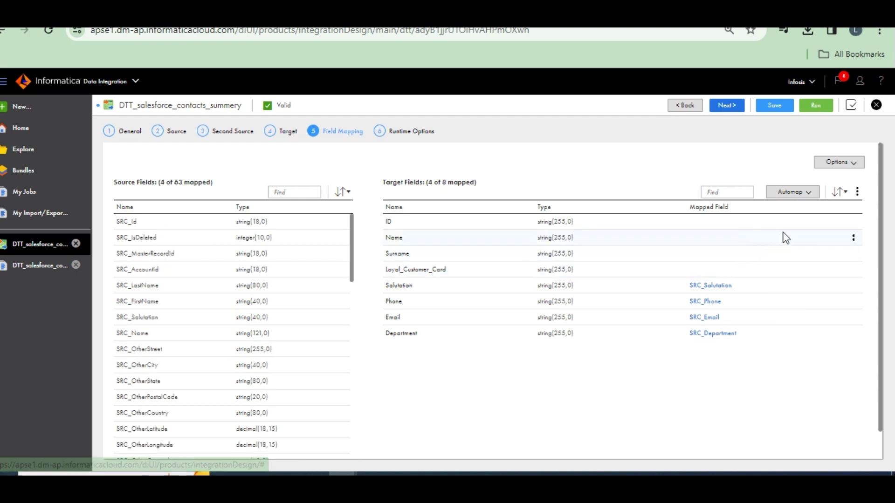
# - Automap the unmapped target fields with Smart Map
pyautogui.click(803, 192)
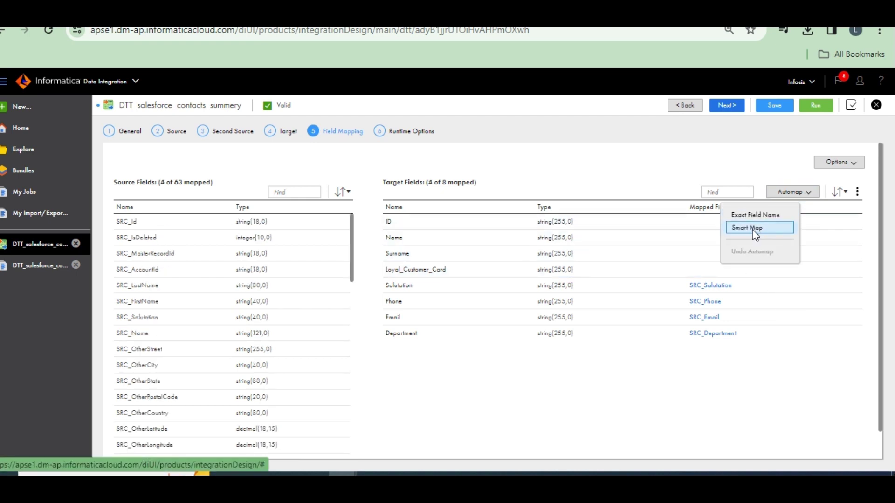
pyautogui.click(753, 228)
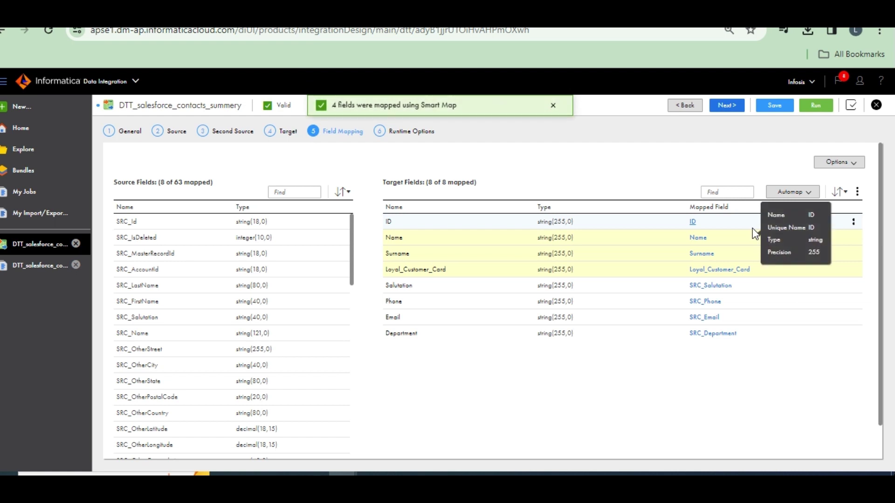
# - Remap the ID target field to SRC_Id and the Name target field to SRC_Name
pyautogui.click(853, 222)
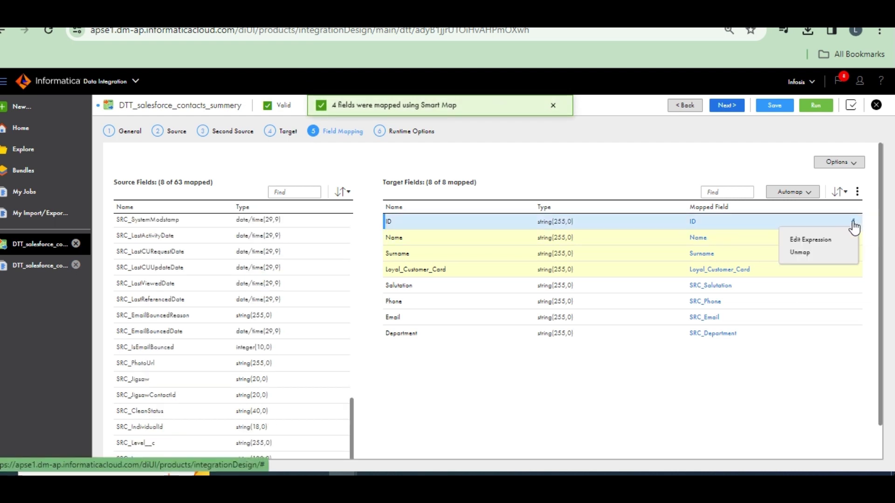
pyautogui.click(790, 253)
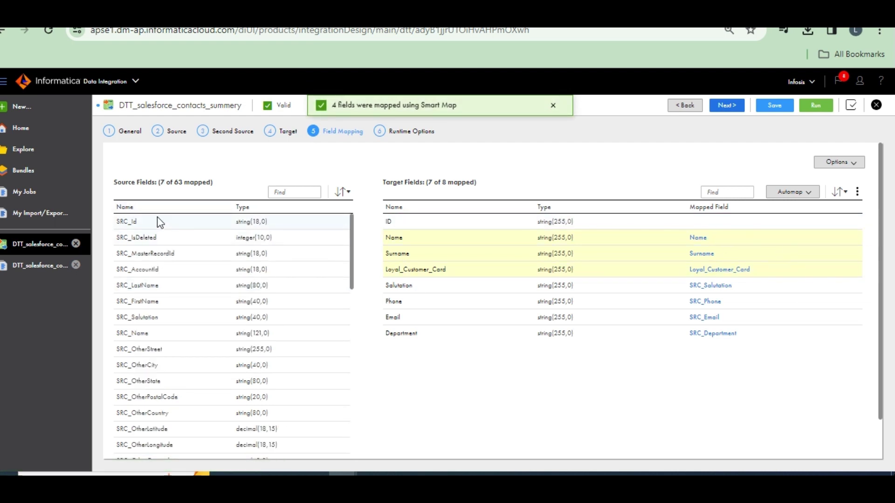
pyautogui.moveTo(158, 218); pyautogui.dragTo(590, 222)
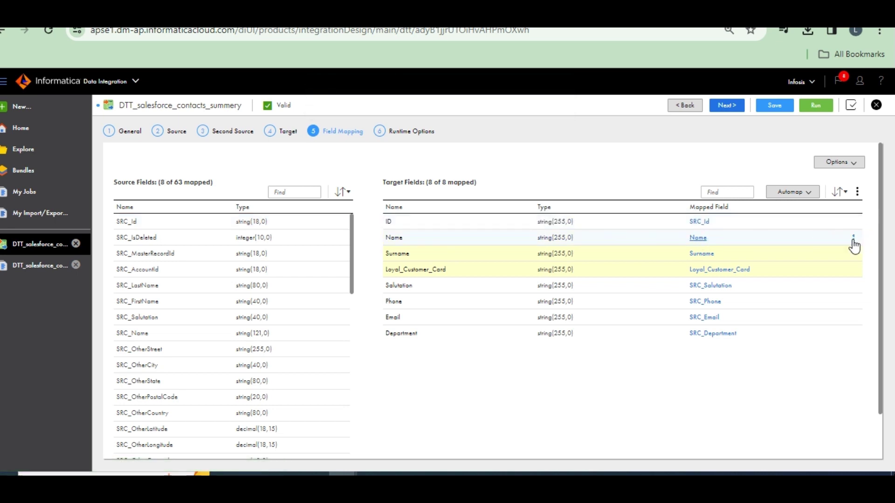
pyautogui.click(853, 237)
pyautogui.click(806, 274)
pyautogui.moveTo(148, 333); pyautogui.dragTo(678, 244)
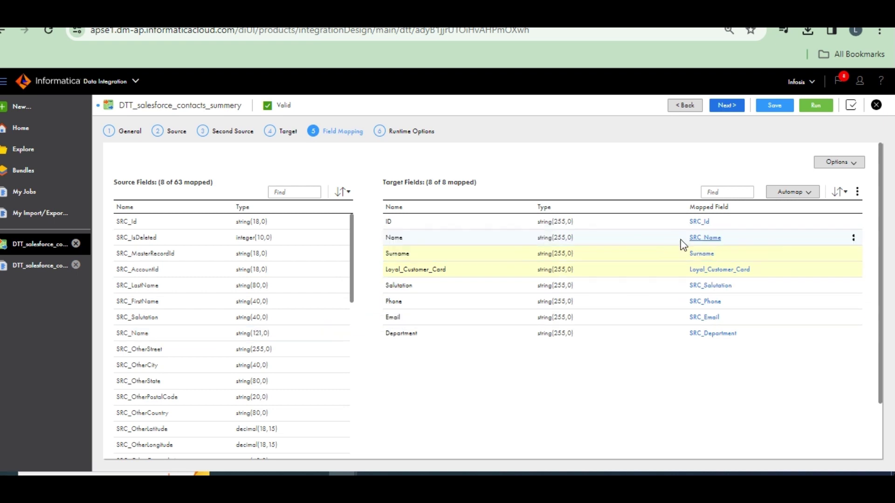
# - Remove the mapping from the Surname target field
pyautogui.click(853, 256)
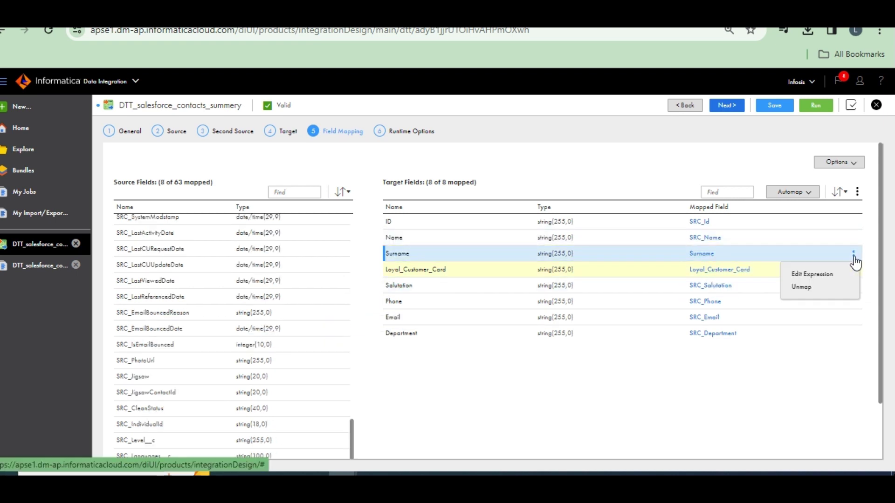
pyautogui.click(800, 288)
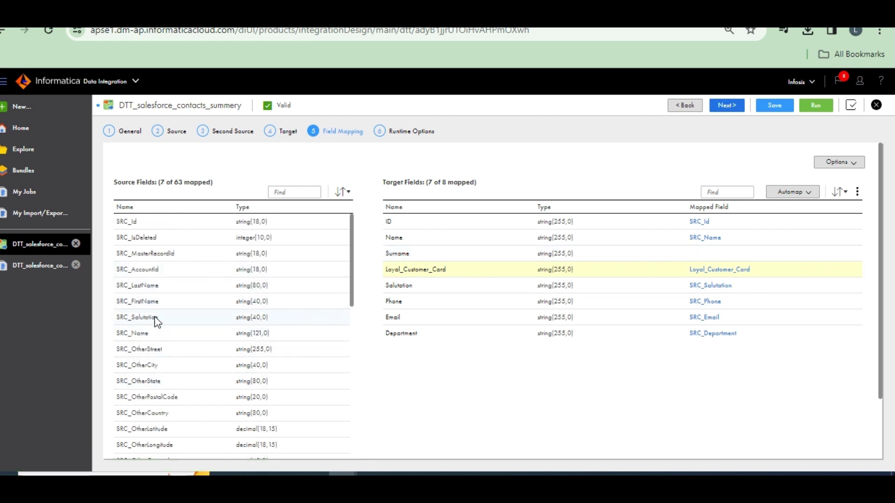
# - Look through the source fields for a surname field, searching for Surname and SRC_Surname
pyautogui.scroll(-2, 159, 276)
pyautogui.scroll(-5, 159, 279)
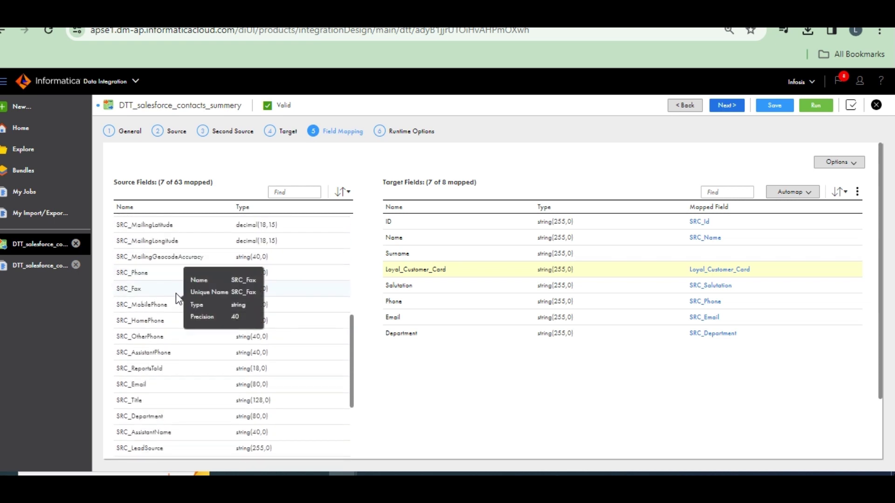
pyautogui.scroll(2, 178, 304)
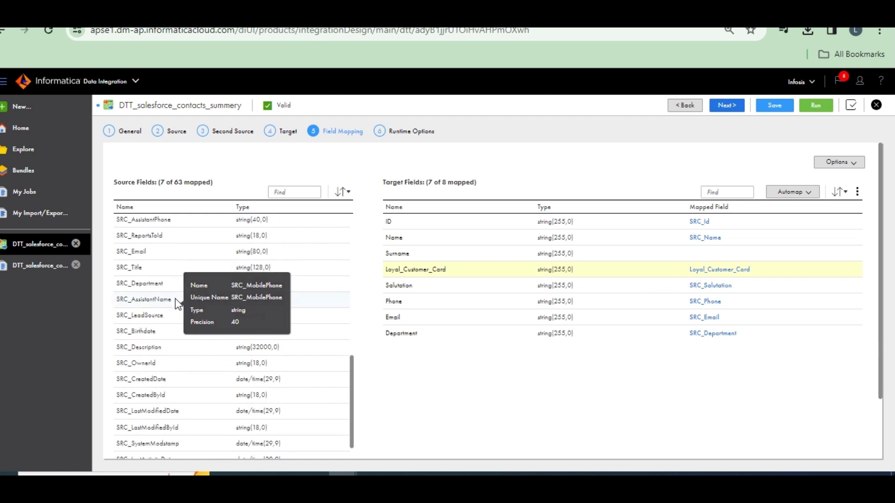
pyautogui.scroll(4, 177, 303)
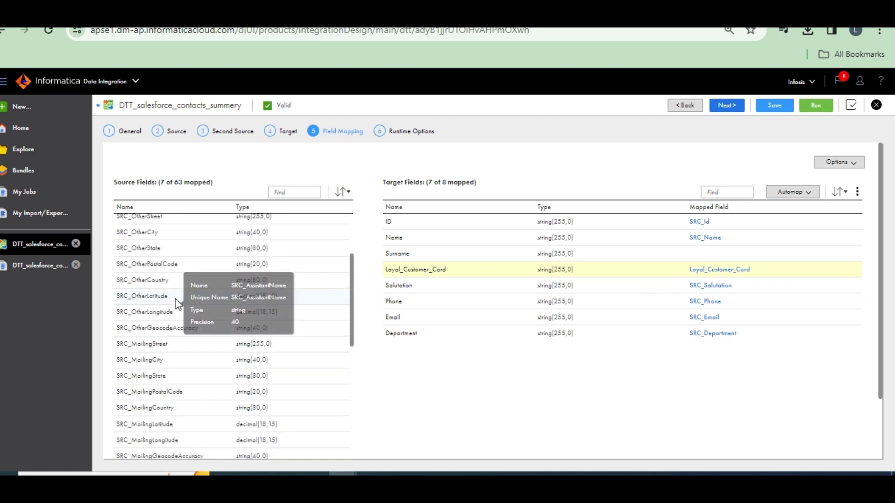
pyautogui.scroll(3, 177, 304)
pyautogui.scroll(-4, 177, 303)
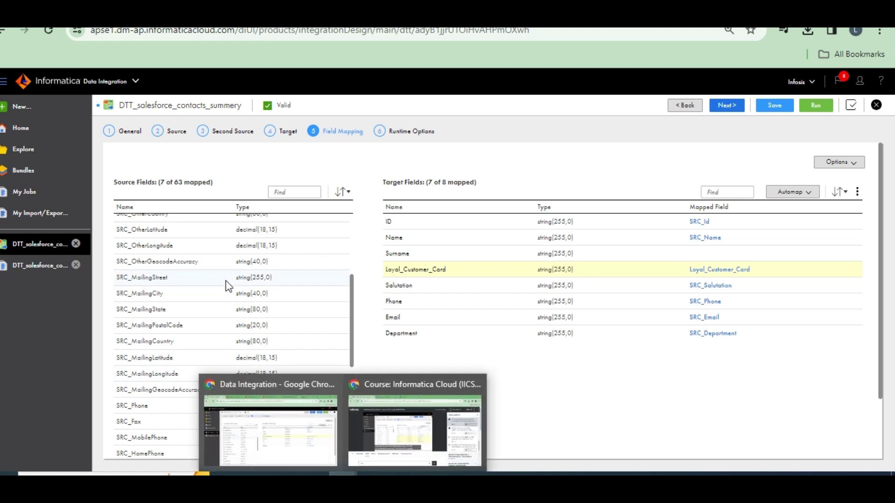
pyautogui.scroll(-3, 226, 280)
pyautogui.click(296, 192)
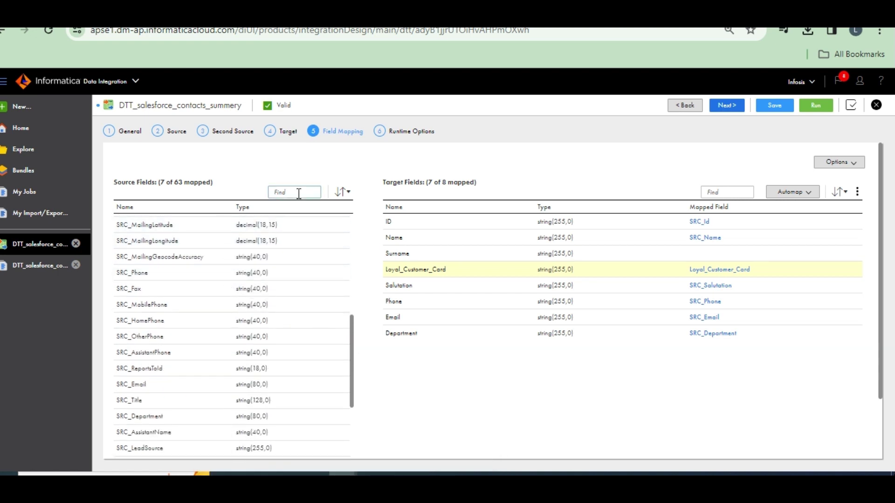
pyautogui.write('Surname')
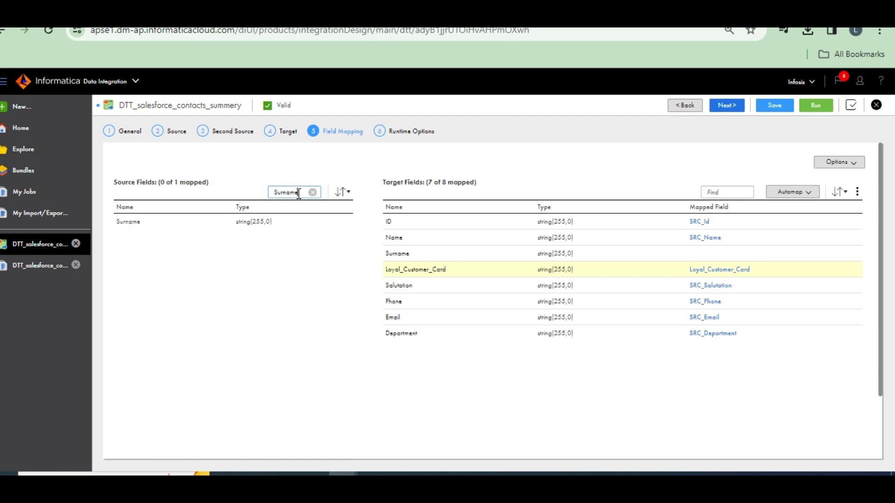
pyautogui.click(273, 192)
pyautogui.moveTo(295, 230)
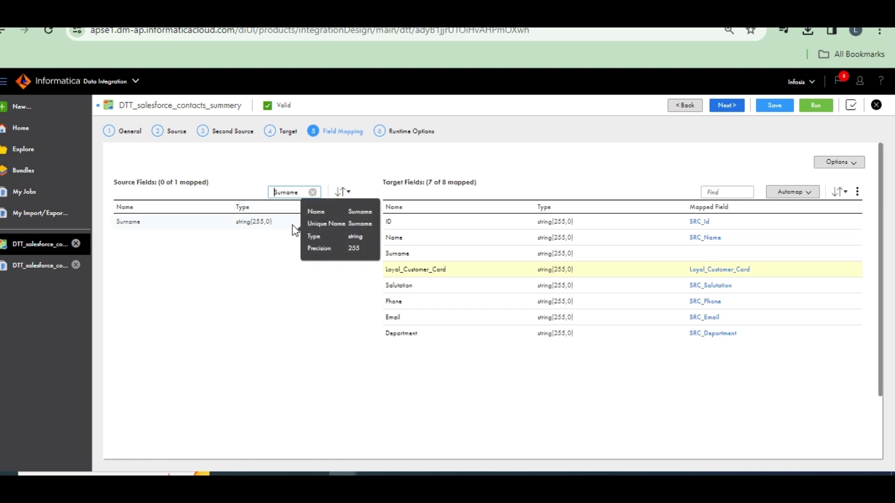
pyautogui.write('SR')
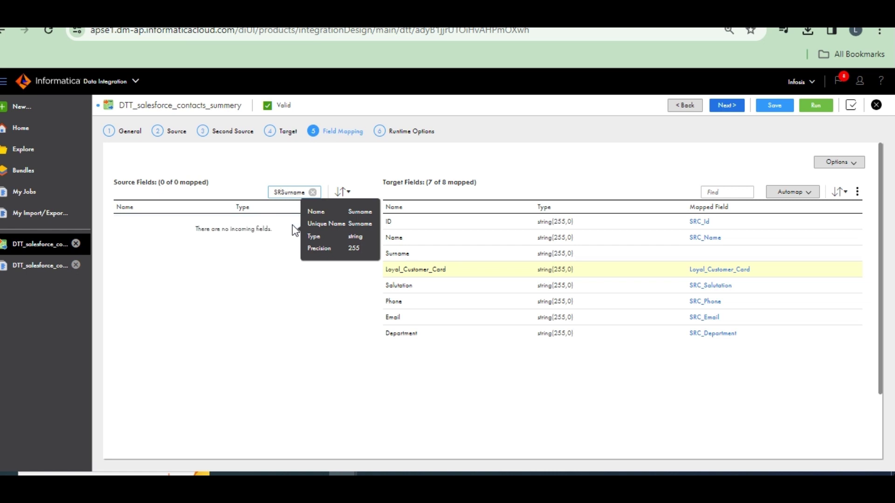
pyautogui.write('C_')
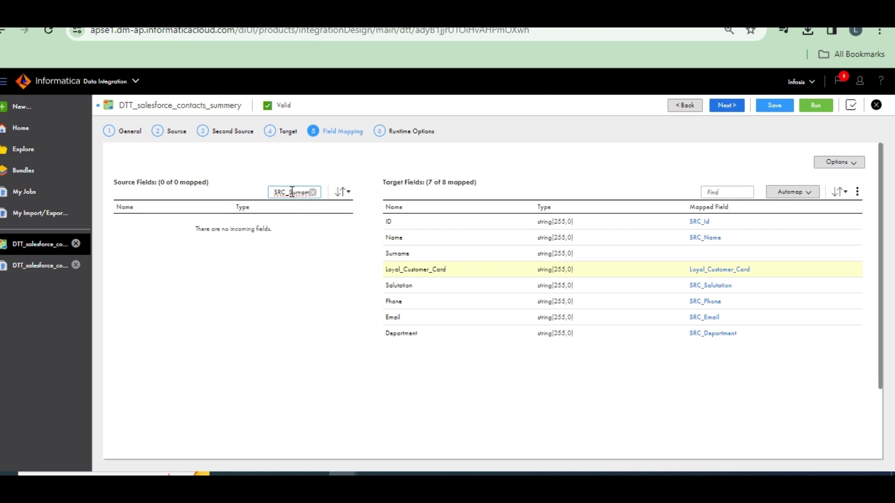
# - Search the source fields for SRC_LOYAL, shortening the term to SRC_L and trying SRC_Lo
pyautogui.press('End')
pyautogui.press('BackSpace')
pyautogui.press('BackSpace')
pyautogui.press('BackSpace')
pyautogui.press('BackSpace')
pyautogui.press('BackSpace')
pyautogui.press('BackSpace')
pyautogui.press('BackSpace')
pyautogui.write('LOYAL')
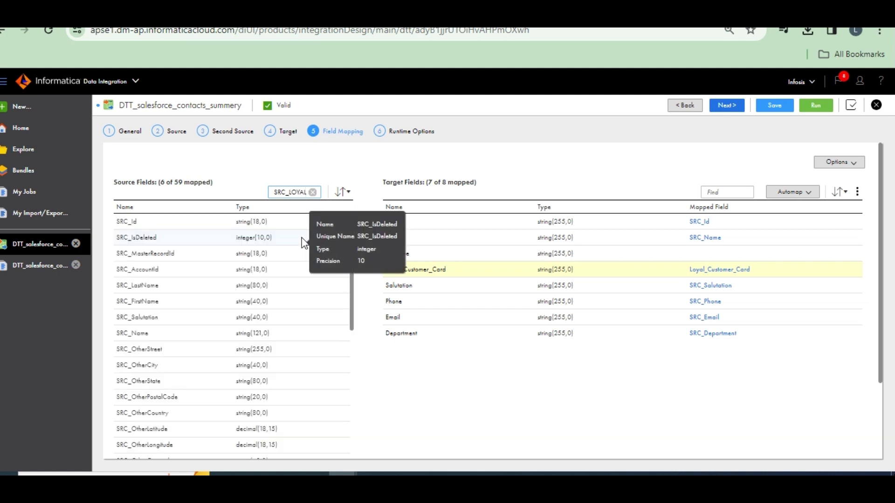
pyautogui.press('BackSpace')
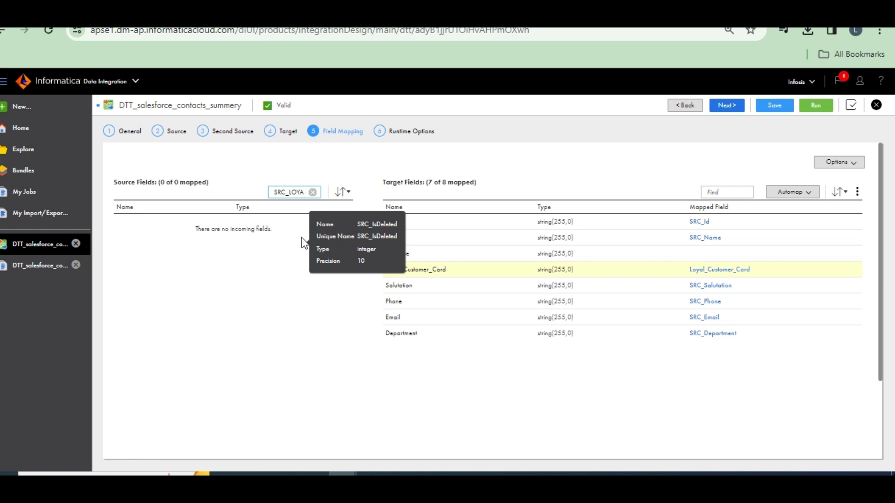
pyautogui.press('BackSpace')
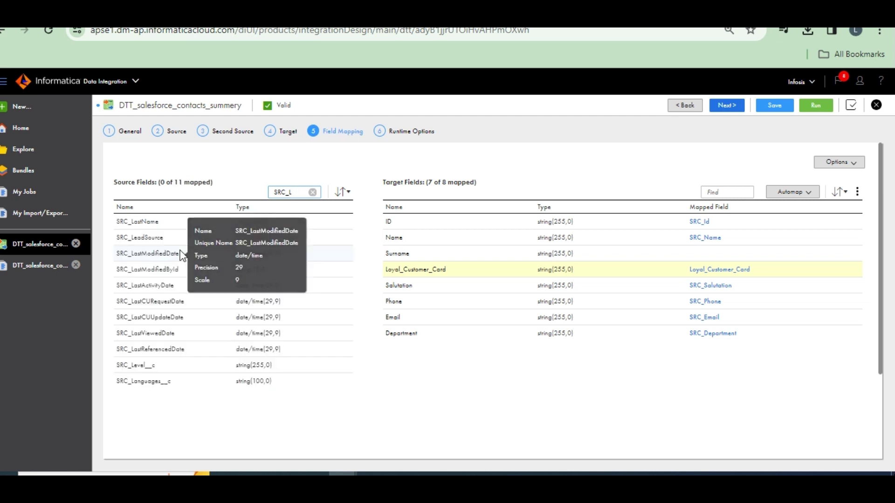
pyautogui.write('o')
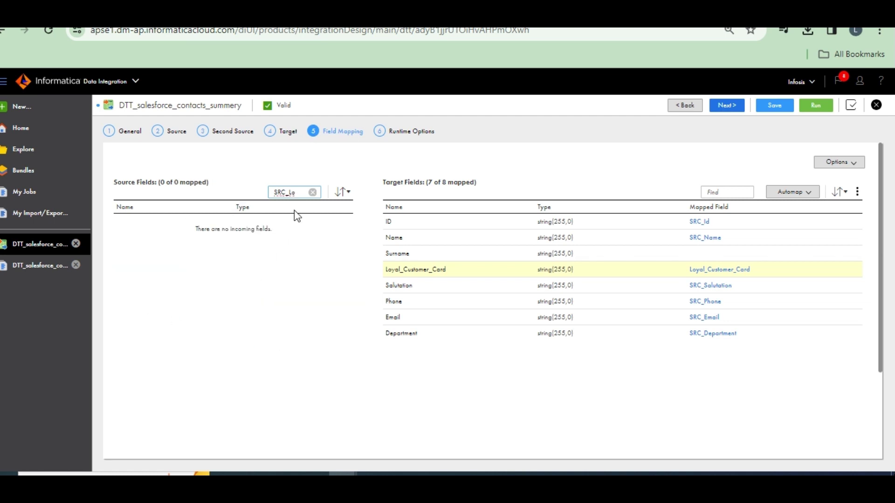
# - Clear the source field search and automap the unmapped Surname target field using Smart Map
pyautogui.press('BackSpace')
pyautogui.press('BackSpace')
pyautogui.press('BackSpace')
pyautogui.press('BackSpace')
pyautogui.press('BackSpace')
pyautogui.click(807, 195)
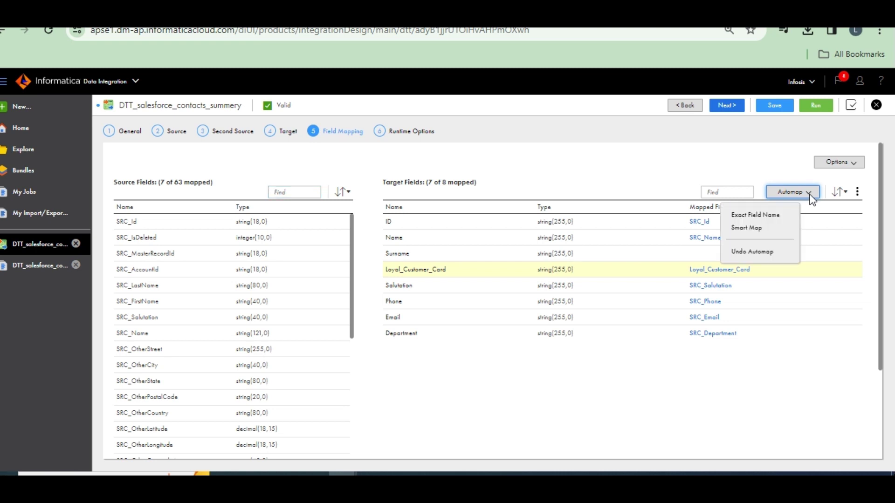
pyautogui.click(759, 228)
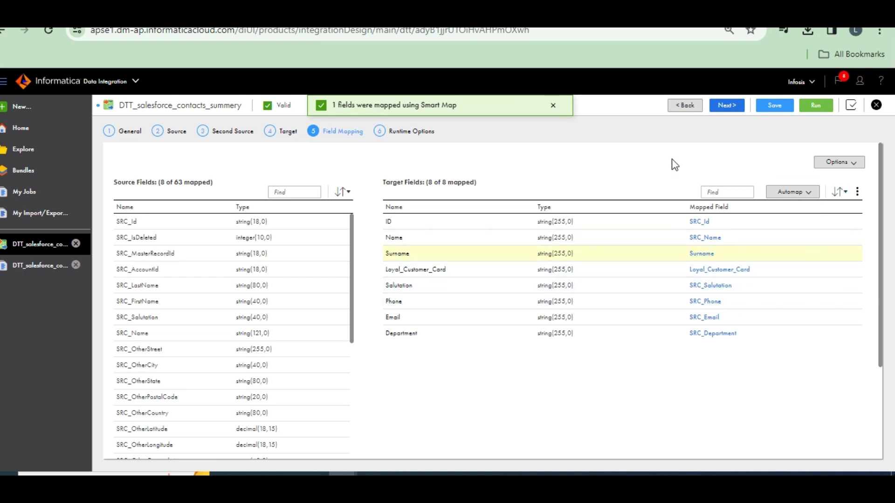
# - Save the DTT_salesforce_contacts_summery task, run it, and open its job list
pyautogui.click(773, 106)
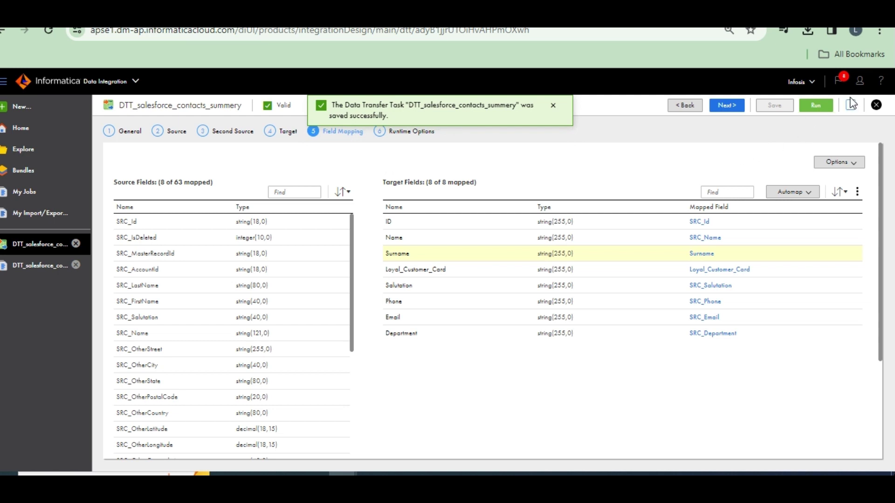
pyautogui.click(817, 105)
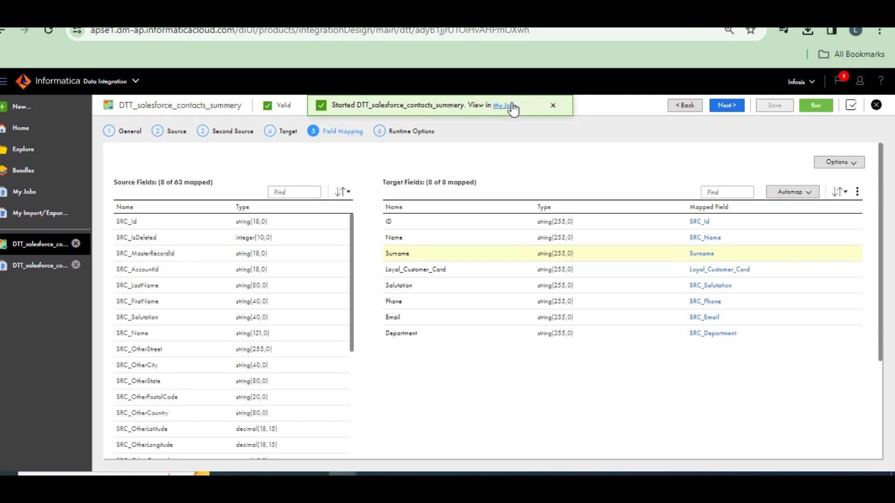
pyautogui.click(511, 105)
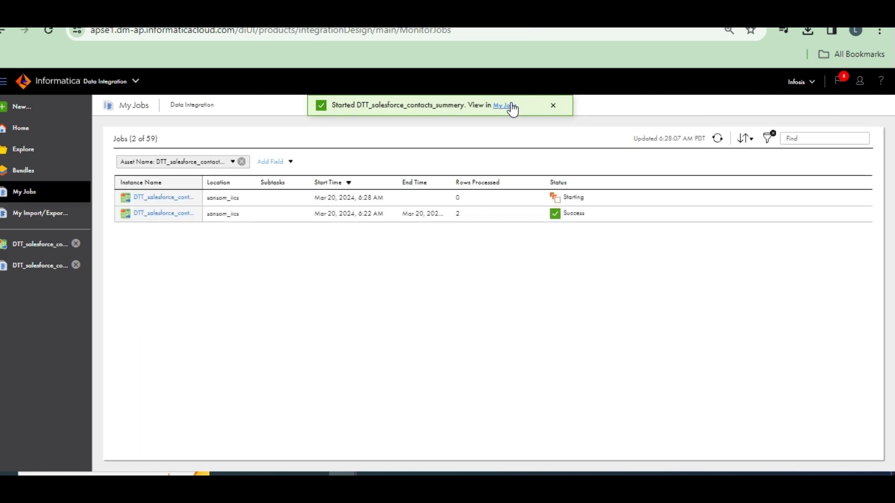
# - Refresh the job list repeatedly to follow the status of the newly started run
pyautogui.click(718, 139)
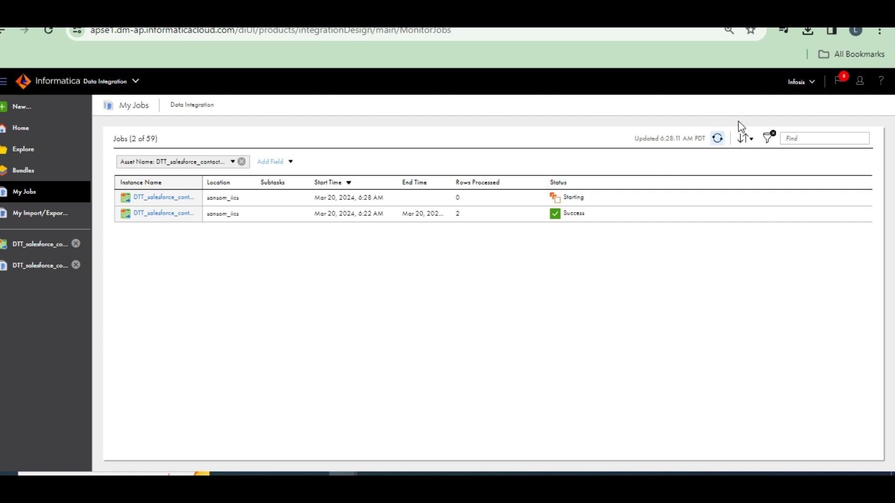
pyautogui.click(716, 139)
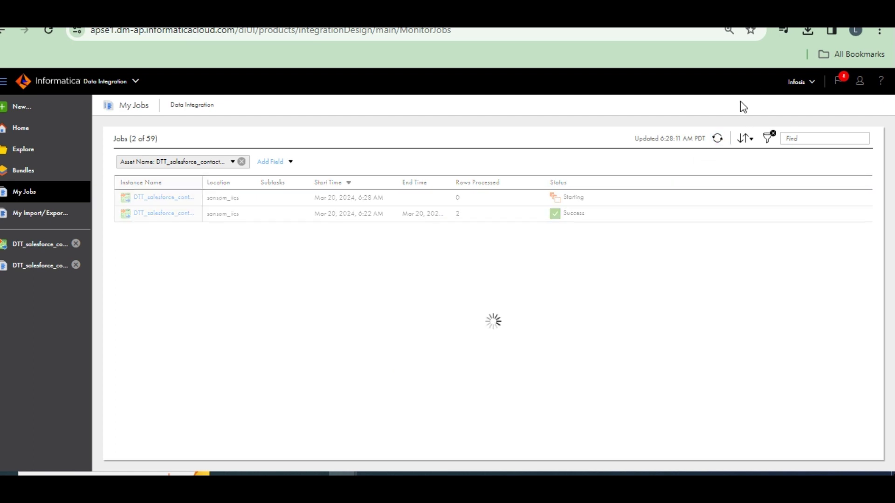
pyautogui.click(715, 140)
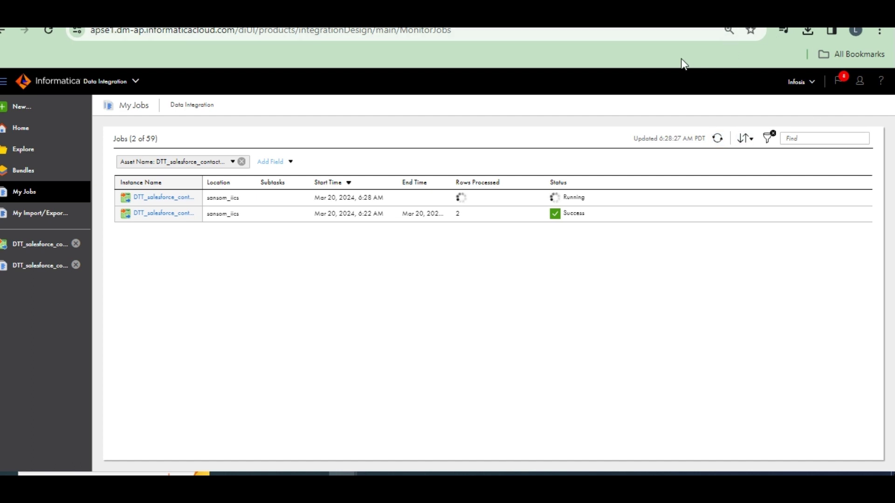
pyautogui.click(718, 138)
pyautogui.click(719, 138)
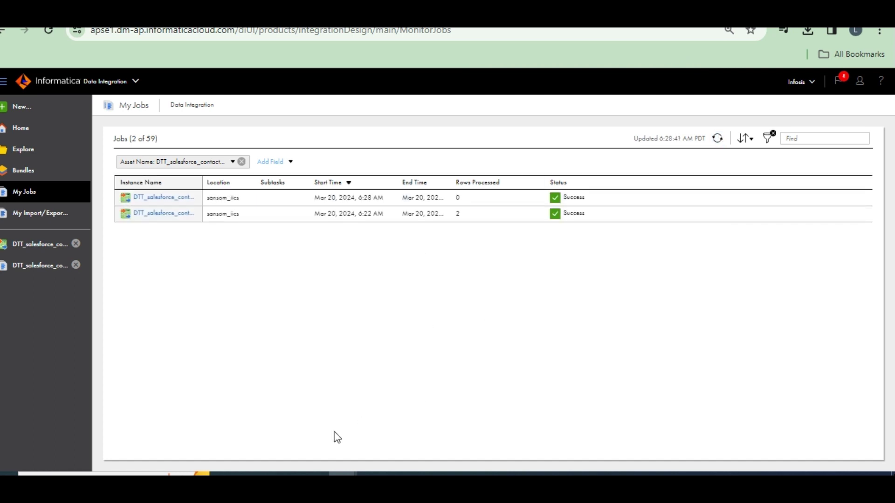
# - Open Salesforce_contacts_summary (1) from the SrcFile_1 folder in Excel despite the format warnings, inspect the output rows, and close it
pyautogui.moveTo(134, 475)
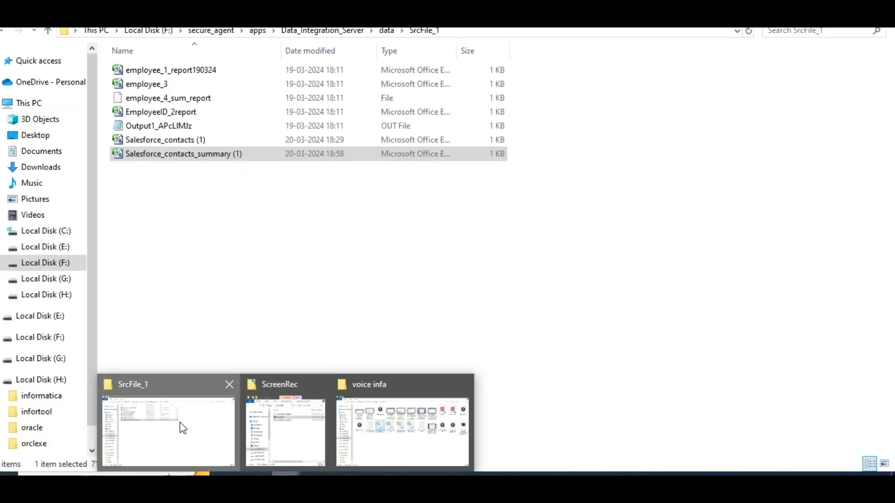
pyautogui.click(180, 426)
pyautogui.click(199, 156)
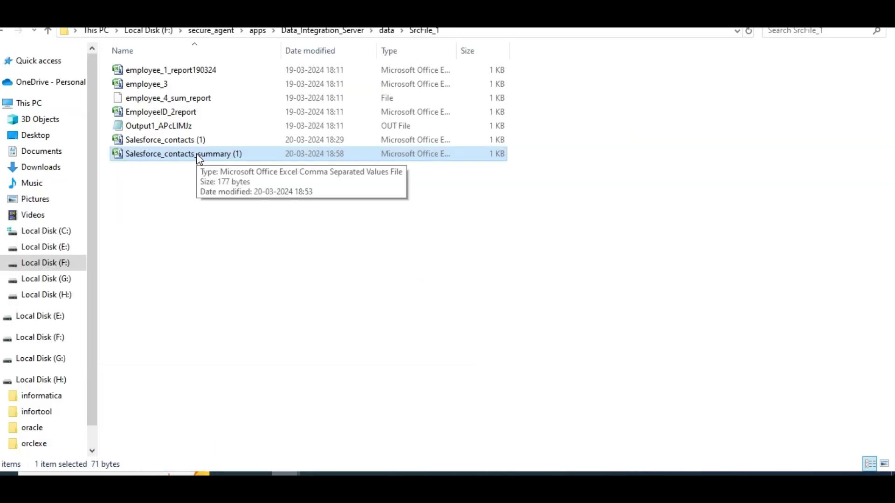
pyautogui.doubleClick(199, 156)
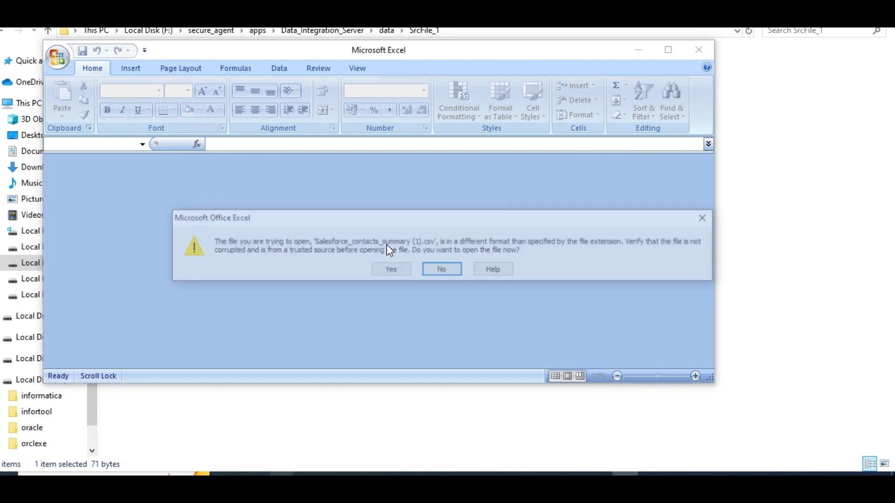
pyautogui.click(391, 269)
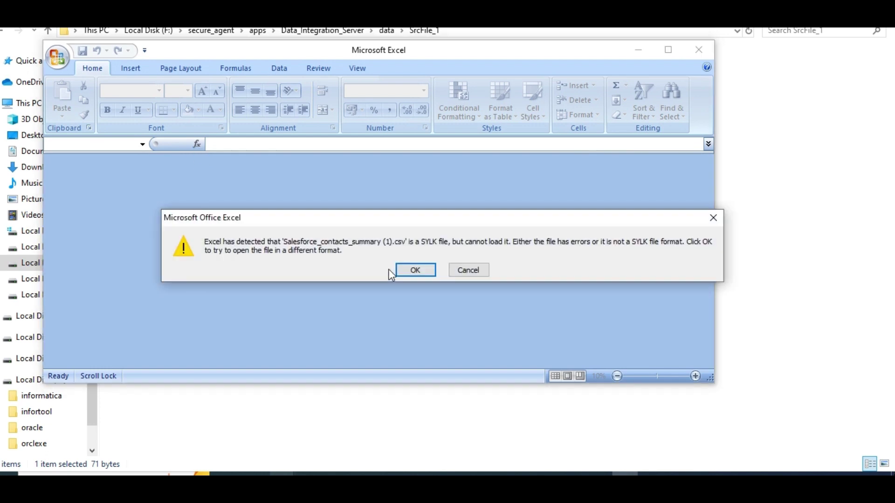
pyautogui.click(422, 271)
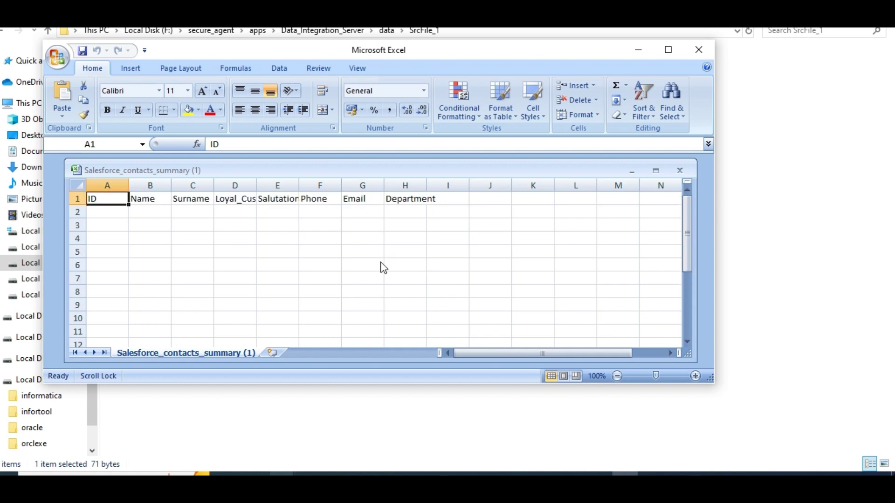
pyautogui.click(697, 50)
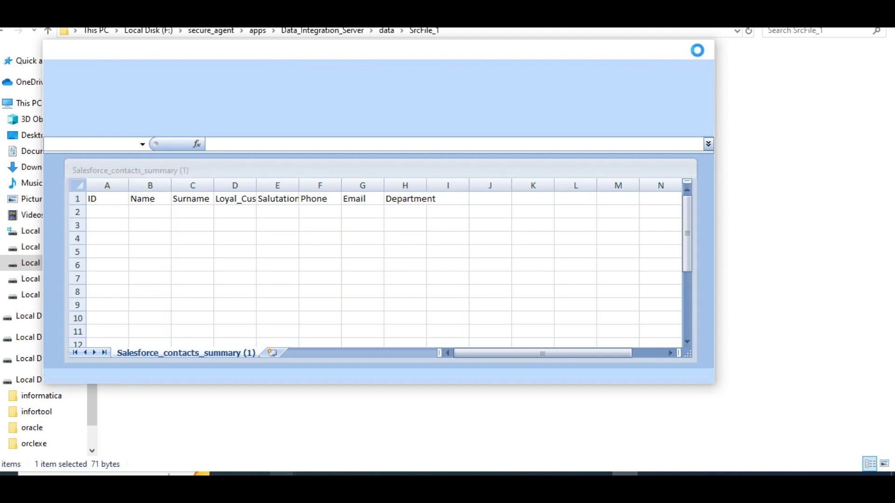
# - Return to Informatica Data Integration in Chrome and restart the 6:22 AM job, confirming the restart
pyautogui.moveTo(343, 474)
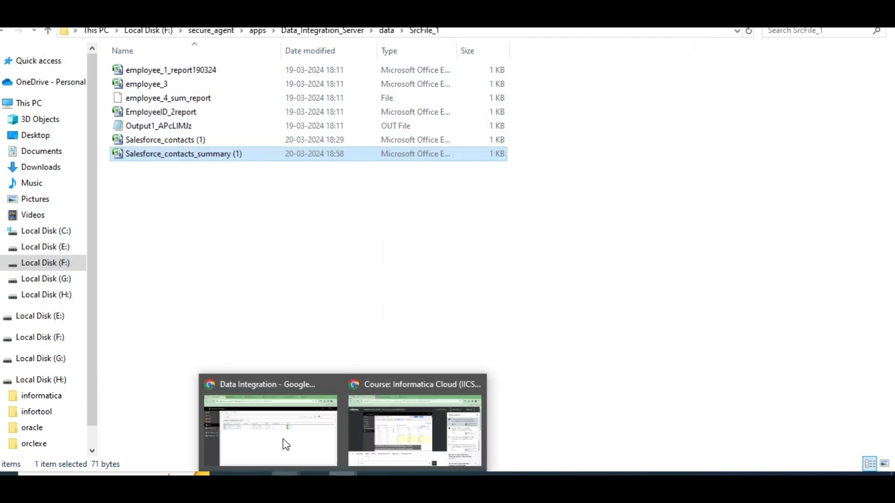
pyautogui.click(252, 423)
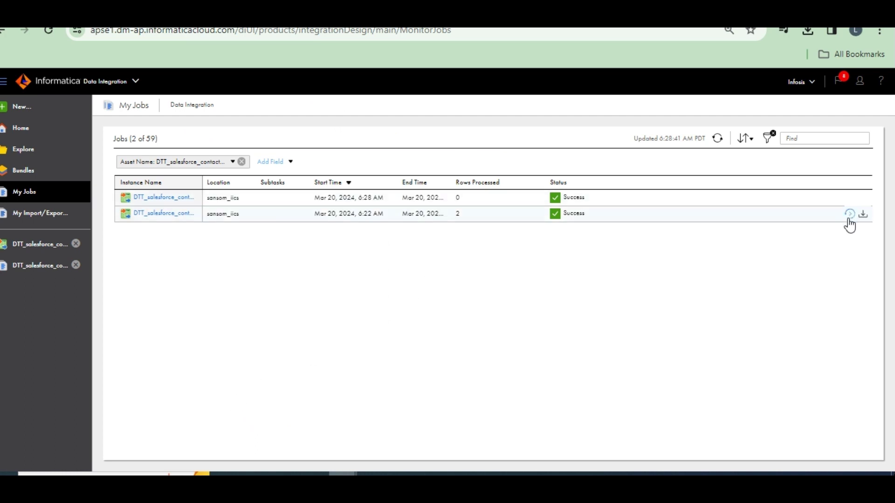
pyautogui.click(848, 216)
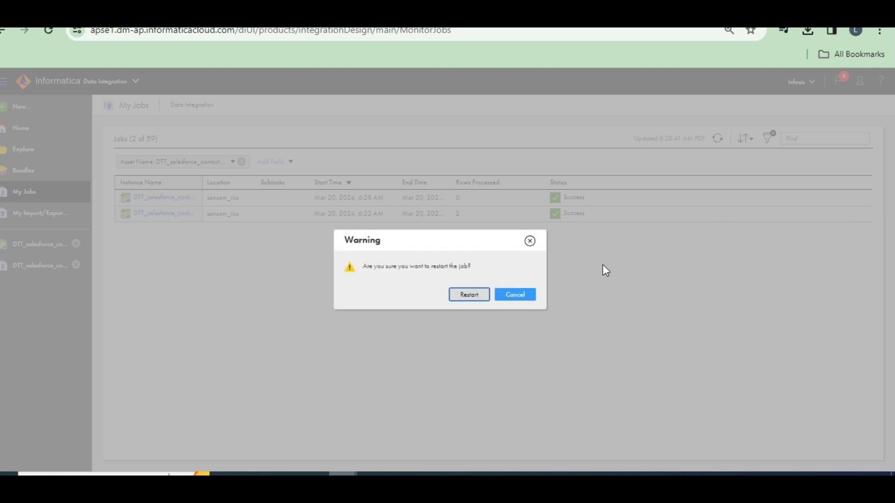
pyautogui.click(467, 295)
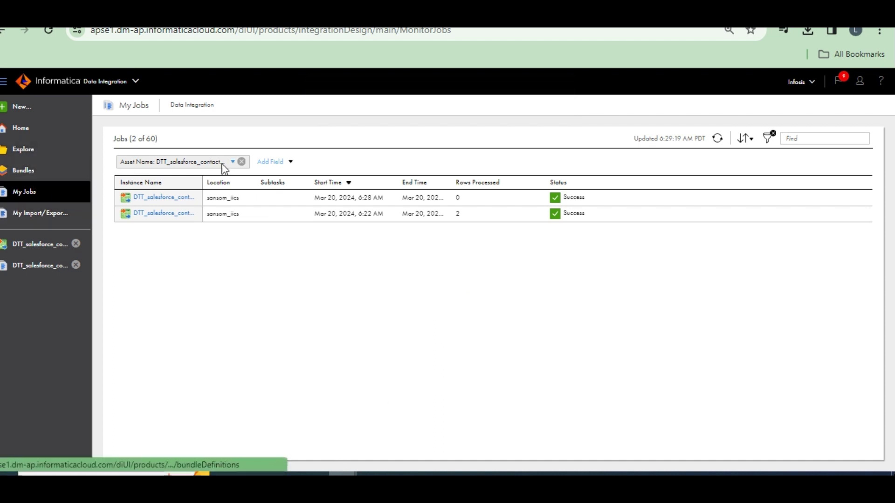
# - Refresh the job list to check the progress of the restarted job
pyautogui.click(186, 110)
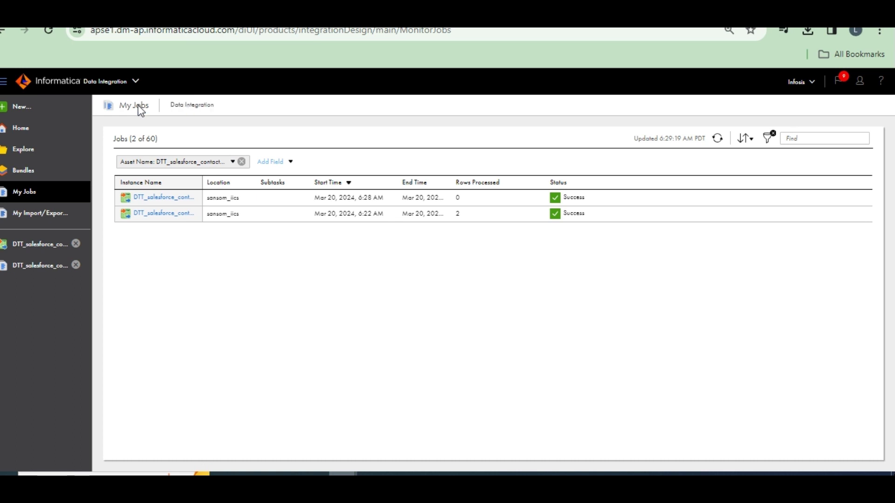
pyautogui.click(717, 139)
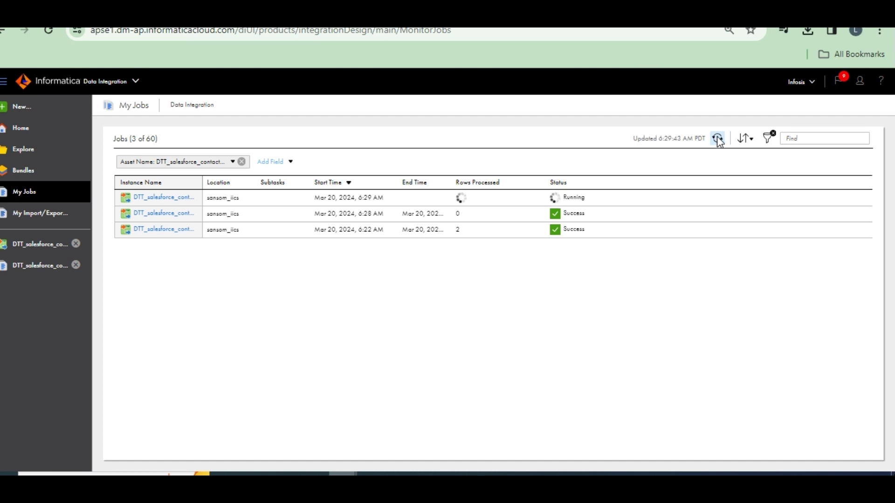
pyautogui.rightClick(717, 136)
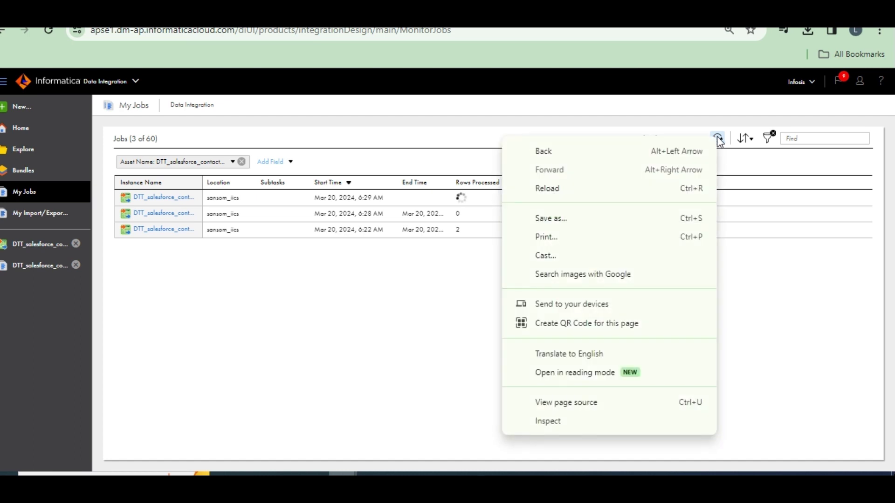
pyautogui.press('Escape')
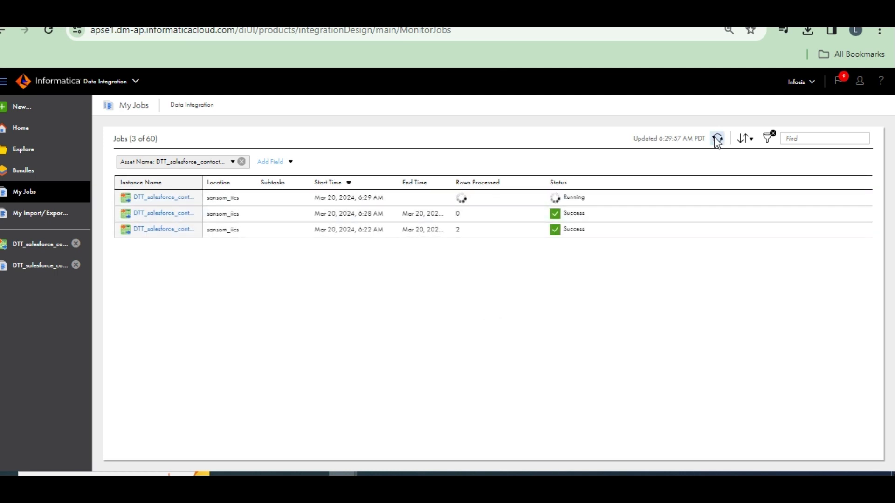
# - Switch to the SrcFile_1 folder in File Explorer and re-enter it from the parent data folder to check the output file
pyautogui.moveTo(284, 474)
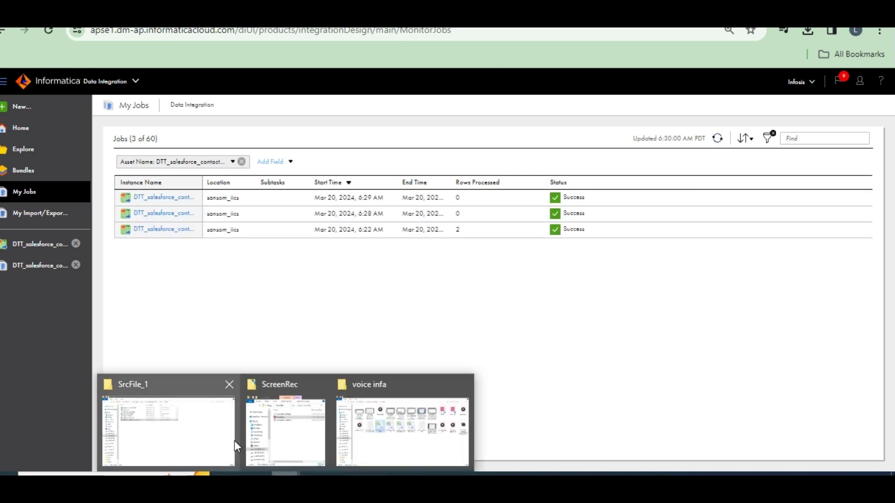
pyautogui.click(194, 437)
pyautogui.click(200, 154)
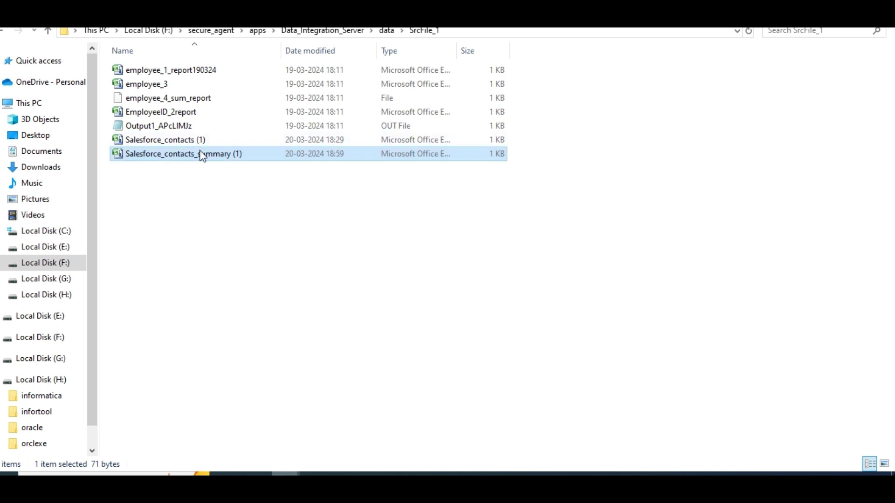
pyautogui.click(223, 230)
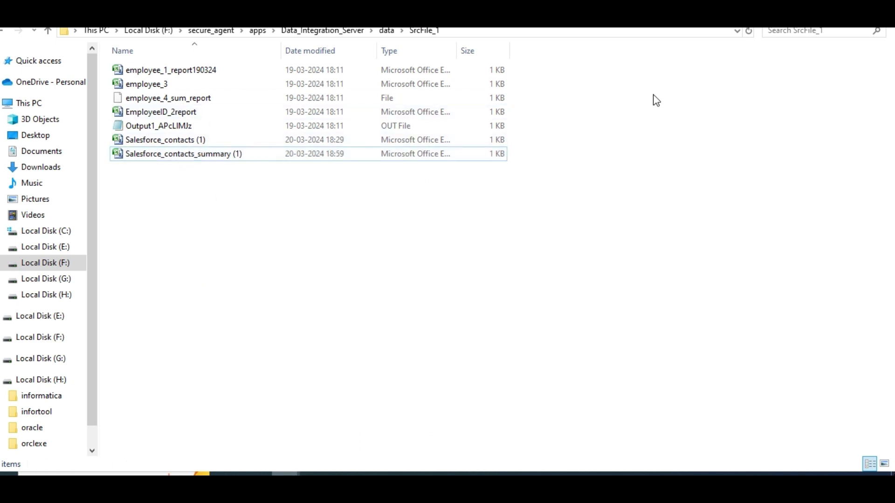
pyautogui.click(387, 30)
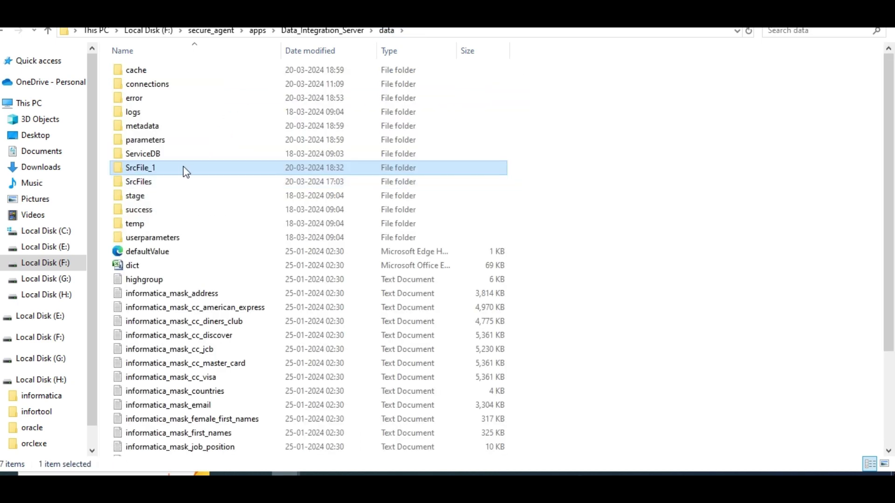
pyautogui.doubleClick(186, 169)
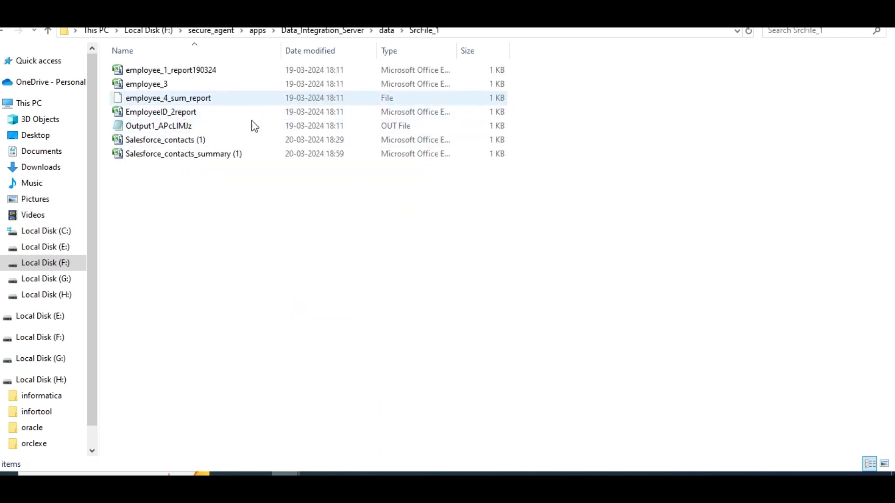
# - Reopen Salesforce_contacts_summary (1) in Excel, accepting the format warnings, examine the restarted job's output, and close it
pyautogui.doubleClick(213, 155)
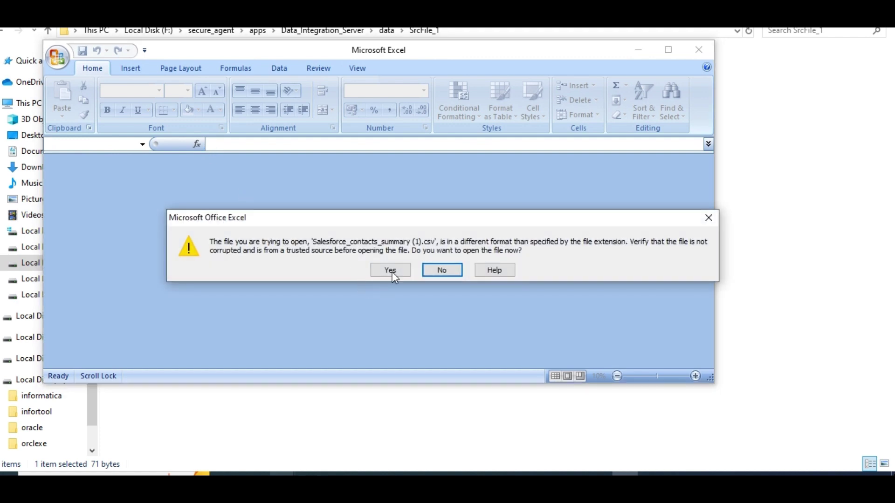
pyautogui.click(391, 271)
pyautogui.click(400, 269)
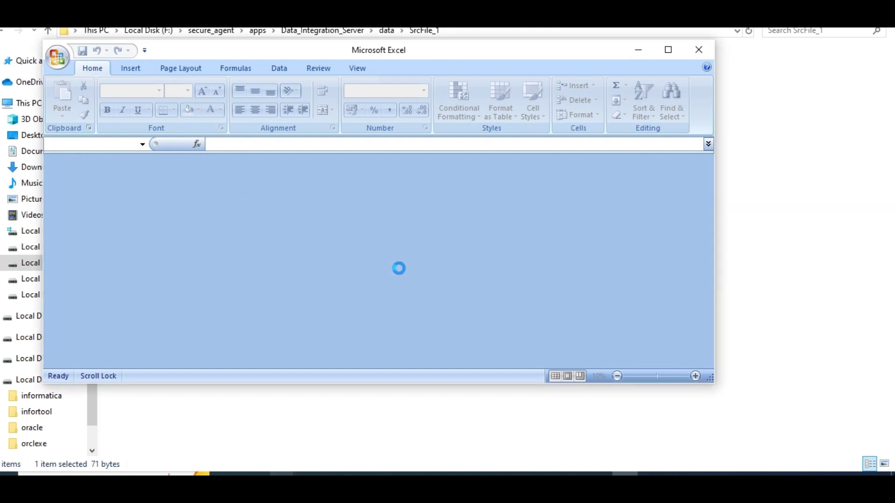
pyautogui.scroll(-3, 298, 265)
pyautogui.scroll(3, 345, 261)
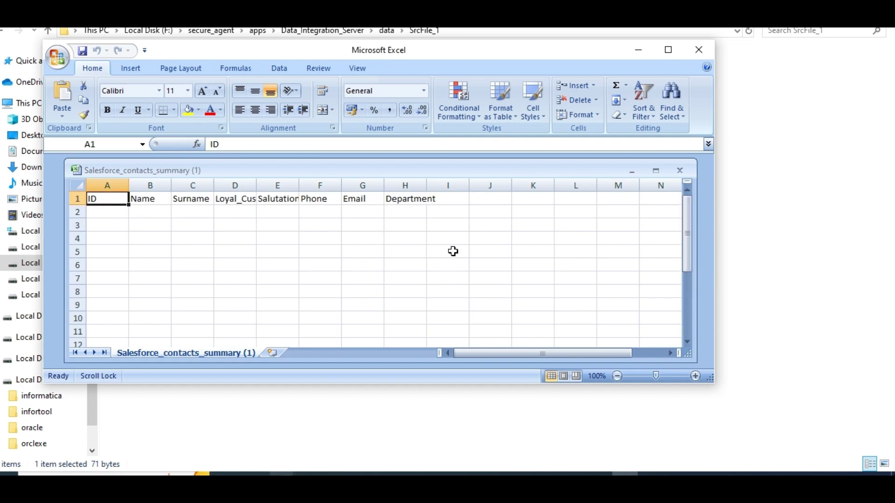
pyautogui.click(699, 49)
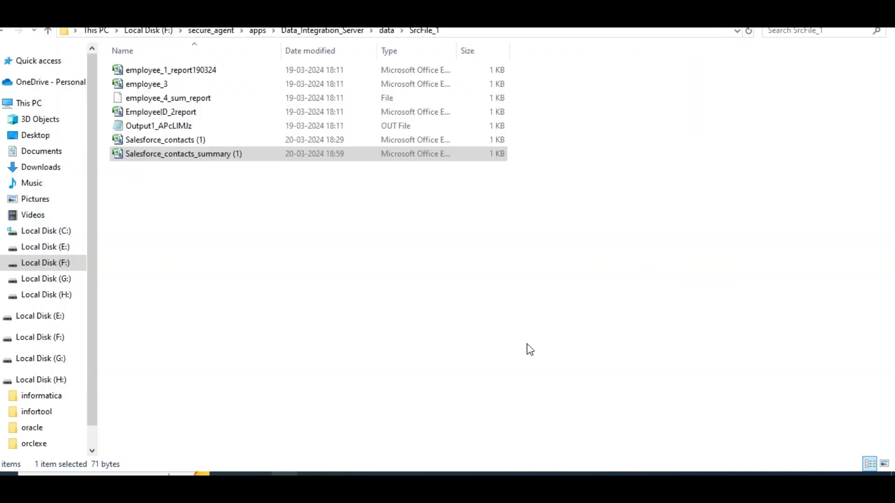
# - Switch back to Informatica in Chrome and reopen the DTT_salesforce_contacts_summery task at its field mapping
pyautogui.moveTo(324, 472)
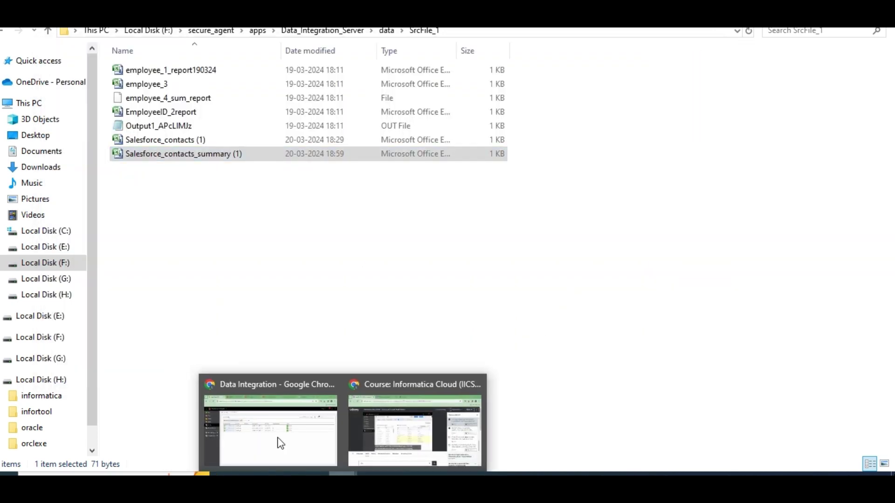
pyautogui.click(279, 442)
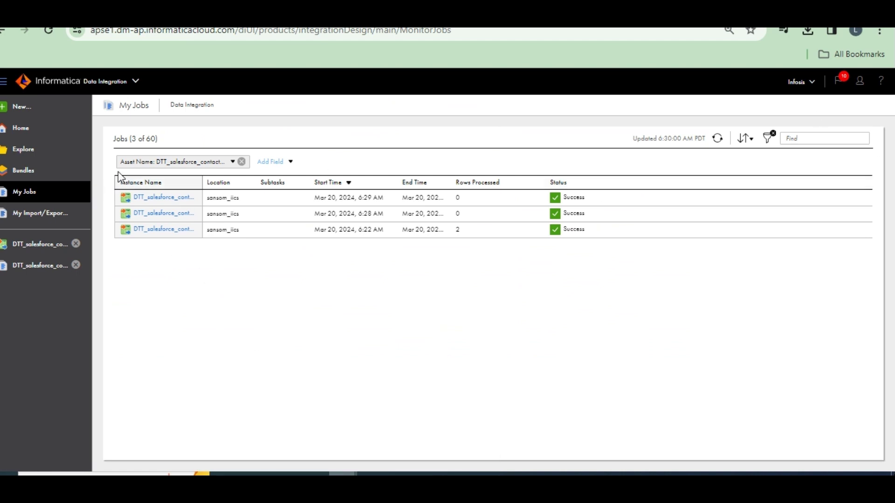
pyautogui.click(40, 243)
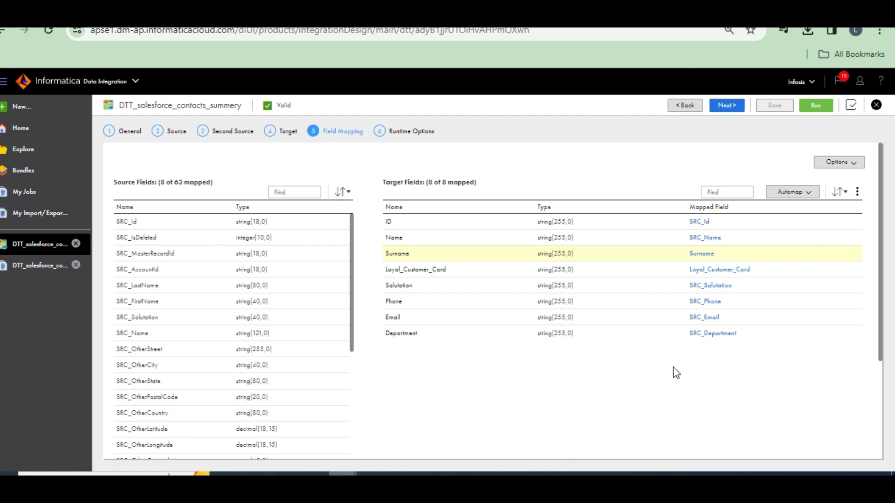
# - Clear all existing field mappings and map the target fields automatically again with Smart Map
pyautogui.click(856, 166)
pyautogui.click(857, 192)
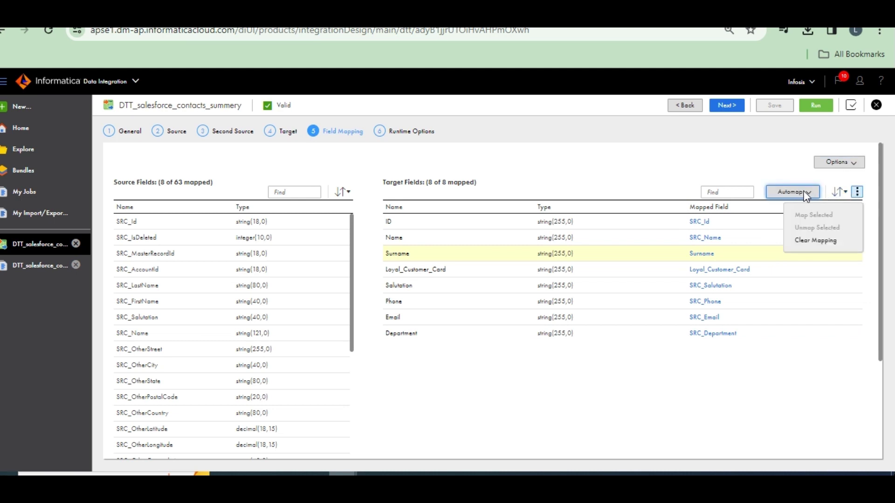
pyautogui.click(813, 241)
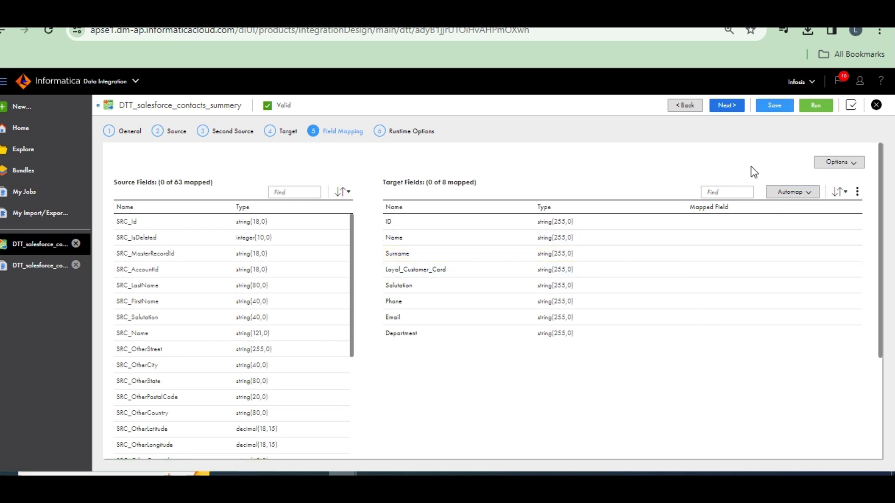
pyautogui.click(805, 192)
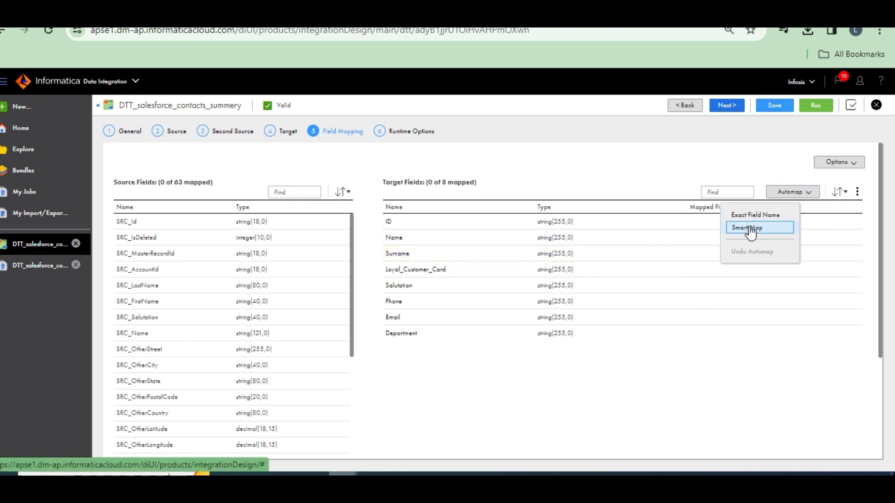
pyautogui.click(751, 231)
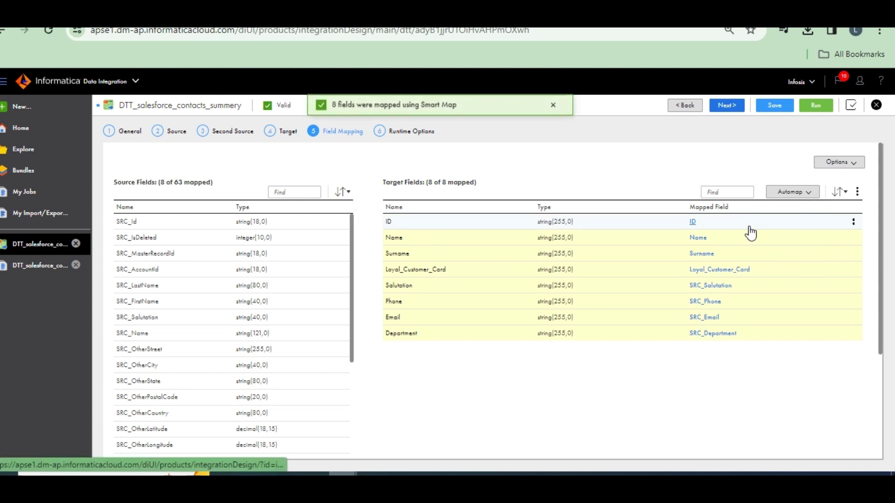
# - Save and run the remapped DTT_salesforce_contacts_summery task, opening its job list
pyautogui.click(769, 107)
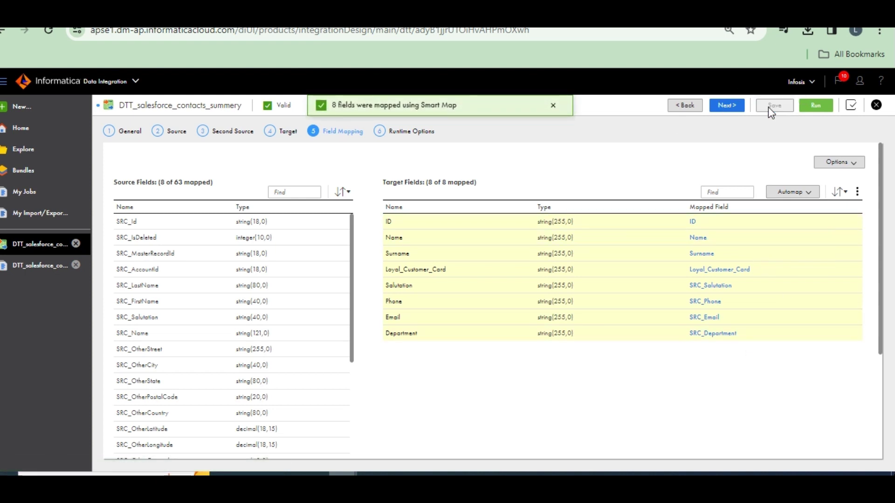
pyautogui.click(811, 105)
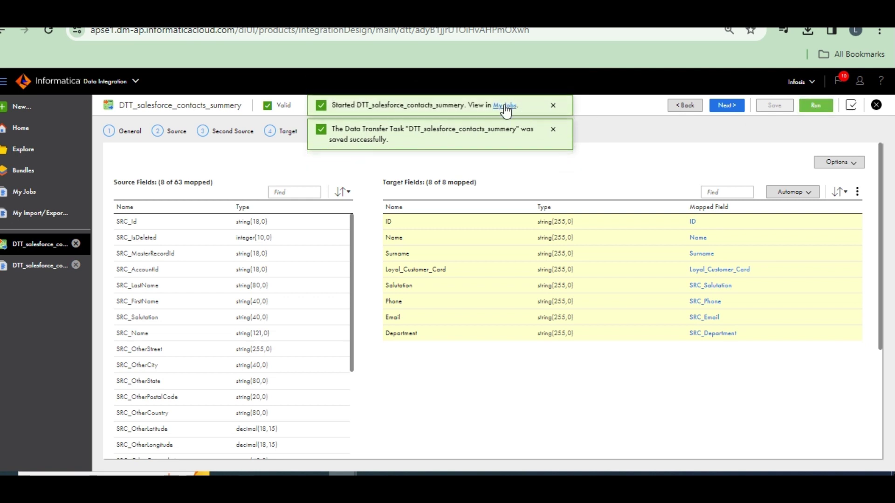
pyautogui.click(505, 106)
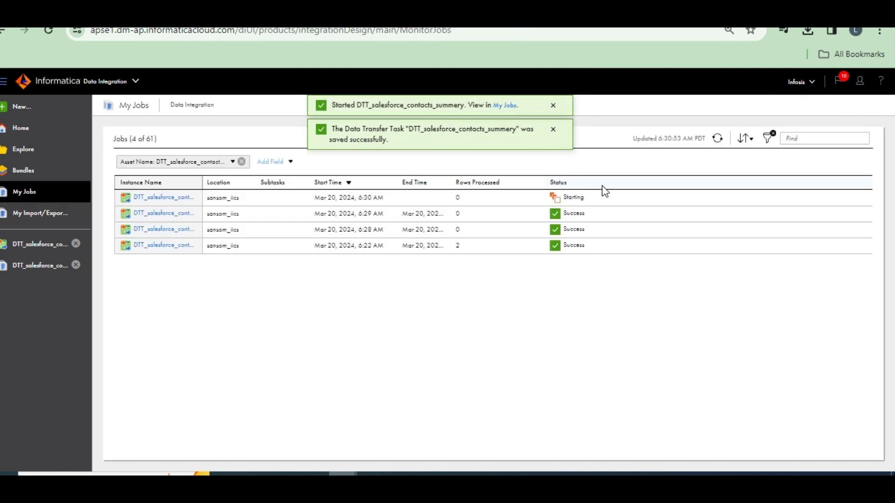
# - Refresh the job list repeatedly to check the progress of the run with the new mapping
pyautogui.click(718, 137)
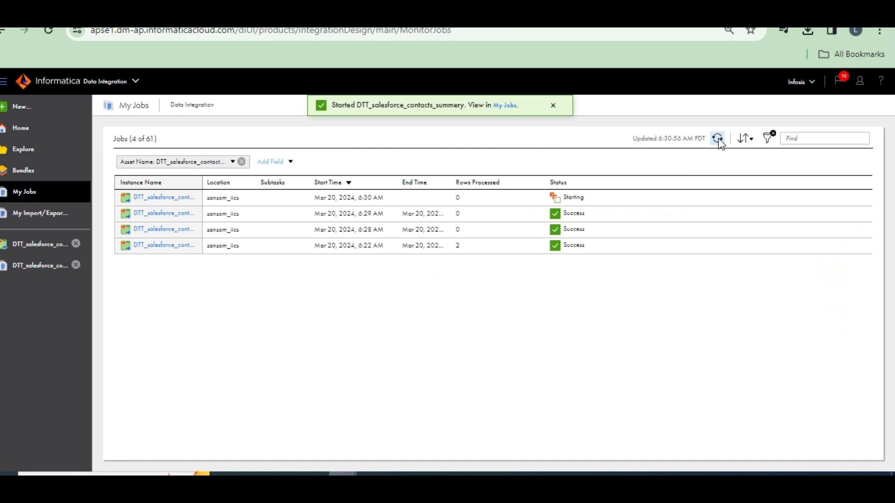
pyautogui.click(718, 138)
pyautogui.click(718, 138)
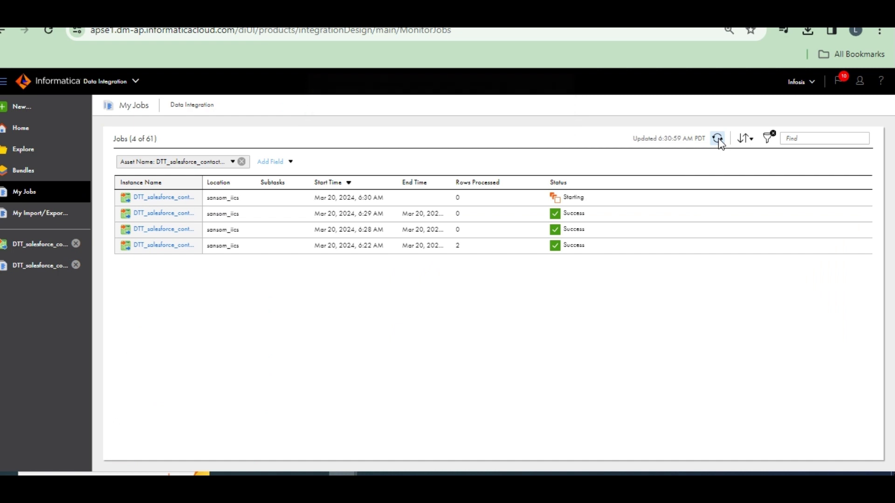
pyautogui.click(717, 138)
pyautogui.click(718, 138)
pyautogui.click(717, 138)
pyautogui.click(718, 138)
pyautogui.click(718, 139)
pyautogui.click(718, 138)
pyautogui.click(718, 138)
pyautogui.click(719, 139)
pyautogui.click(718, 139)
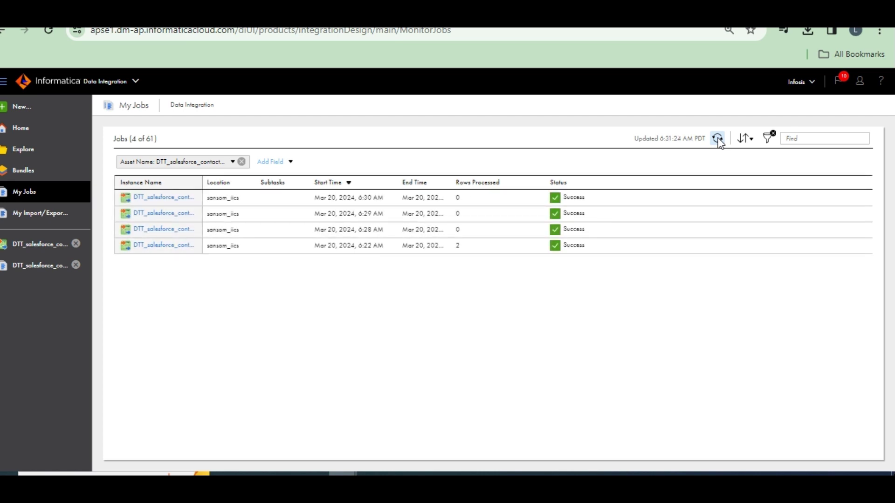
pyautogui.click(718, 138)
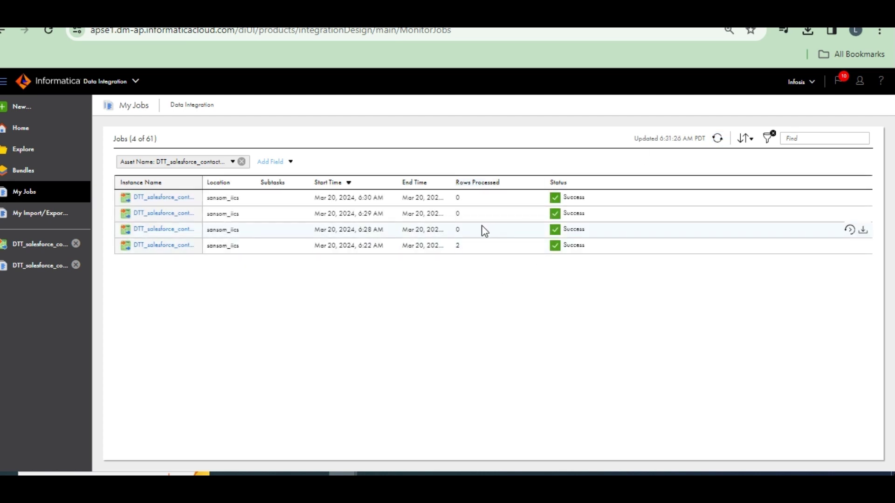
# - Reopen the DTT_salesforce_contacts_summery task and examine its general, source, target and second source settings, including the lookup condition
pyautogui.click(33, 244)
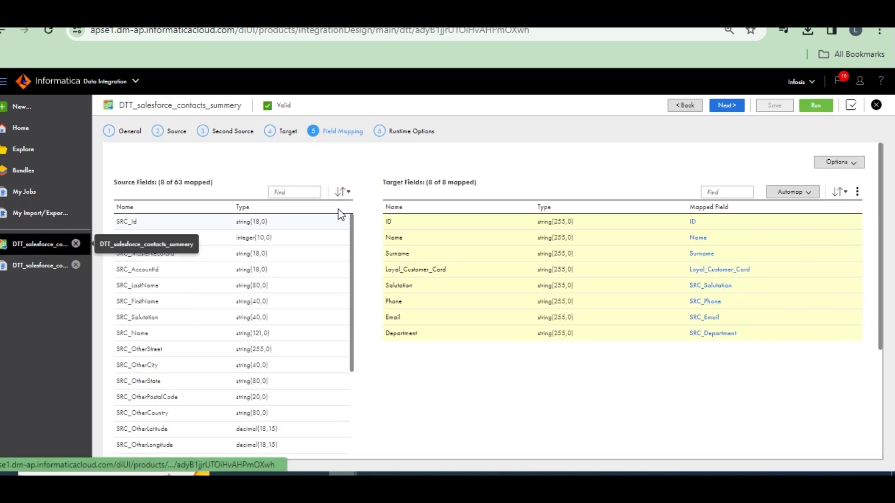
pyautogui.click(108, 132)
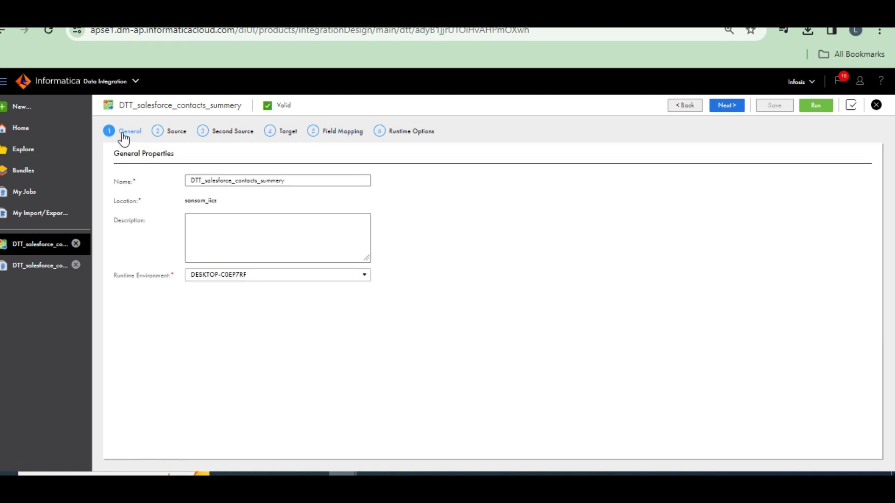
pyautogui.click(159, 133)
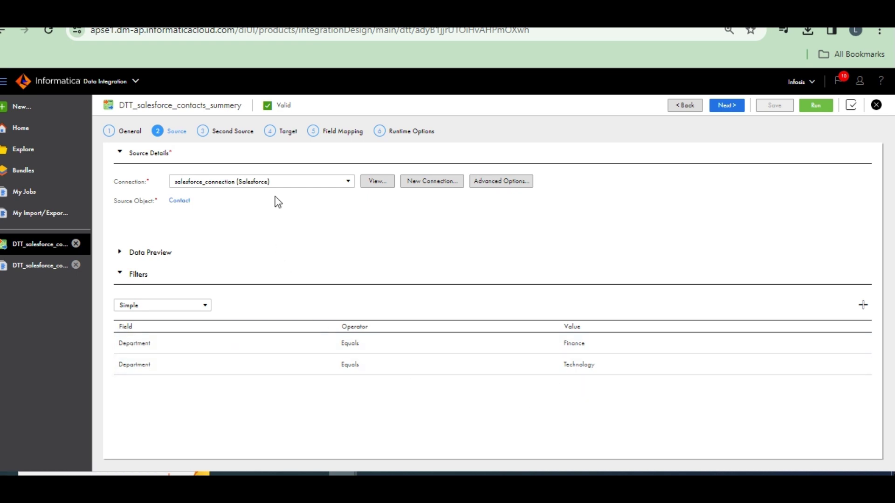
pyautogui.click(271, 135)
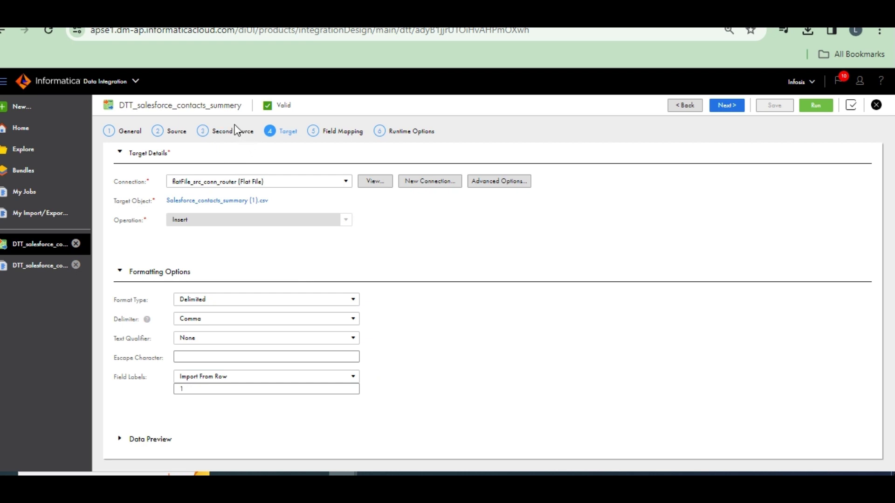
pyautogui.click(204, 134)
pyautogui.scroll(-5, 244, 363)
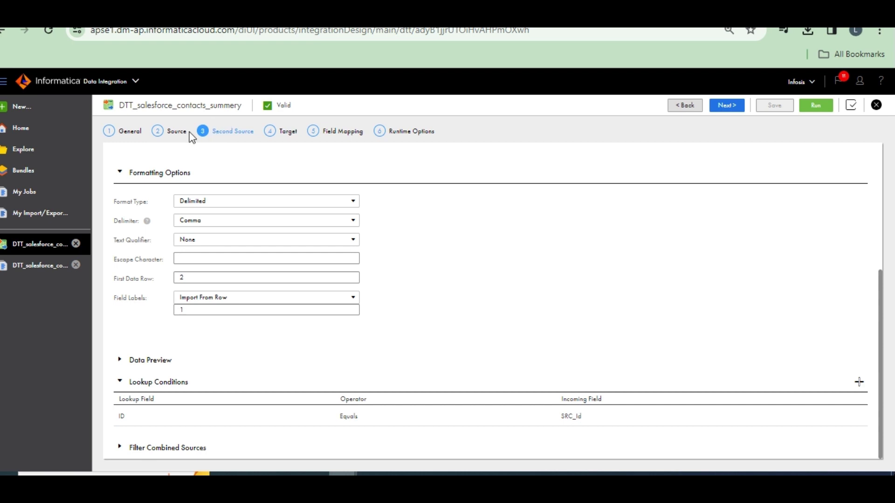
# - Delete the Department equals Technology filter from the source and save the task
pyautogui.click(159, 131)
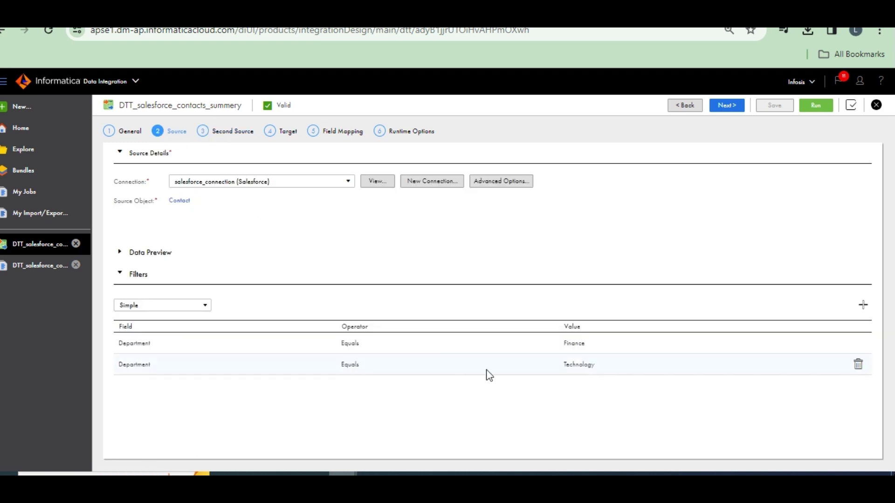
pyautogui.click(860, 368)
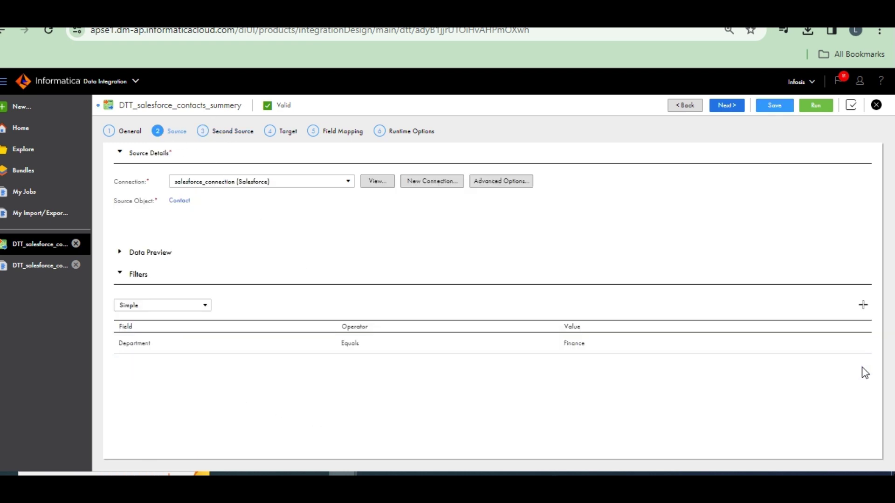
pyautogui.click(771, 105)
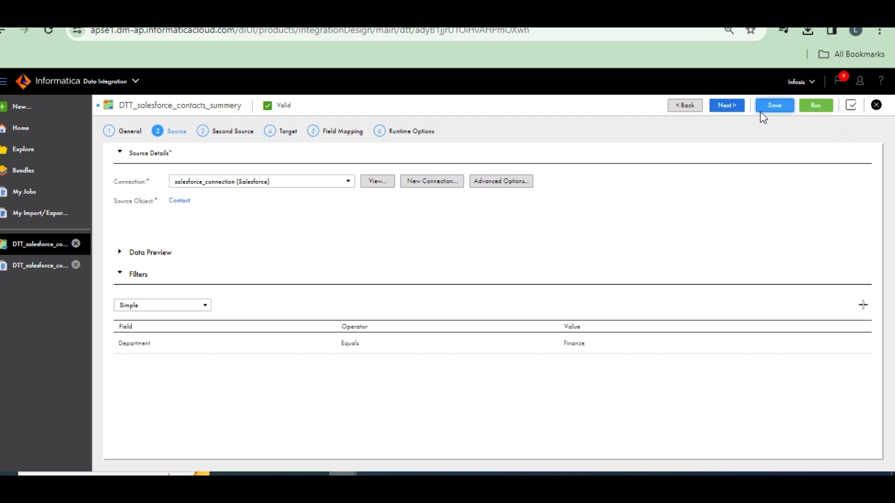
# - Run the task with only the Finance department filter and follow its progress in the job list
pyautogui.click(810, 104)
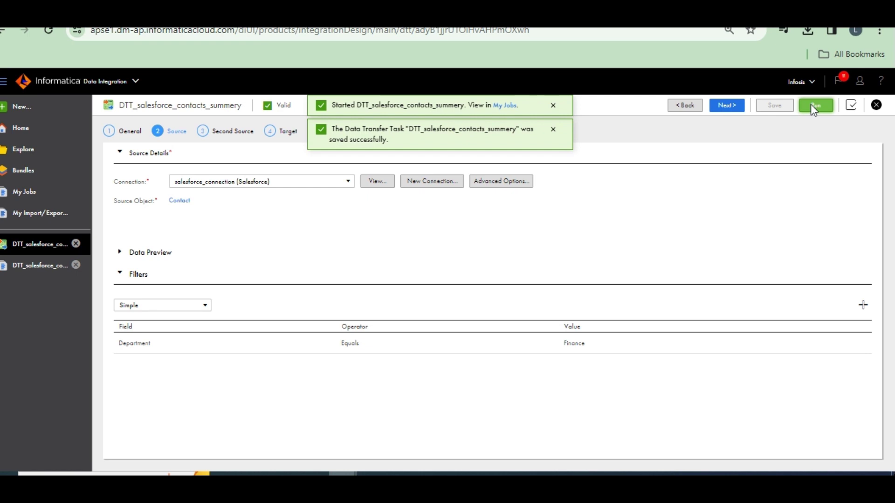
pyautogui.click(506, 106)
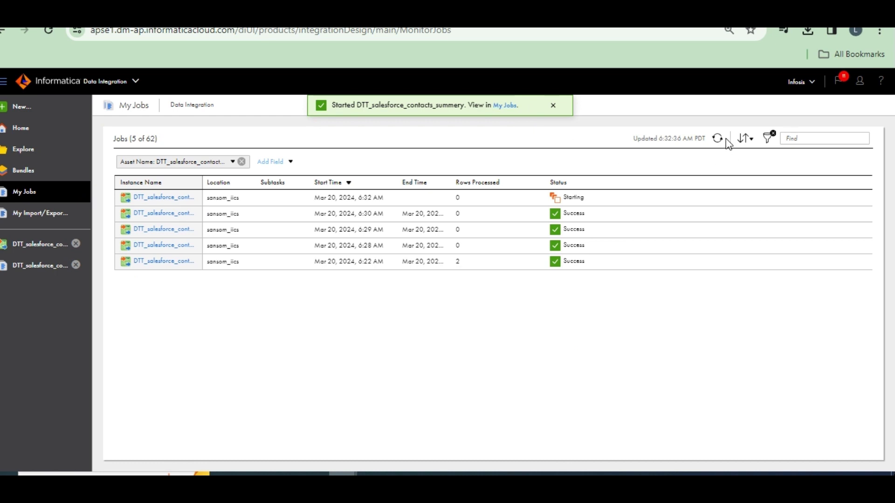
pyautogui.click(718, 138)
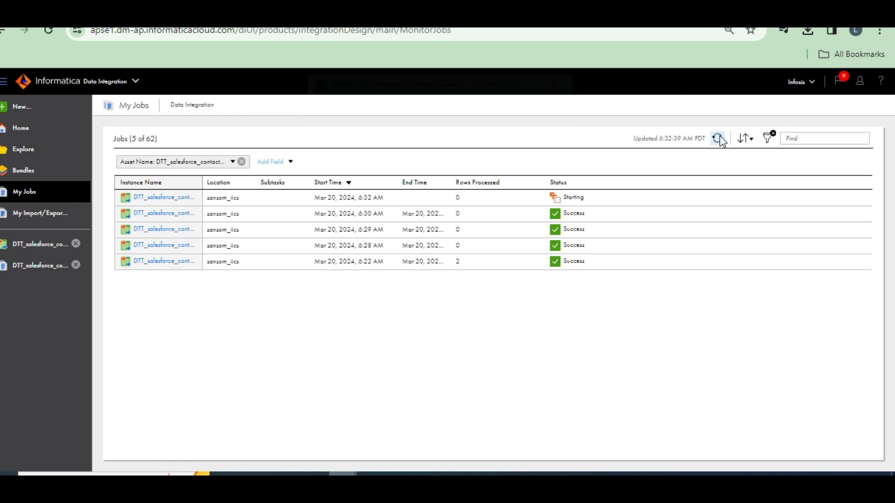
pyautogui.click(718, 138)
pyautogui.click(717, 138)
pyautogui.click(718, 139)
pyautogui.click(717, 138)
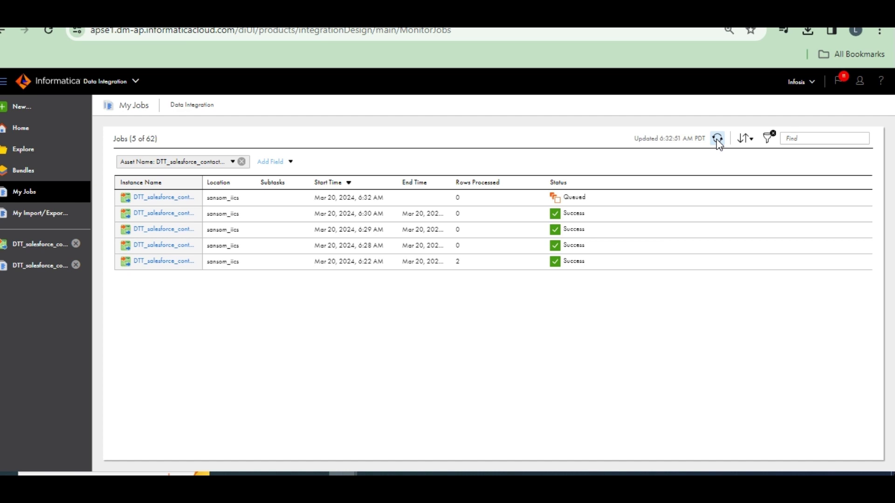
pyautogui.click(717, 138)
pyautogui.click(718, 139)
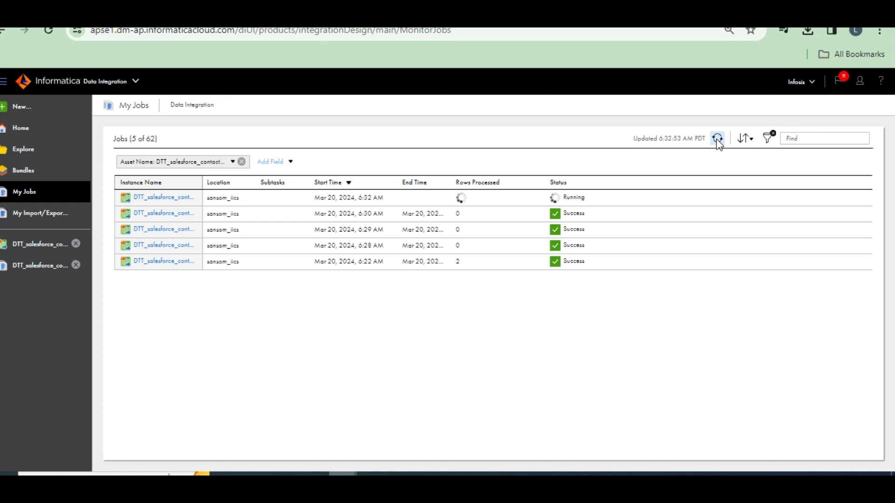
pyautogui.click(718, 139)
pyautogui.click(719, 140)
pyautogui.click(718, 140)
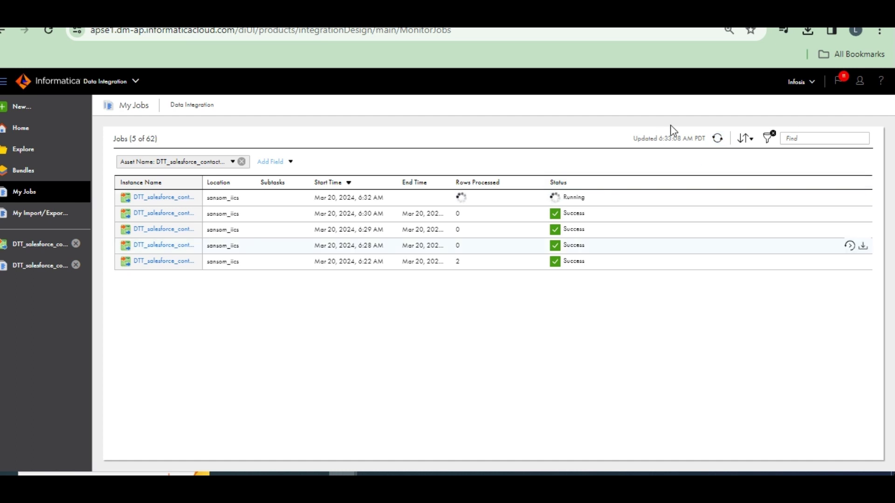
pyautogui.click(717, 139)
pyautogui.click(718, 139)
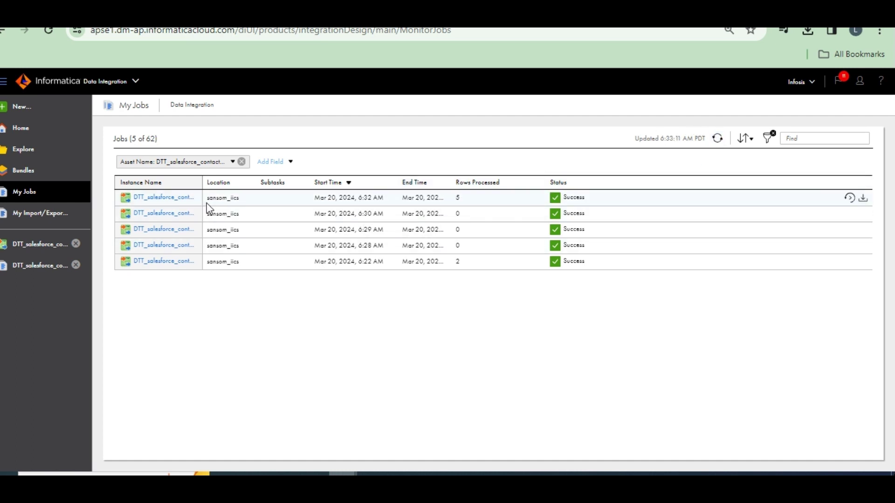
# - View the newest job's details and open Salesforce_contacts_summary (1) from the SrcFile_1 folder in Excel, accepting the format warnings
pyautogui.click(164, 199)
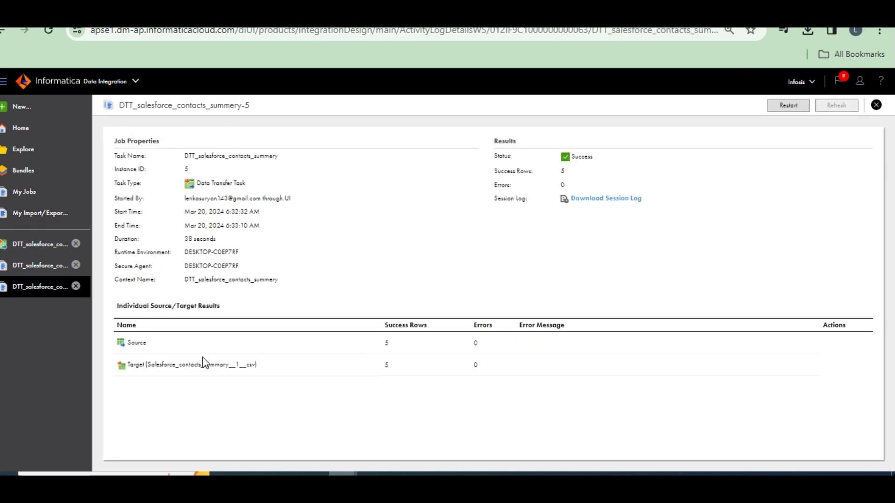
pyautogui.moveTo(302, 484)
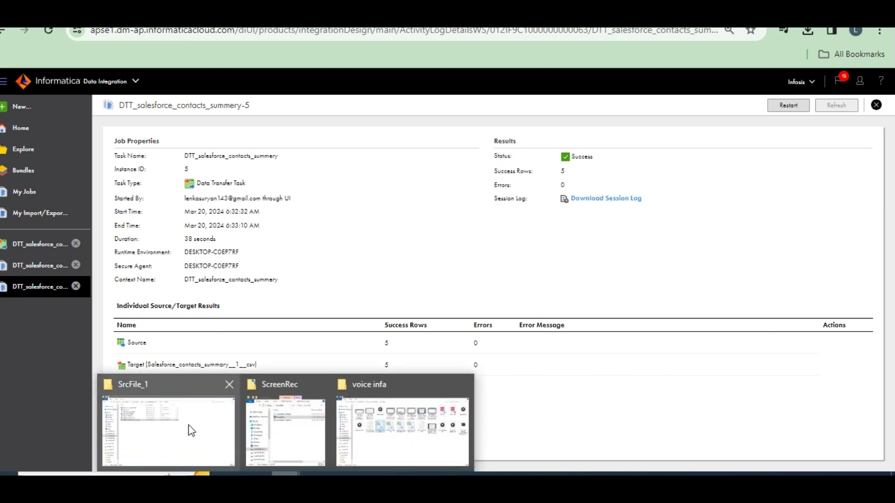
pyautogui.click(188, 427)
pyautogui.doubleClick(214, 157)
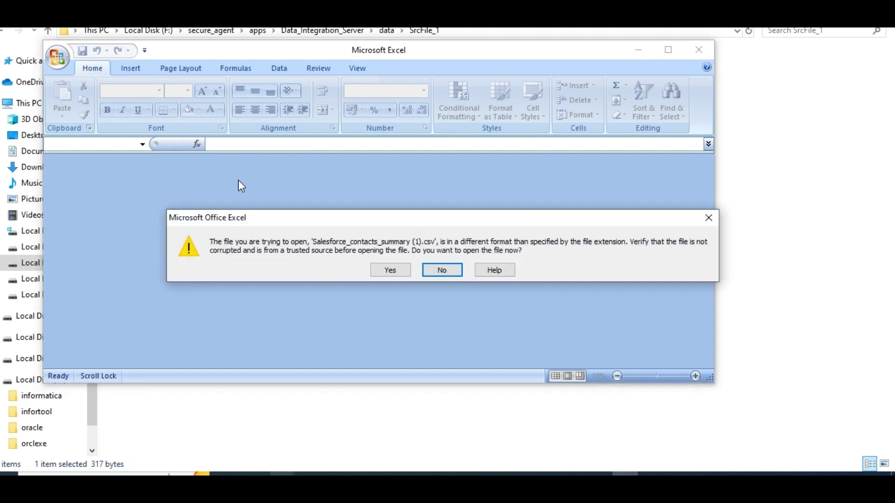
pyautogui.click(391, 271)
pyautogui.click(416, 269)
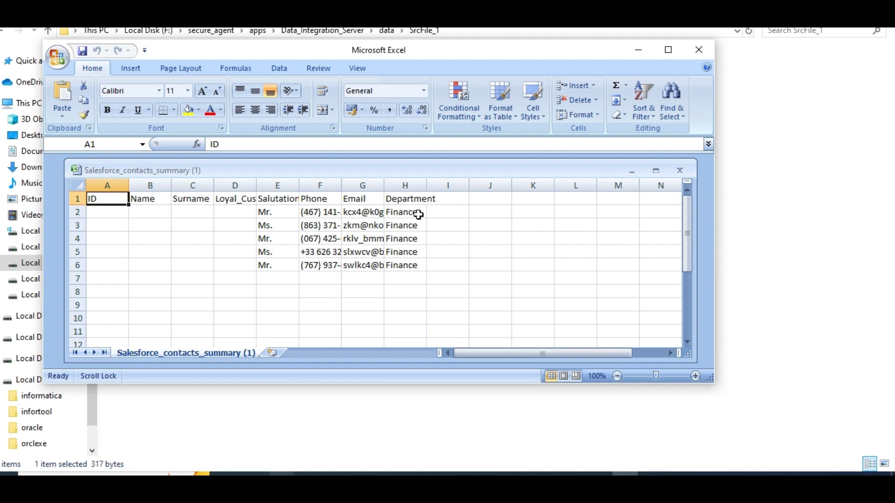
# - Undo the accidental move of the ID header cell and close the Salesforce_contacts_summary (1) workbook without saving it
pyautogui.moveTo(128, 215); pyautogui.dragTo(202, 264)
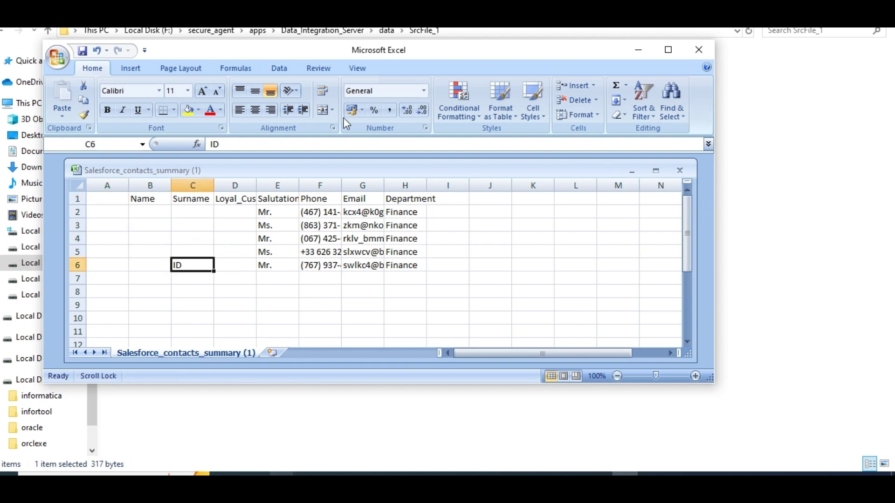
pyautogui.click(96, 50)
pyautogui.click(699, 49)
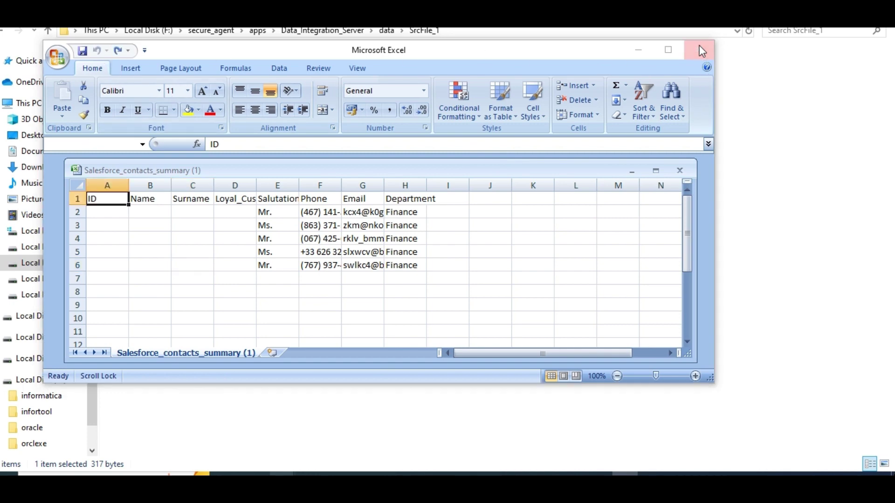
pyautogui.click(385, 271)
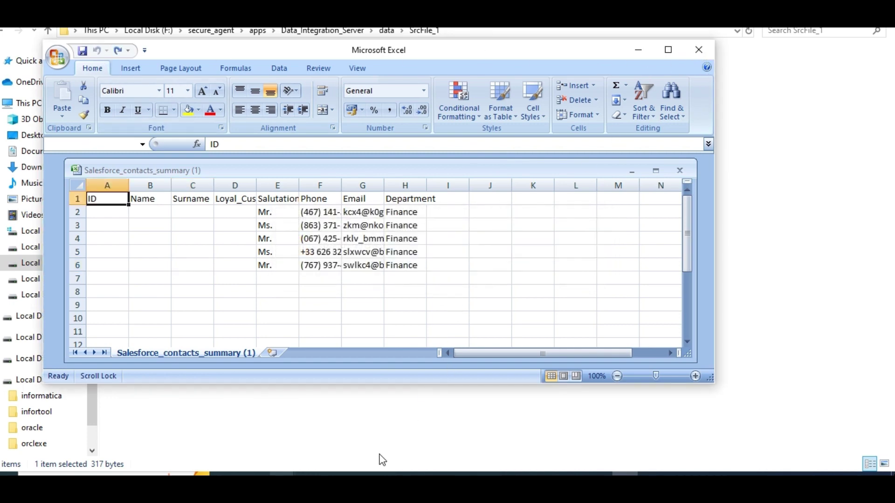
pyautogui.moveTo(380, 461)
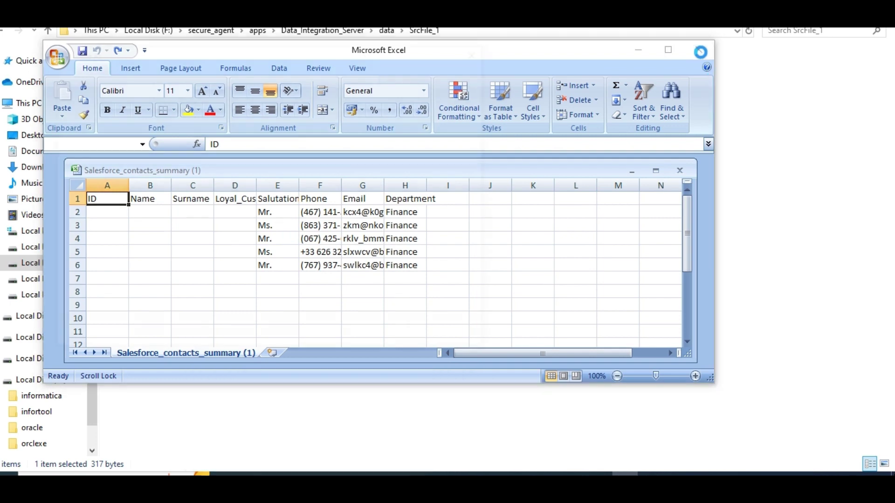
pyautogui.click(489, 48)
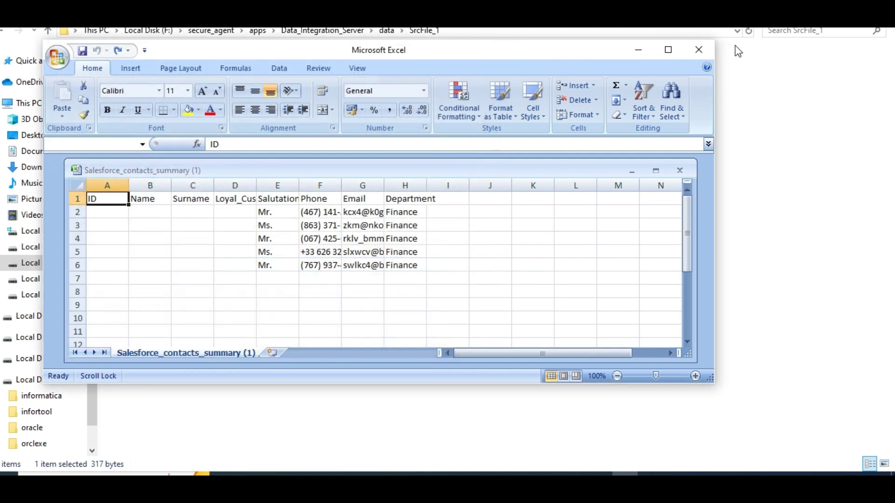
pyautogui.click(701, 51)
pyautogui.click(443, 269)
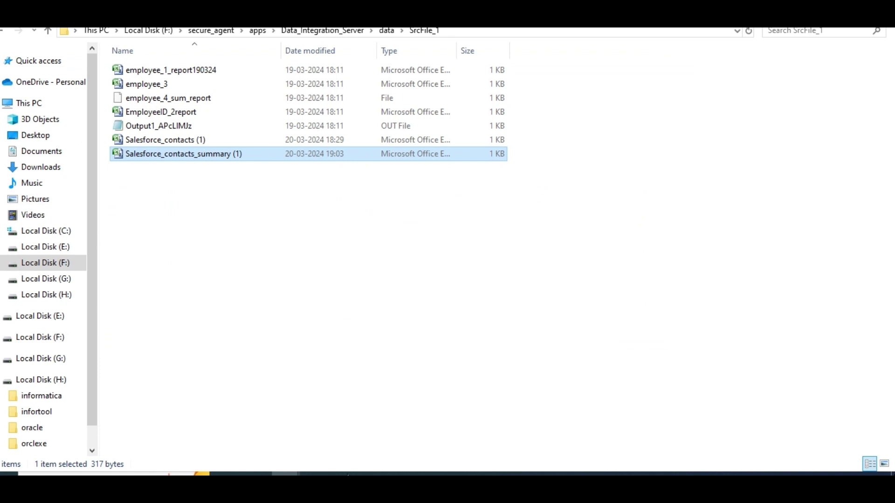
# - Switch to Informatica in Chrome, reopen the DTT_salesforce_contacts_summery task and go to its field mapping
pyautogui.moveTo(341, 474)
pyautogui.click(263, 429)
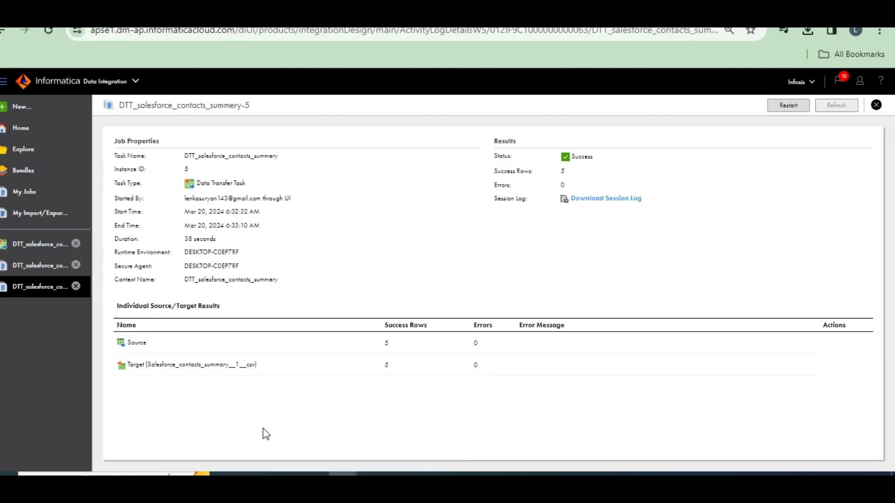
pyautogui.click(44, 256)
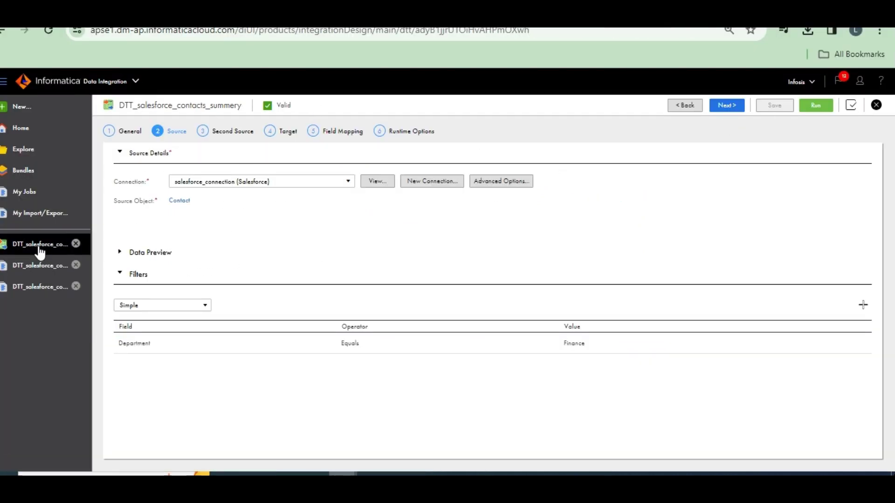
pyautogui.click(379, 134)
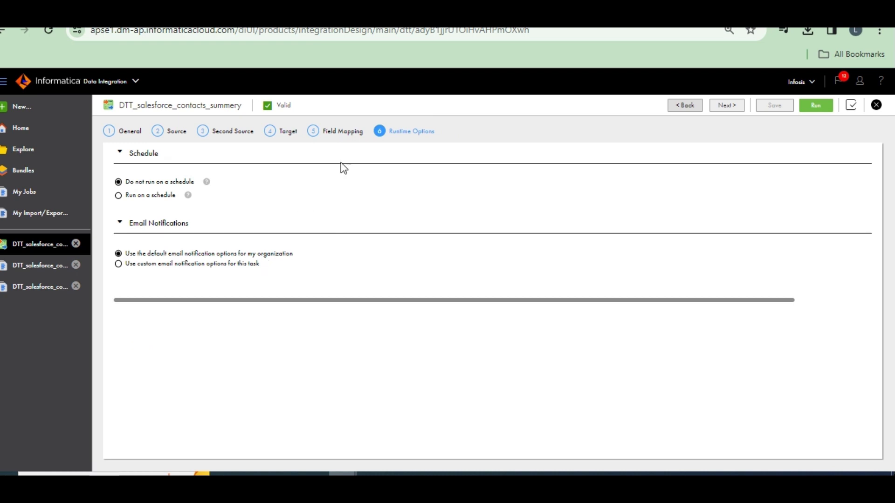
pyautogui.click(314, 132)
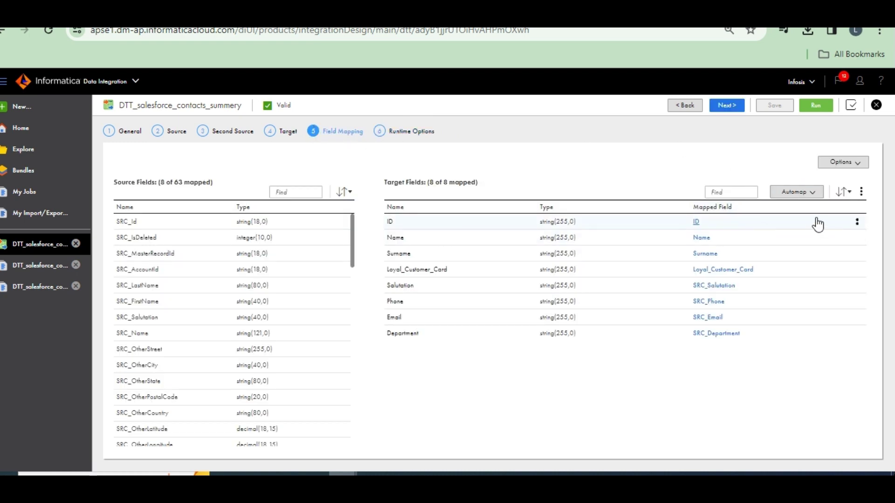
# - Unmap the ID target field from the lookup's ID and map it to SRC_Id
pyautogui.click(858, 222)
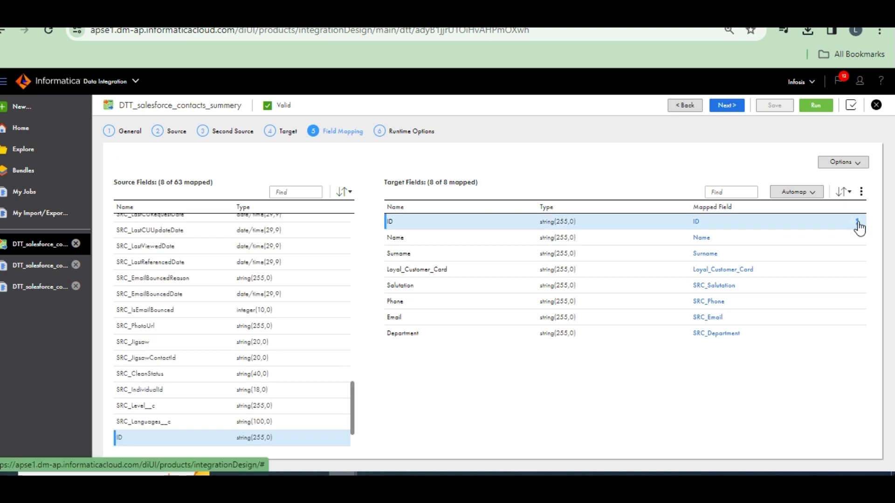
pyautogui.click(857, 223)
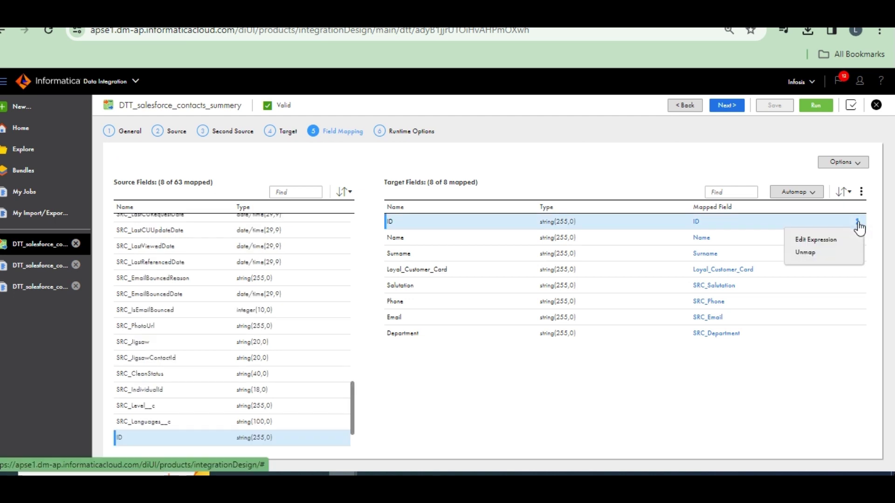
pyautogui.click(803, 254)
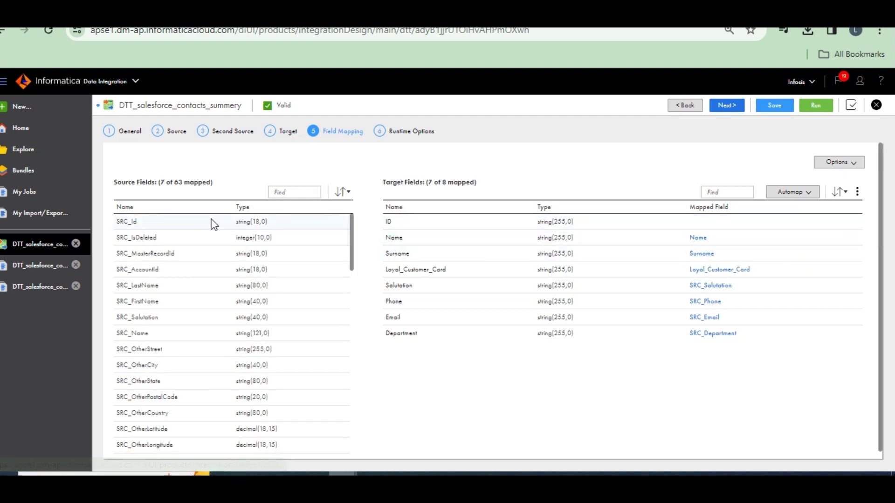
pyautogui.moveTo(213, 225); pyautogui.dragTo(693, 226)
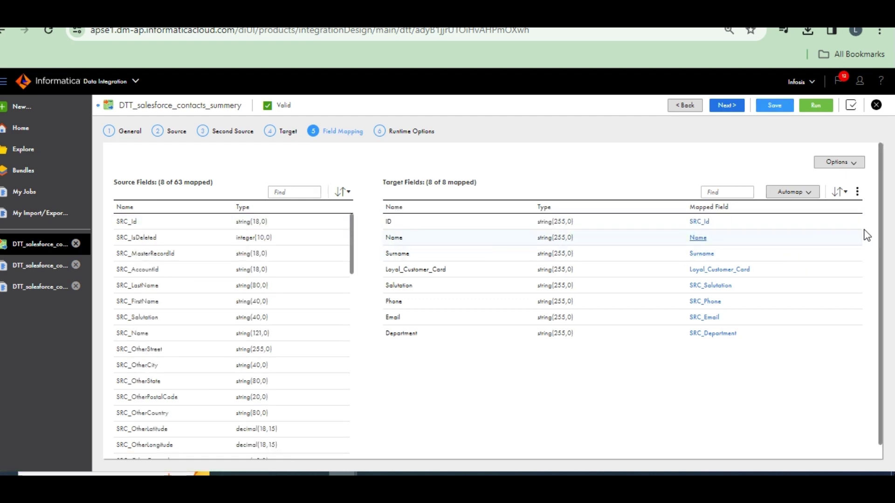
# - Unmap the Name target field from the lookup's Name and map it to SRC_Name
pyautogui.click(855, 243)
pyautogui.click(853, 240)
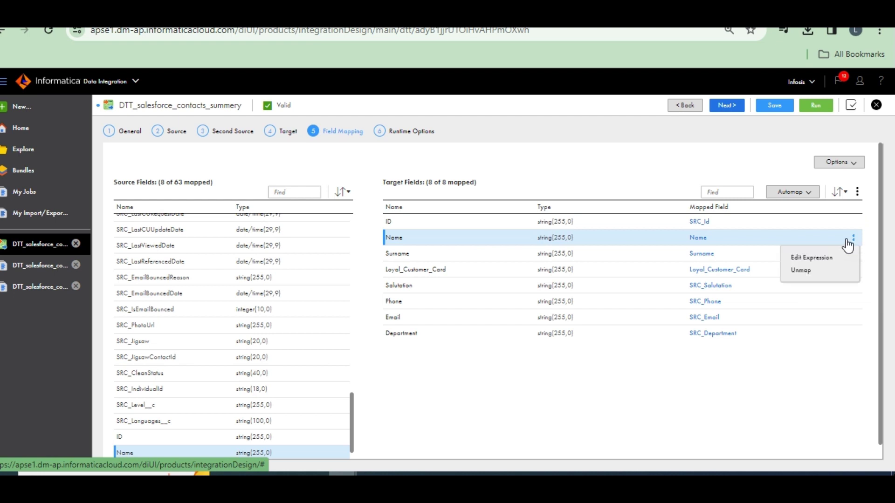
pyautogui.click(802, 272)
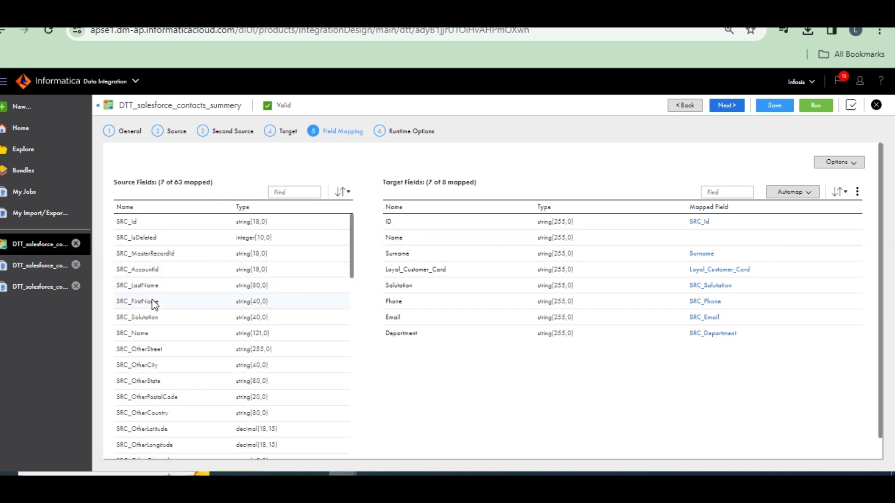
pyautogui.click(150, 321)
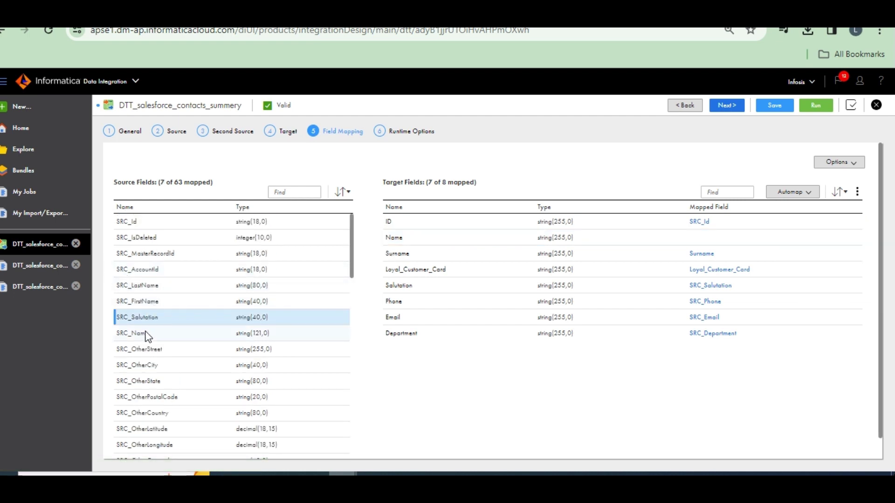
pyautogui.moveTo(144, 331); pyautogui.dragTo(668, 240)
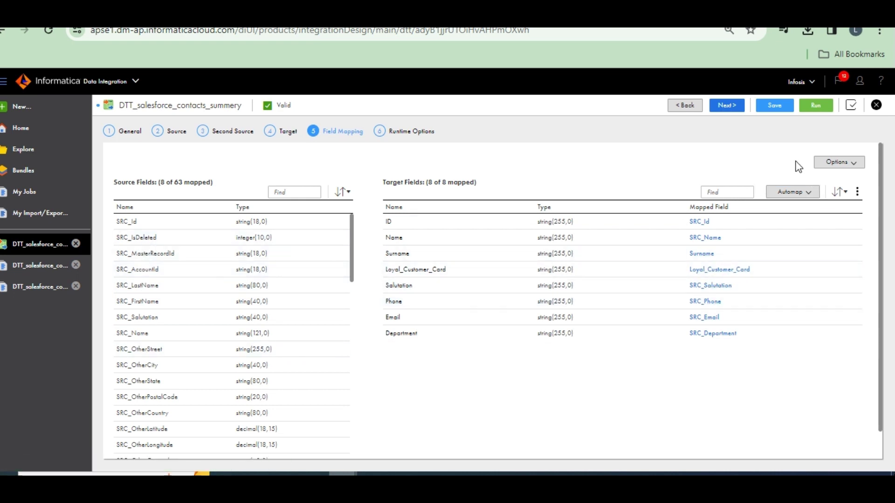
# - Save and run the task with the changed field mapping, following its progress in the refreshed job list
pyautogui.click(775, 106)
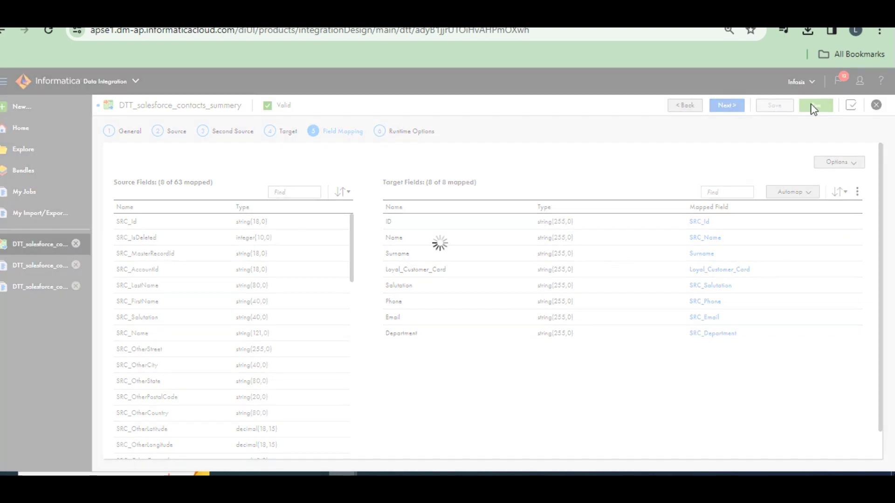
pyautogui.click(812, 104)
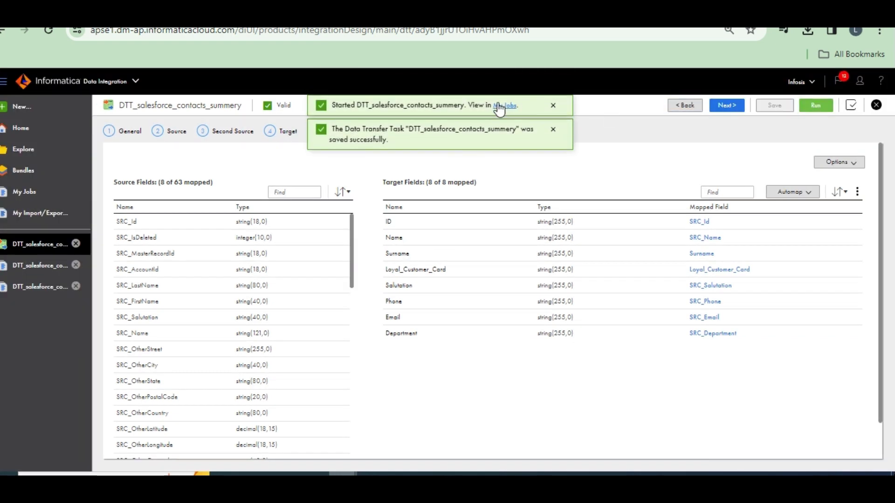
pyautogui.click(499, 105)
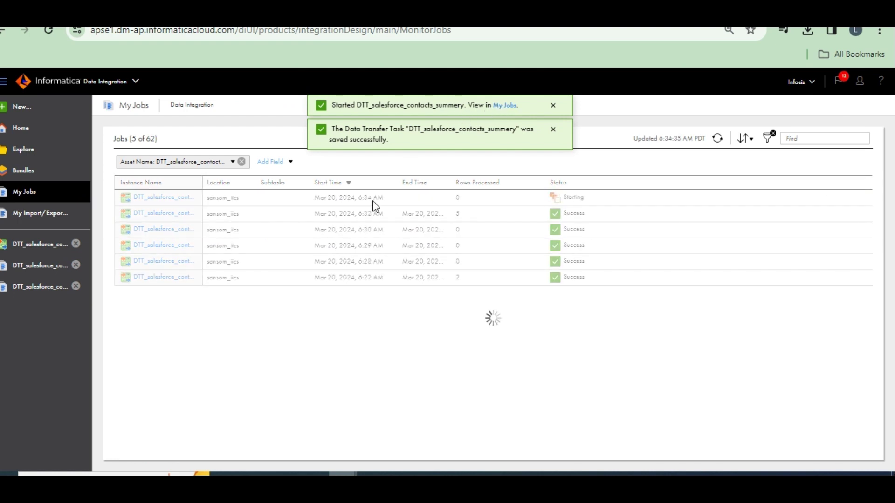
pyautogui.click(717, 139)
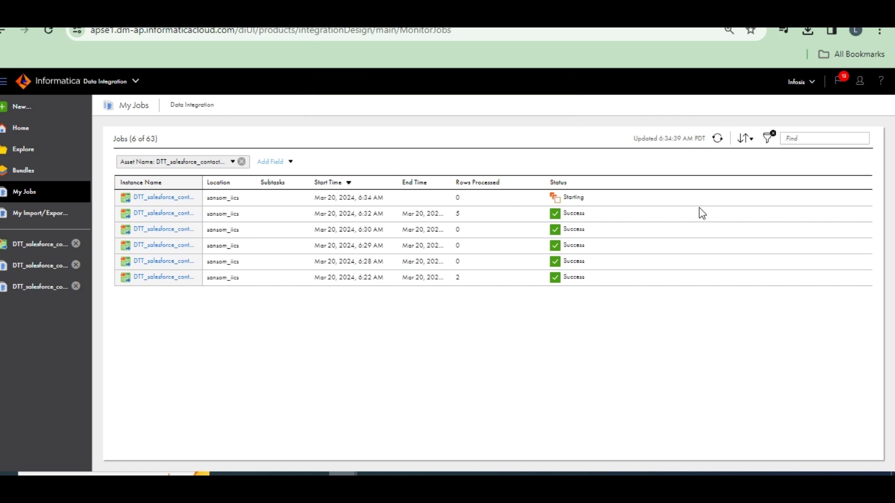
pyautogui.click(716, 137)
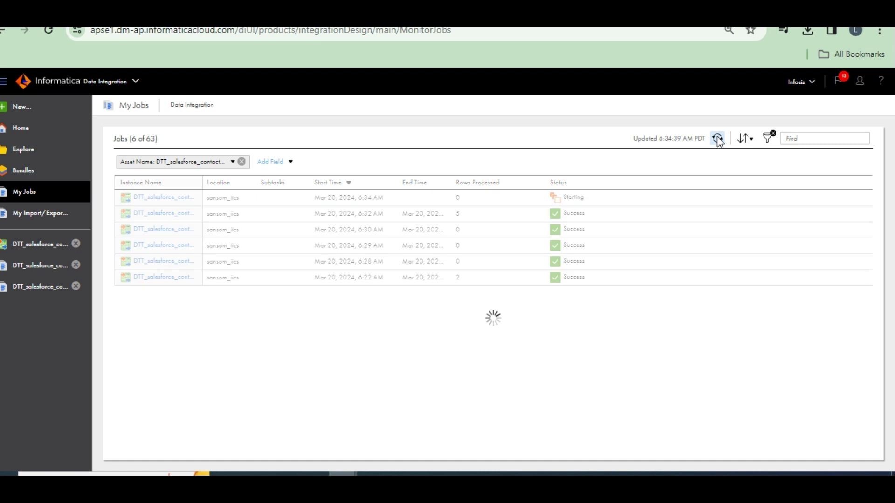
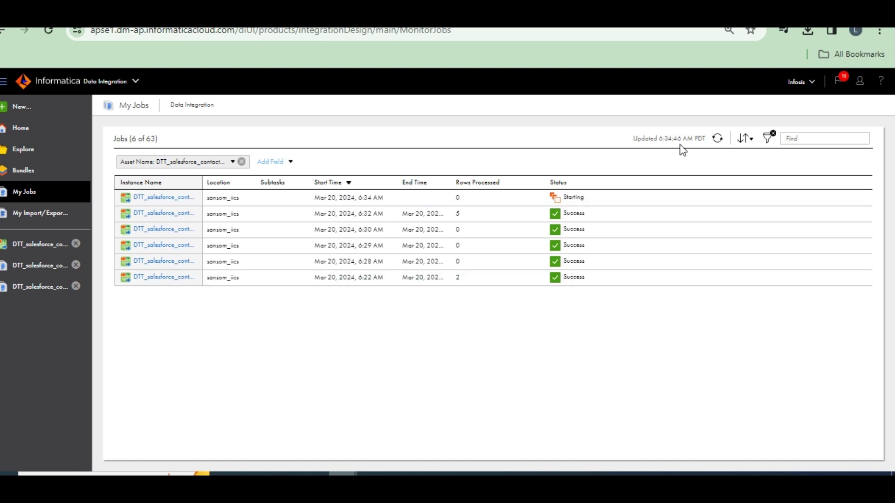
pyautogui.click(717, 139)
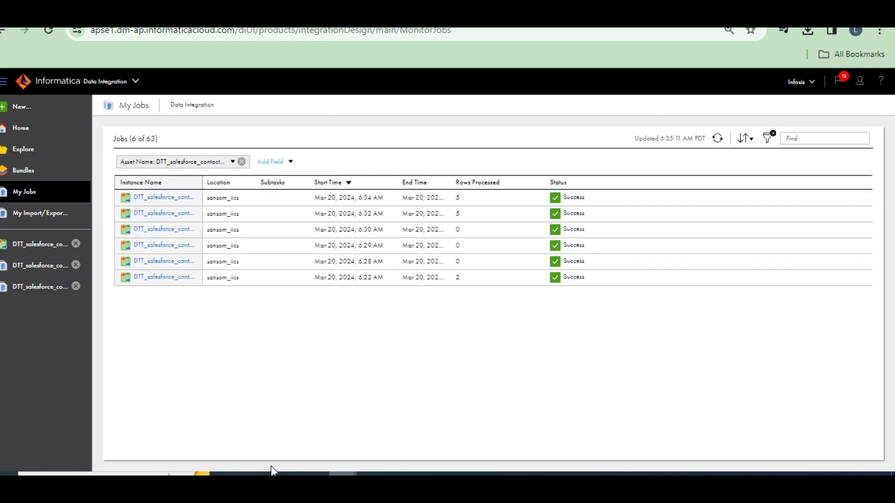
# - Switch to the SrcFile_1 folder and open the regenerated Salesforce_contacts_summary (1) in Excel, accepting the format warnings
pyautogui.moveTo(285, 474)
pyautogui.click(147, 413)
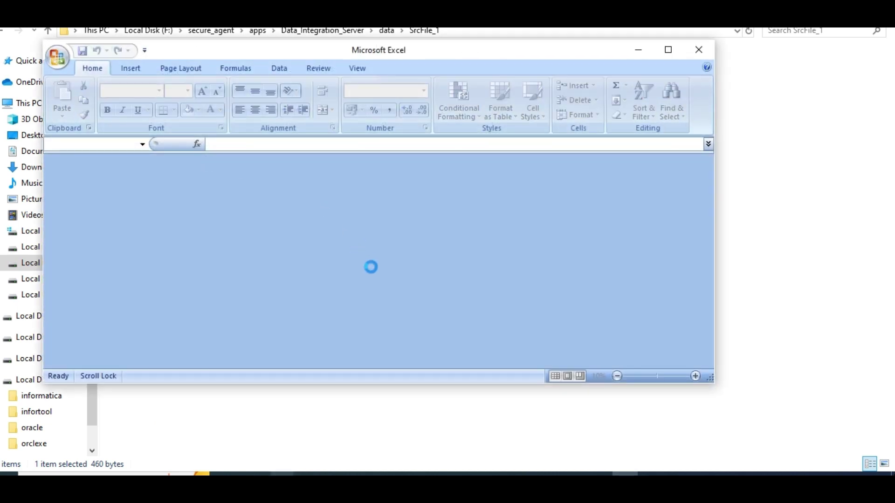
pyautogui.click(393, 270)
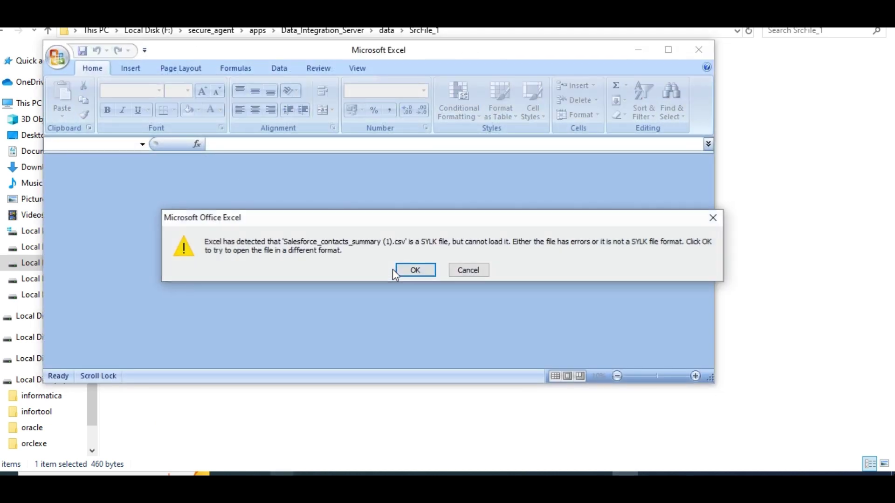
pyautogui.click(412, 271)
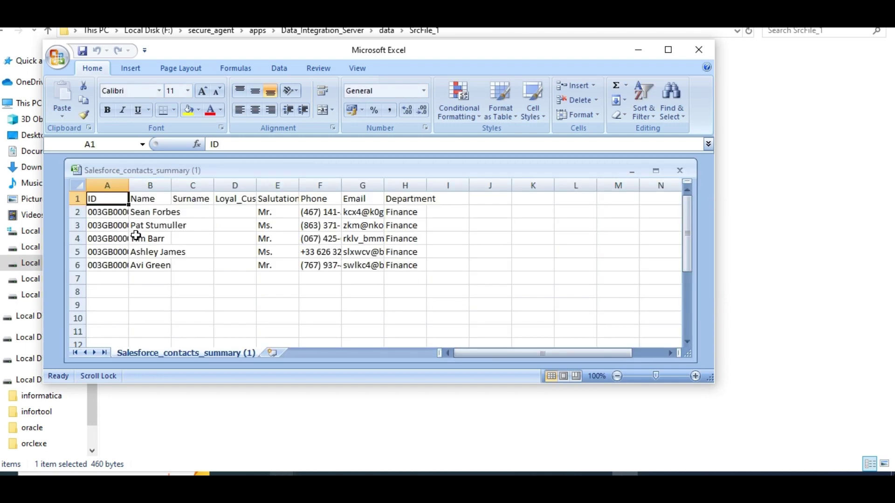
# - Maximize the Excel window and widen the ID, Name and Loyal_Customer_Card columns to examine the output
pyautogui.click(667, 50)
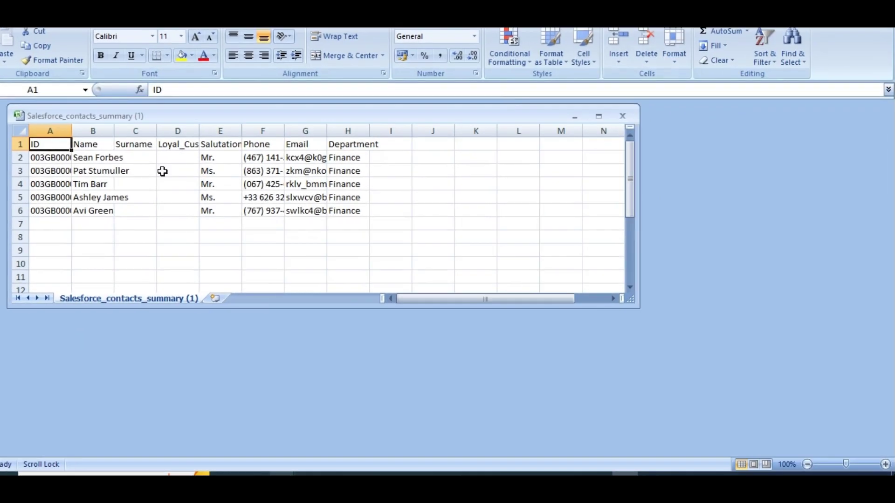
pyautogui.moveTo(73, 130); pyautogui.dragTo(180, 138)
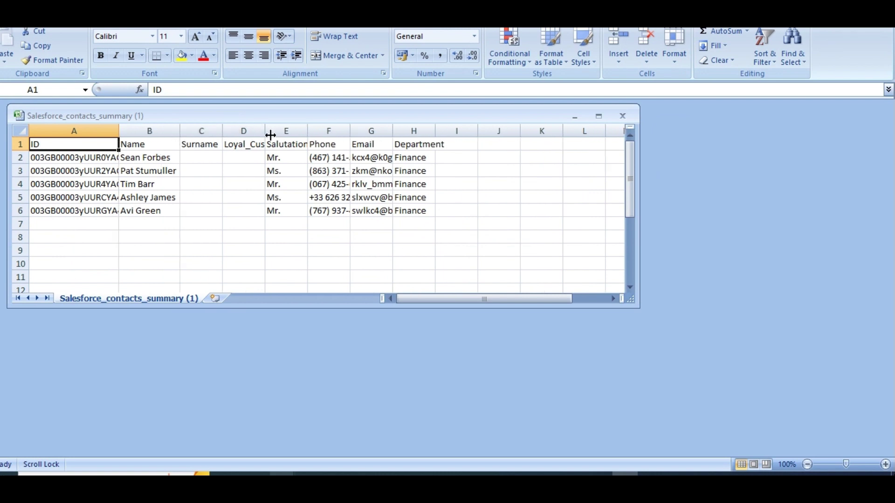
pyautogui.moveTo(265, 130); pyautogui.dragTo(319, 131)
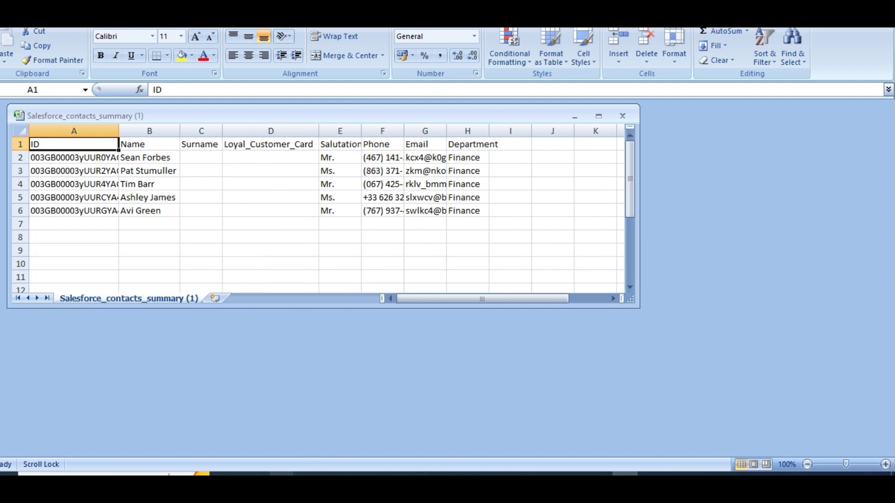
# - Switch back to Informatica in Chrome and reopen the task's field mapping to review the mapped target fields
pyautogui.moveTo(282, 474)
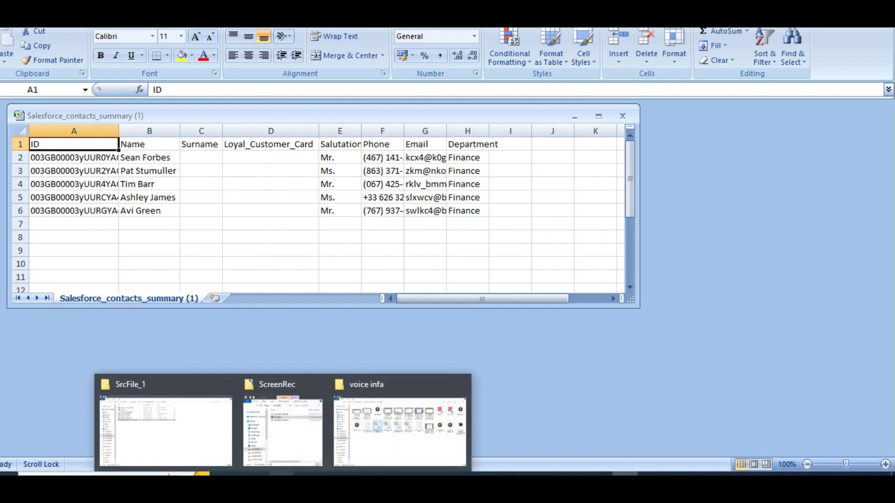
pyautogui.moveTo(335, 474)
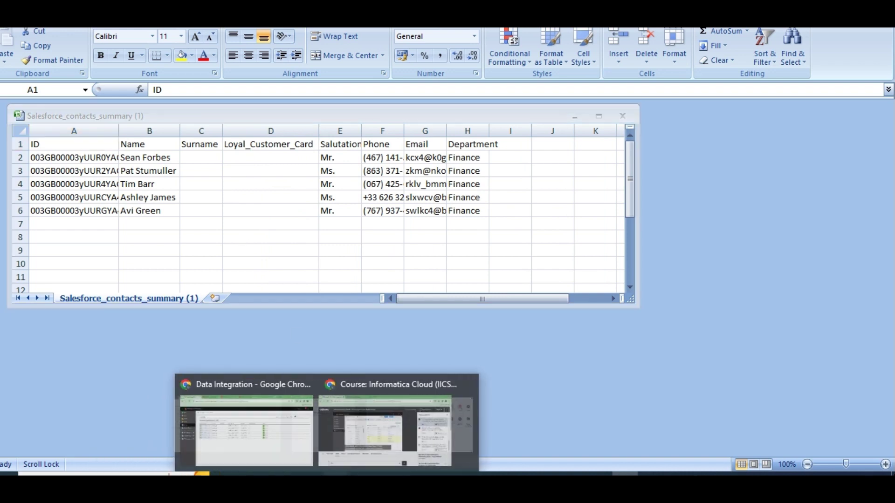
pyautogui.click(256, 428)
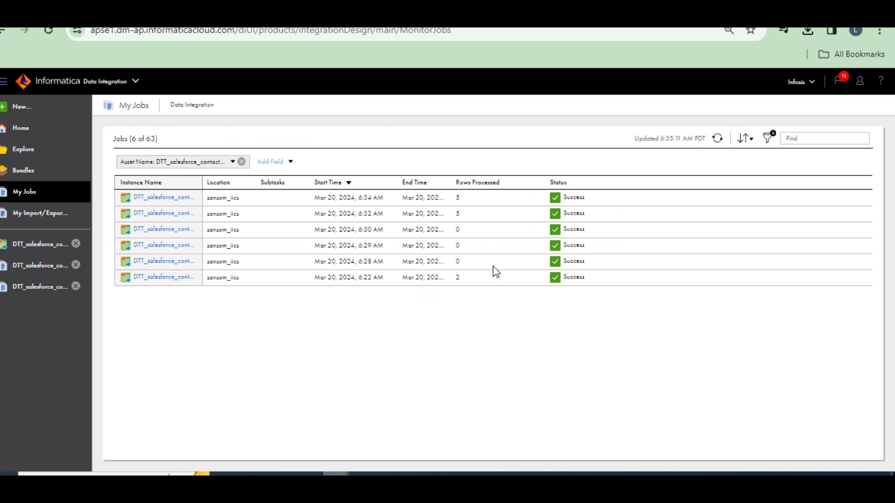
pyautogui.click(37, 245)
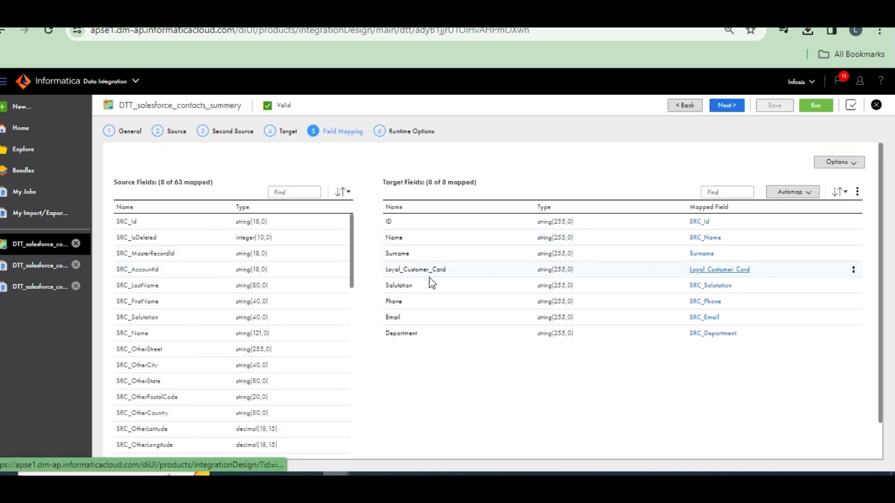
# - Examine the source field list in the field mapping, from SRC_Id down to the lookup's ID and Name fields, for fields matching the targets
pyautogui.scroll(-5, 180, 358)
pyautogui.scroll(-4, 176, 363)
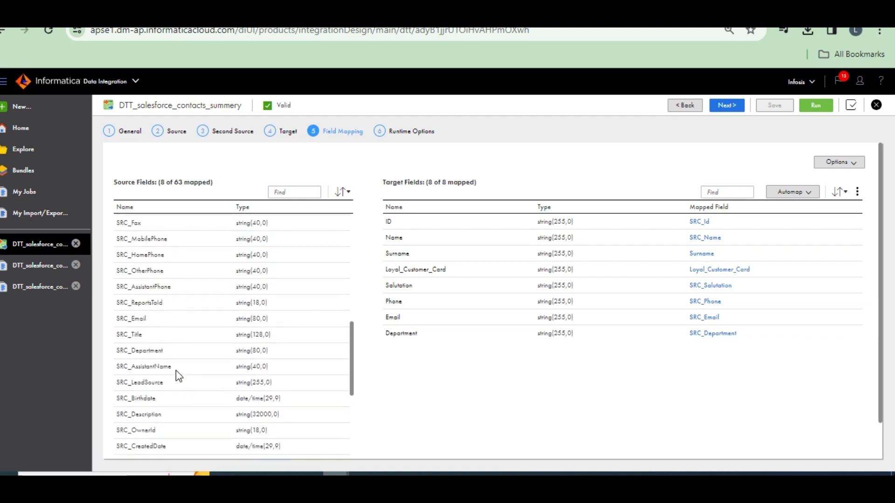
pyautogui.scroll(-4, 175, 370)
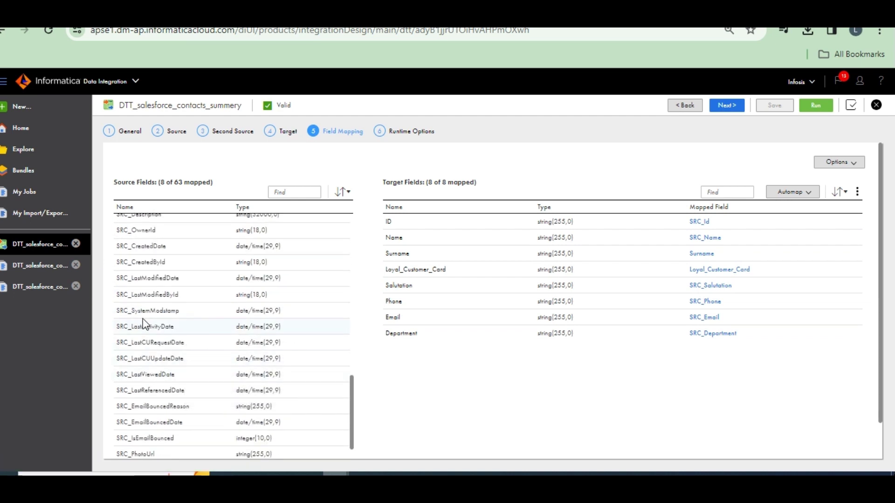
pyautogui.scroll(-3, 175, 331)
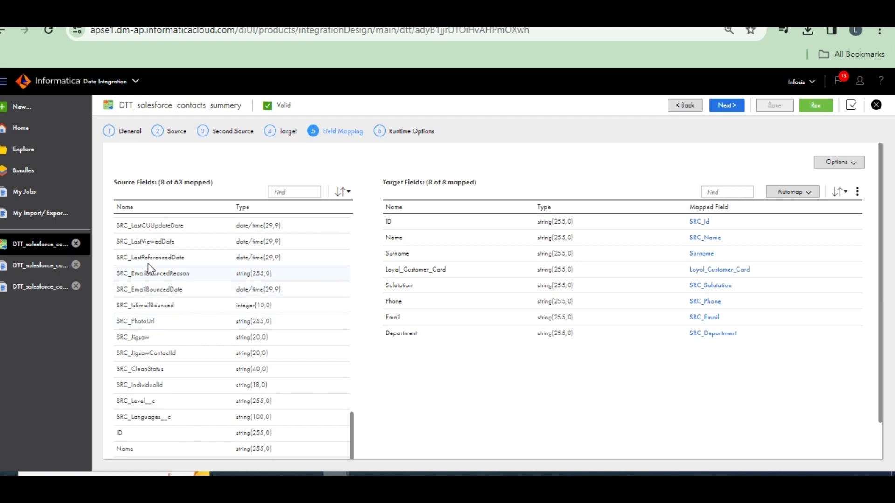
pyautogui.scroll(2, 164, 276)
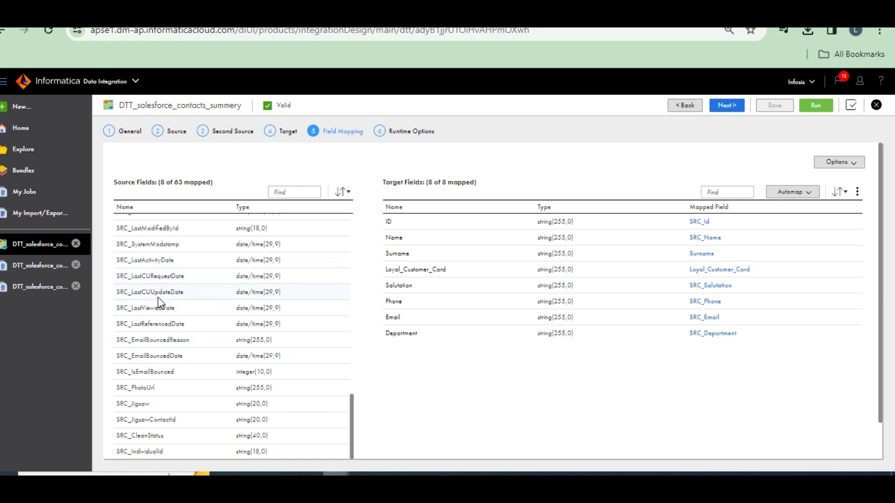
pyautogui.moveTo(168, 288)
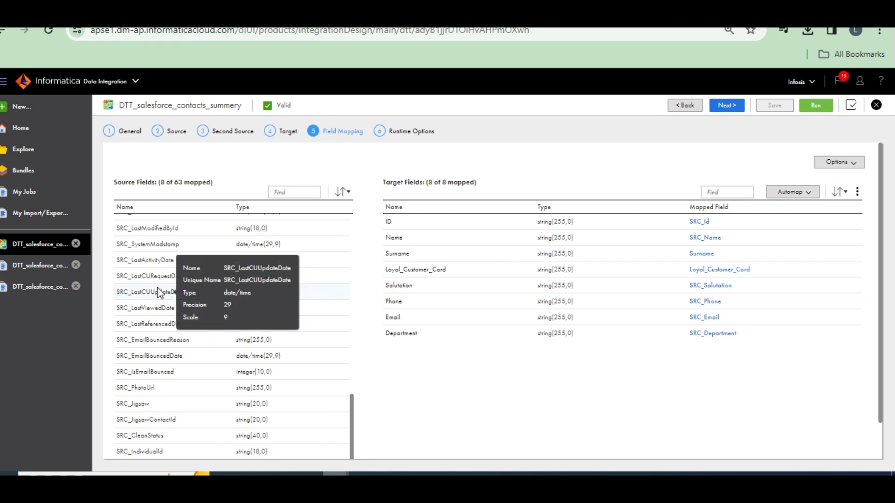
pyautogui.scroll(2, 157, 287)
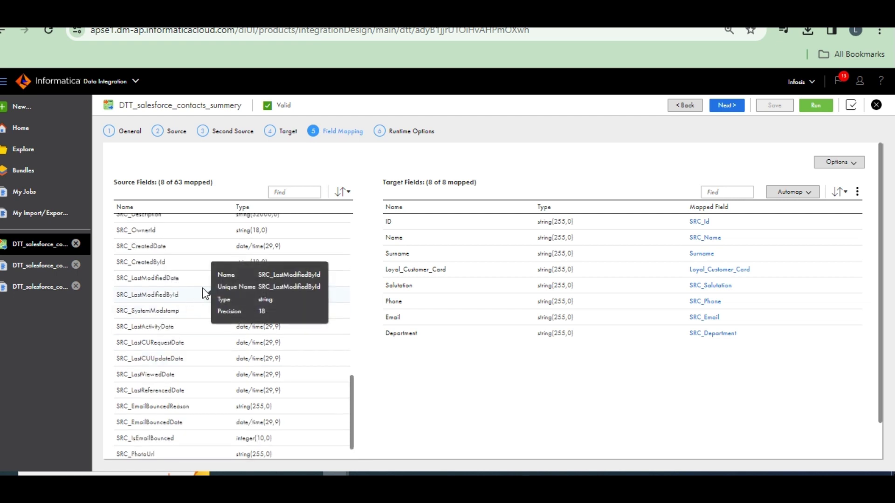
pyautogui.scroll(2, 203, 288)
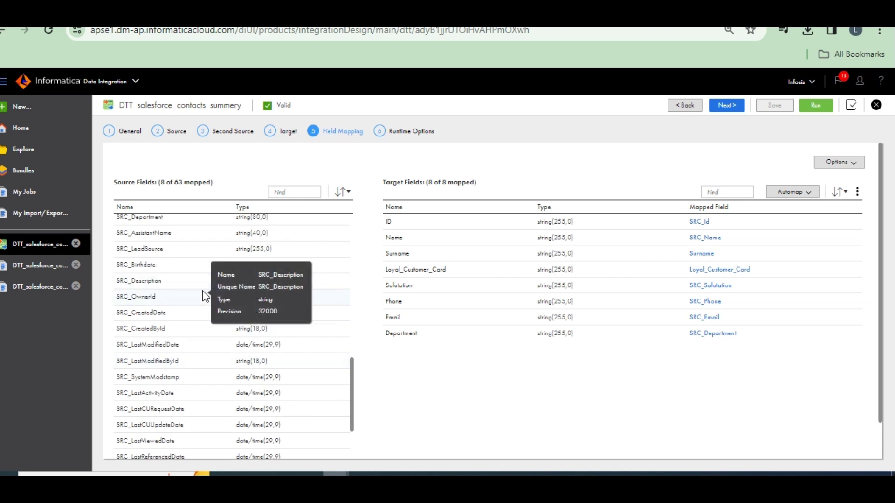
pyautogui.scroll(-2, 202, 289)
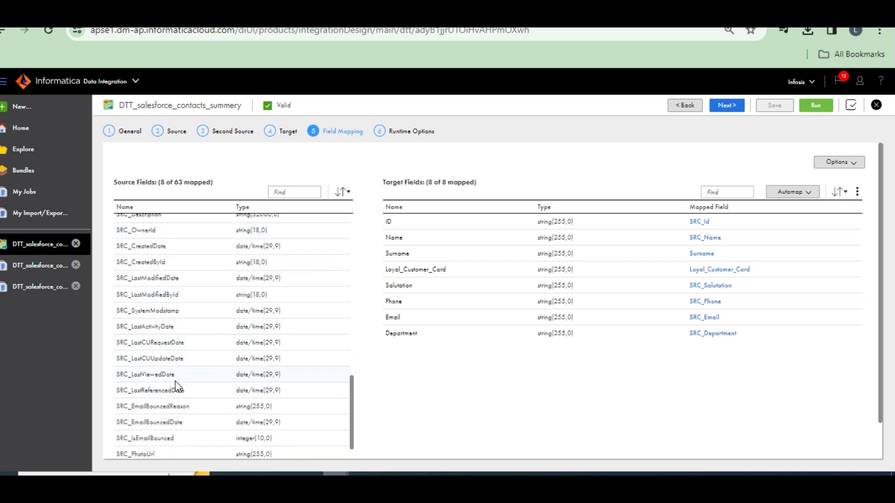
pyautogui.scroll(-2, 177, 386)
pyautogui.moveTo(177, 380)
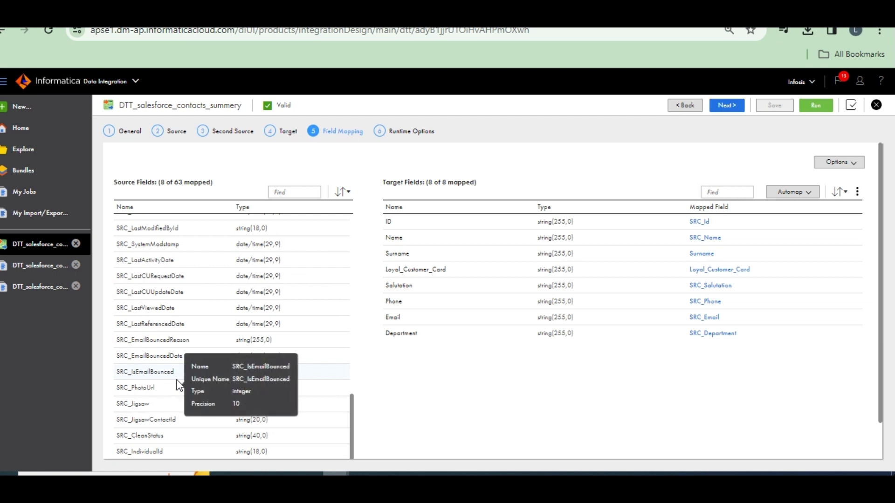
pyautogui.scroll(-2, 177, 385)
pyautogui.moveTo(152, 358)
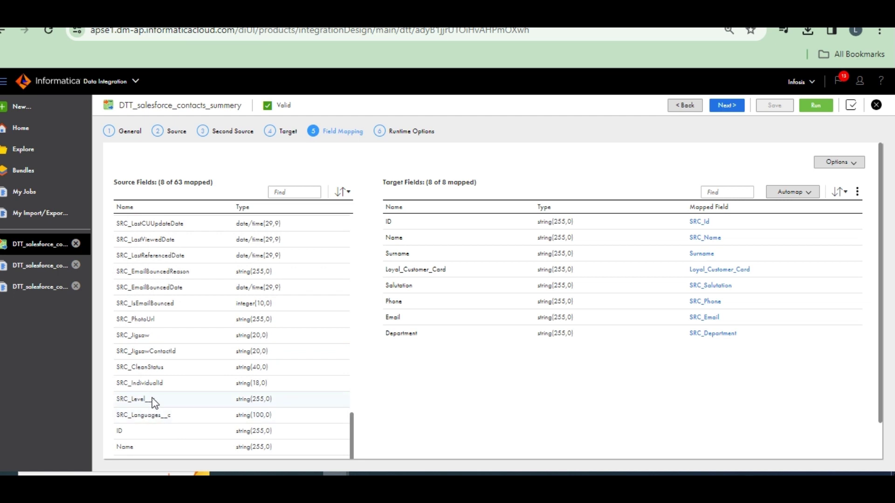
pyautogui.scroll(3, 156, 404)
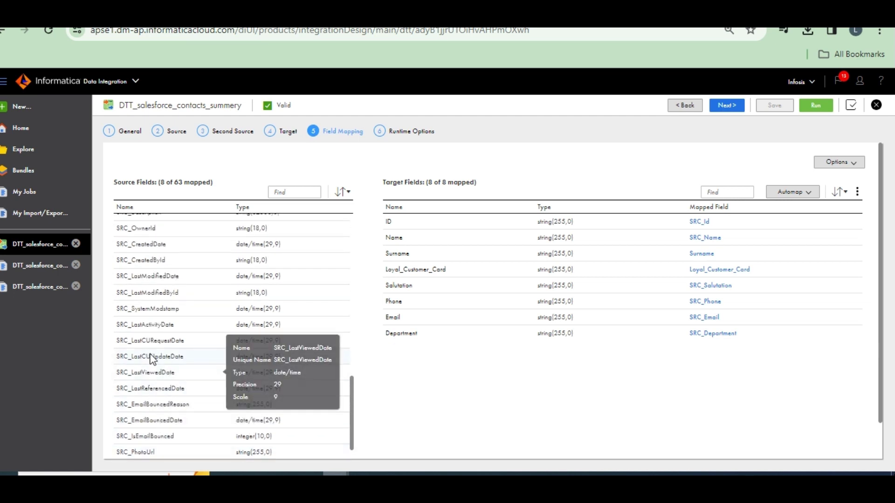
pyautogui.scroll(2, 152, 357)
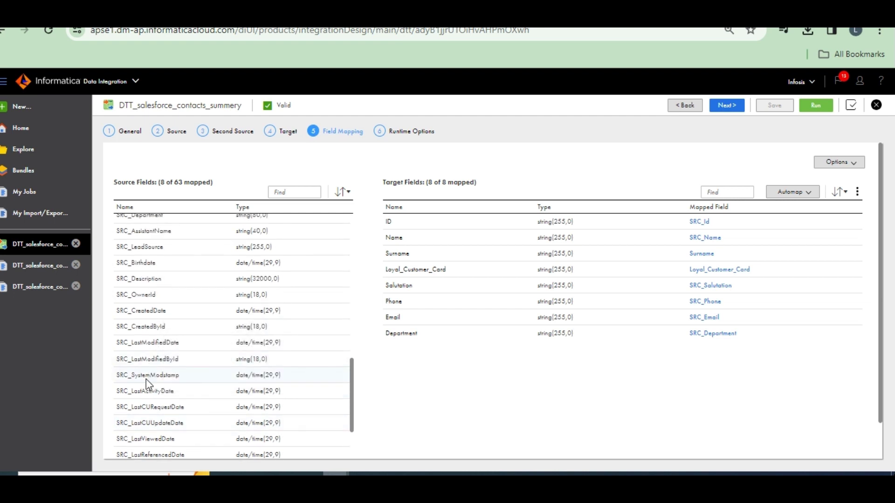
pyautogui.scroll(2, 146, 379)
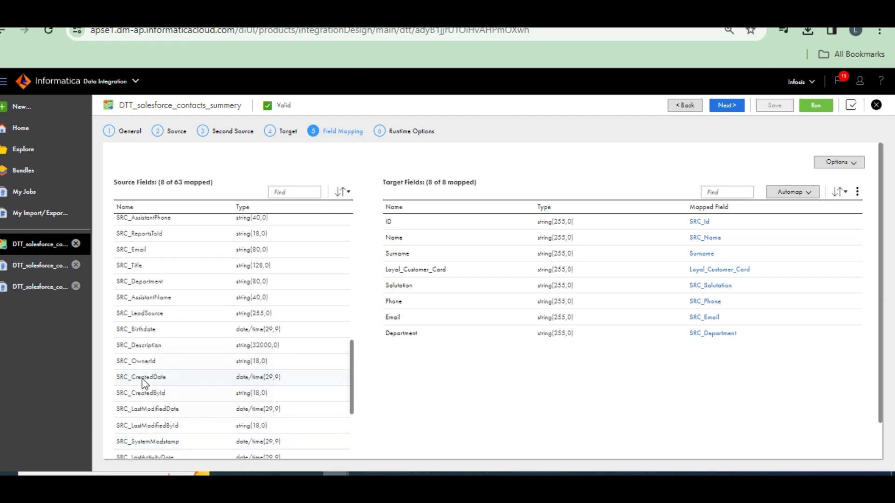
pyautogui.scroll(6, 143, 382)
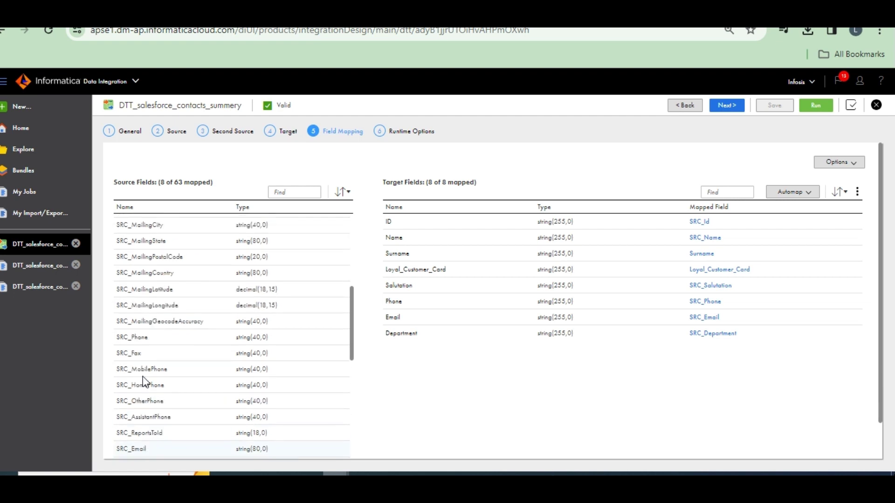
pyautogui.scroll(6, 142, 379)
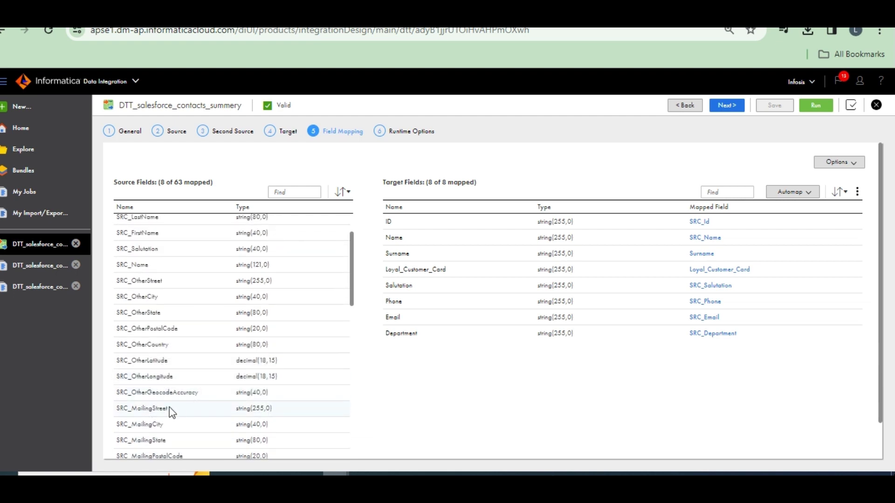
pyautogui.scroll(2, 166, 408)
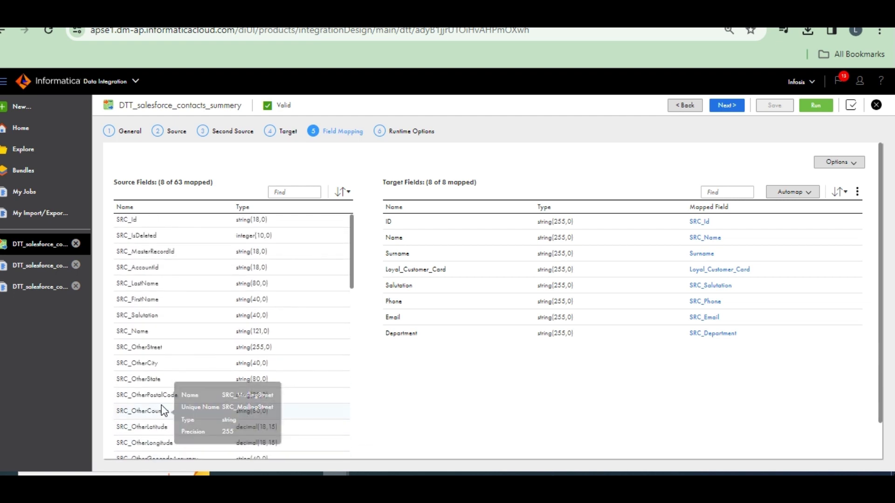
pyautogui.moveTo(165, 407)
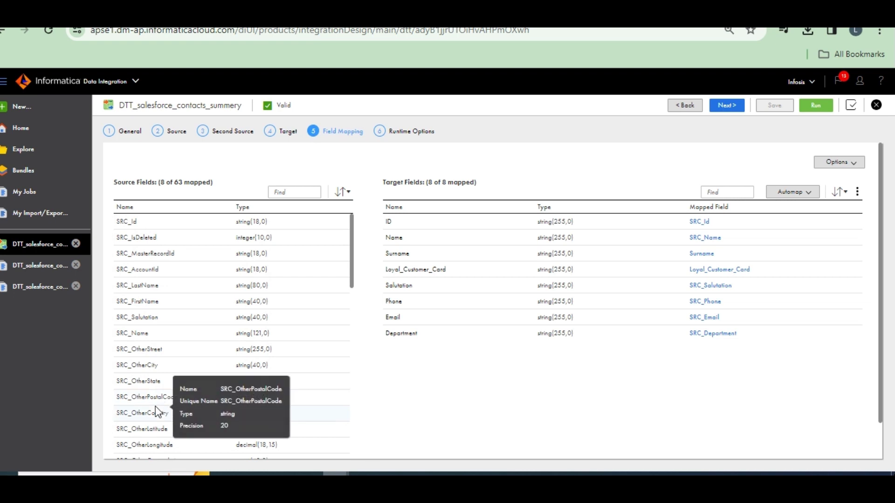
pyautogui.scroll(-4, 157, 411)
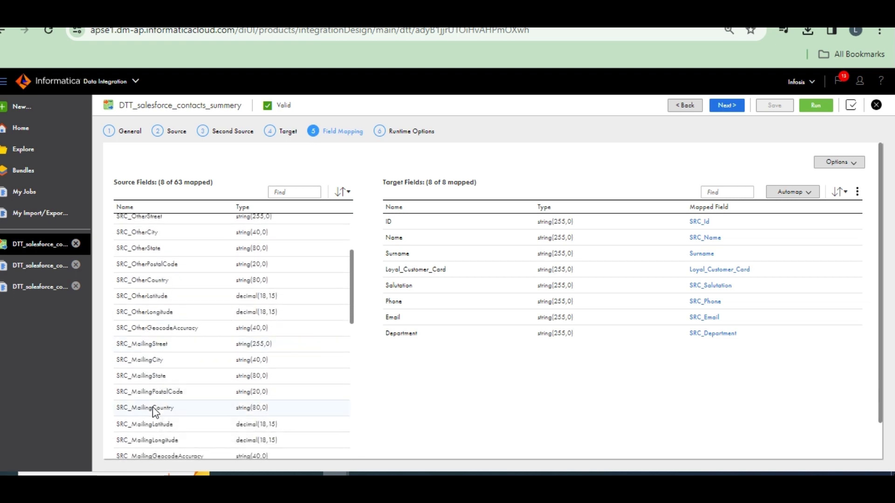
pyautogui.scroll(-2, 154, 408)
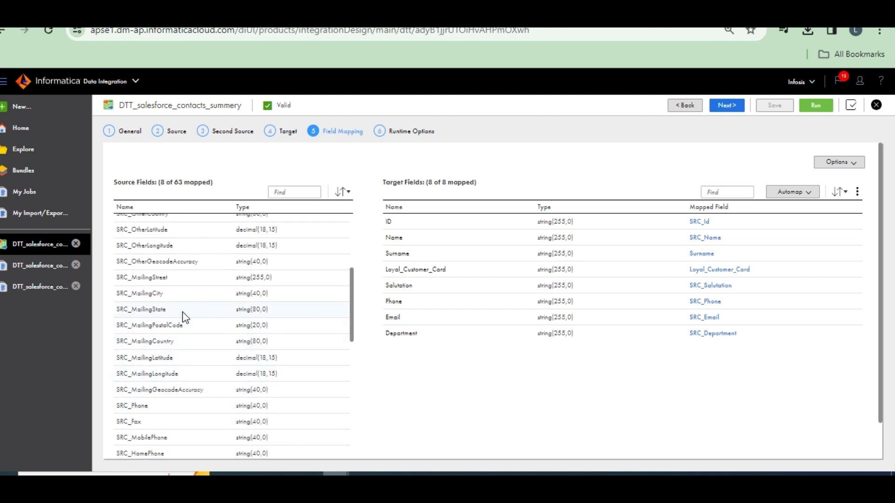
pyautogui.scroll(-4, 182, 312)
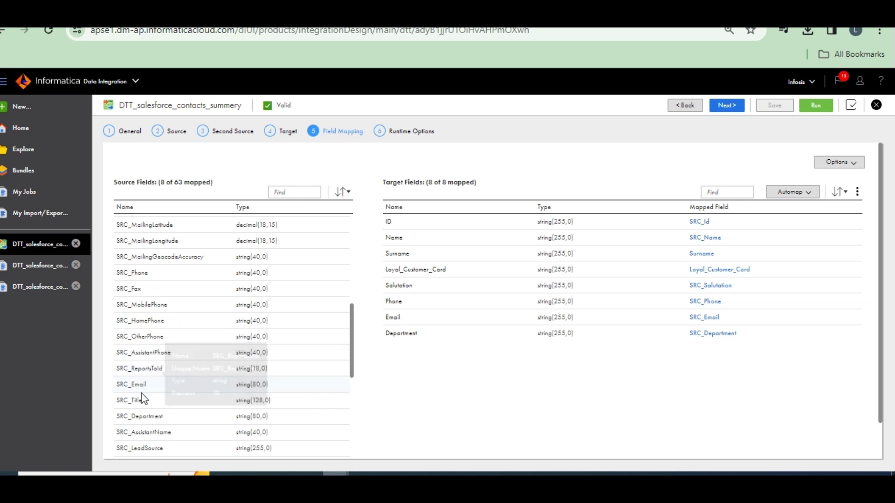
pyautogui.scroll(-2, 168, 435)
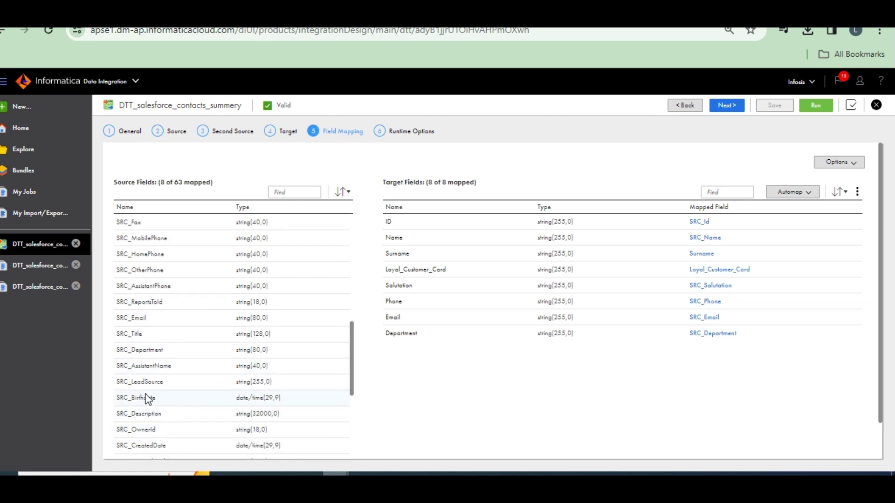
pyautogui.scroll(-2, 187, 384)
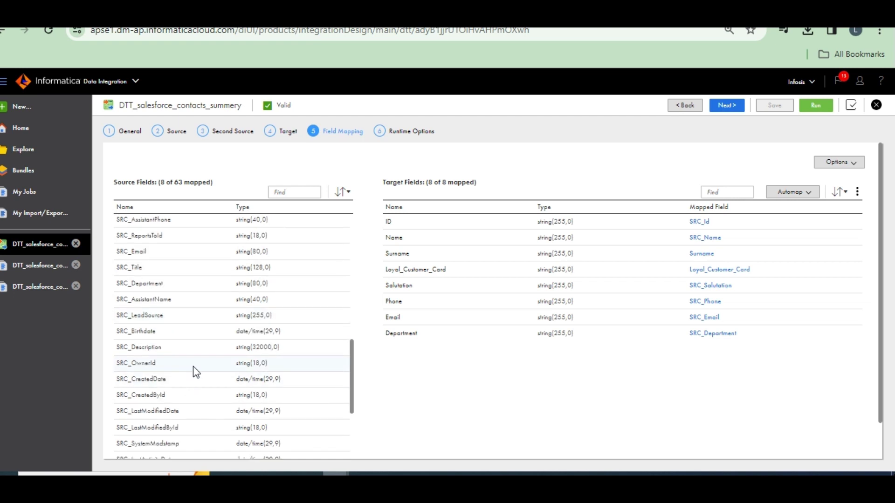
pyautogui.moveTo(197, 369)
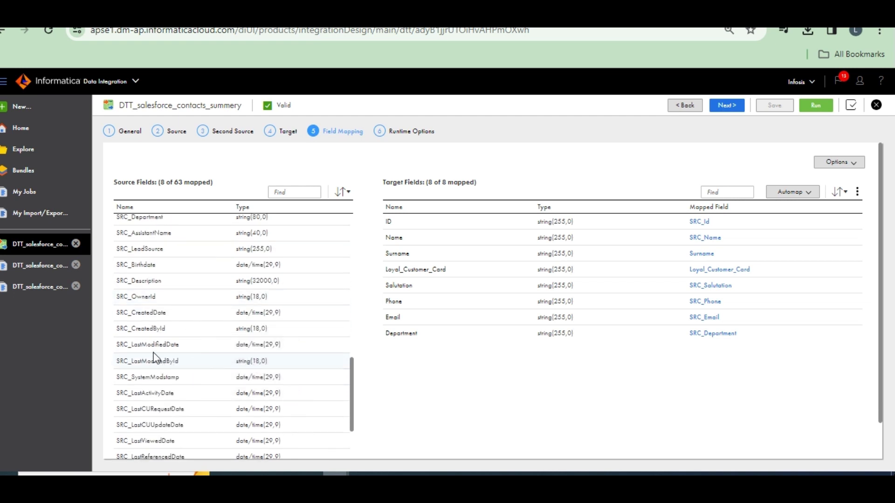
pyautogui.scroll(-2, 180, 357)
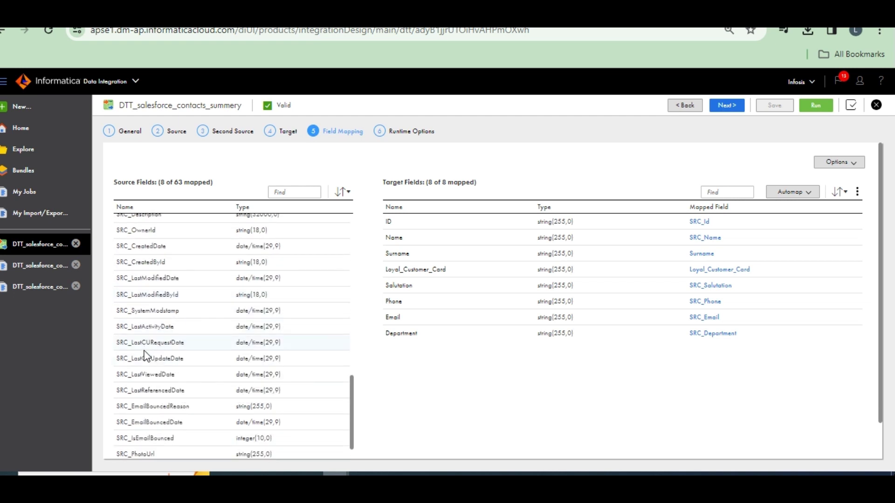
pyautogui.scroll(-4, 162, 388)
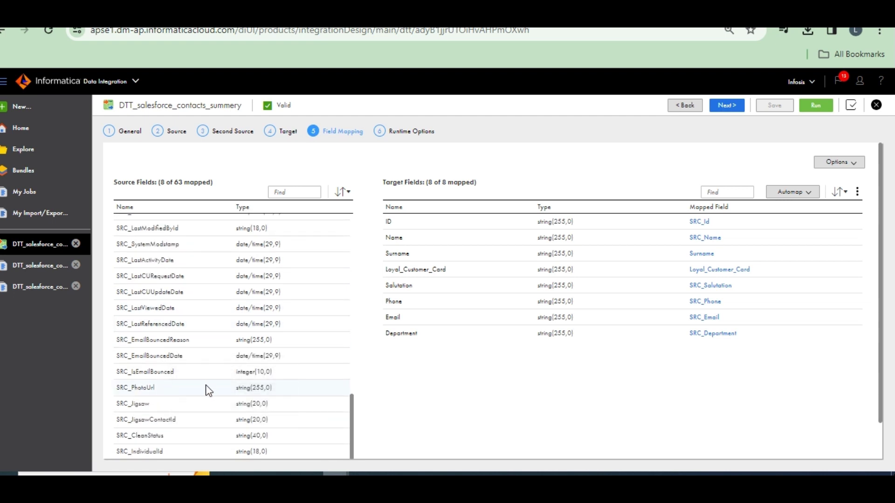